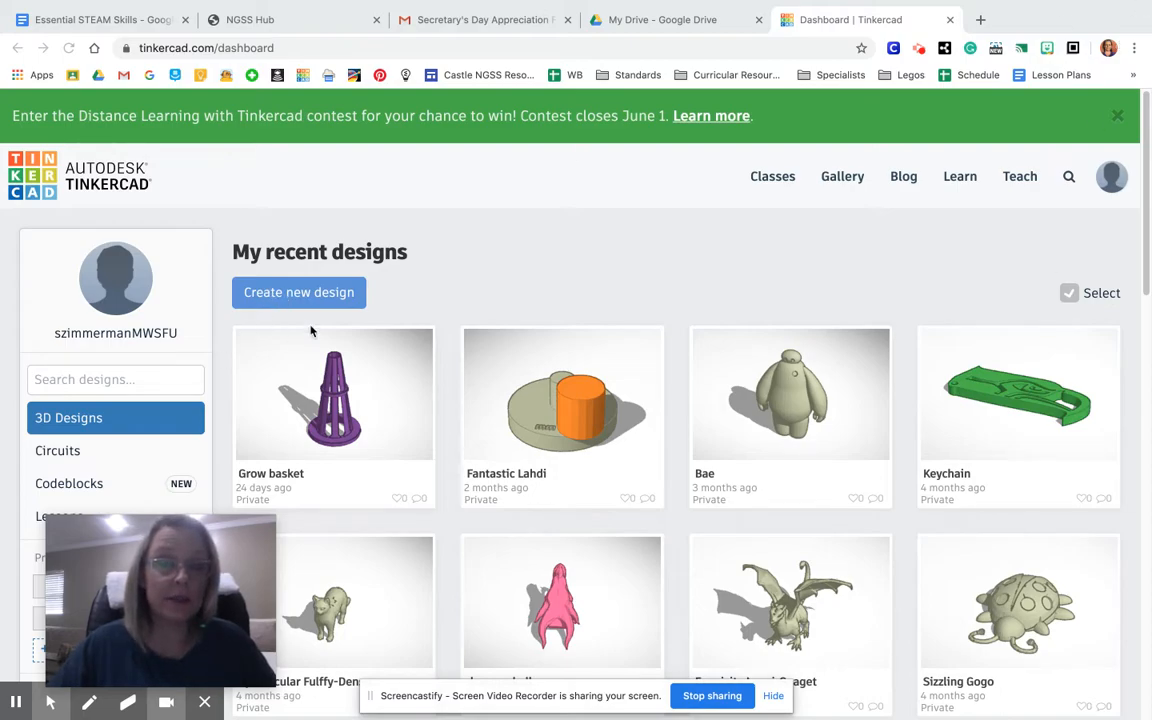
# Create a new 3D design from the dashboard.
pyautogui.click(313, 296)
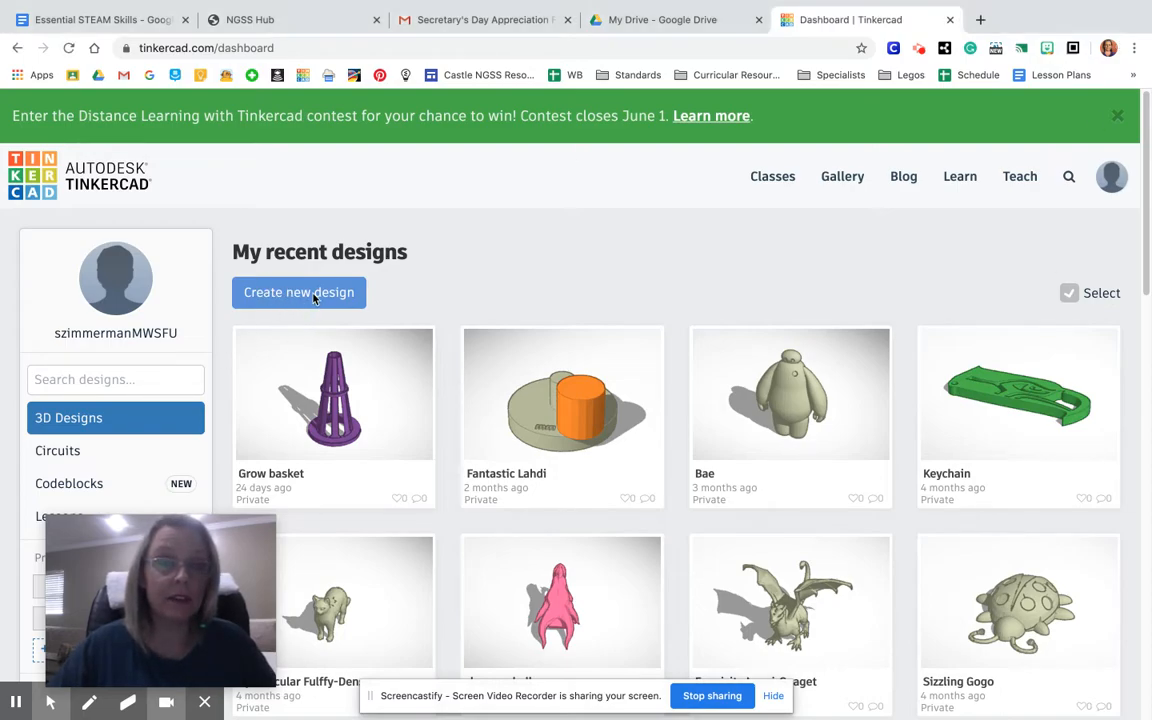
pyautogui.click(313, 295)
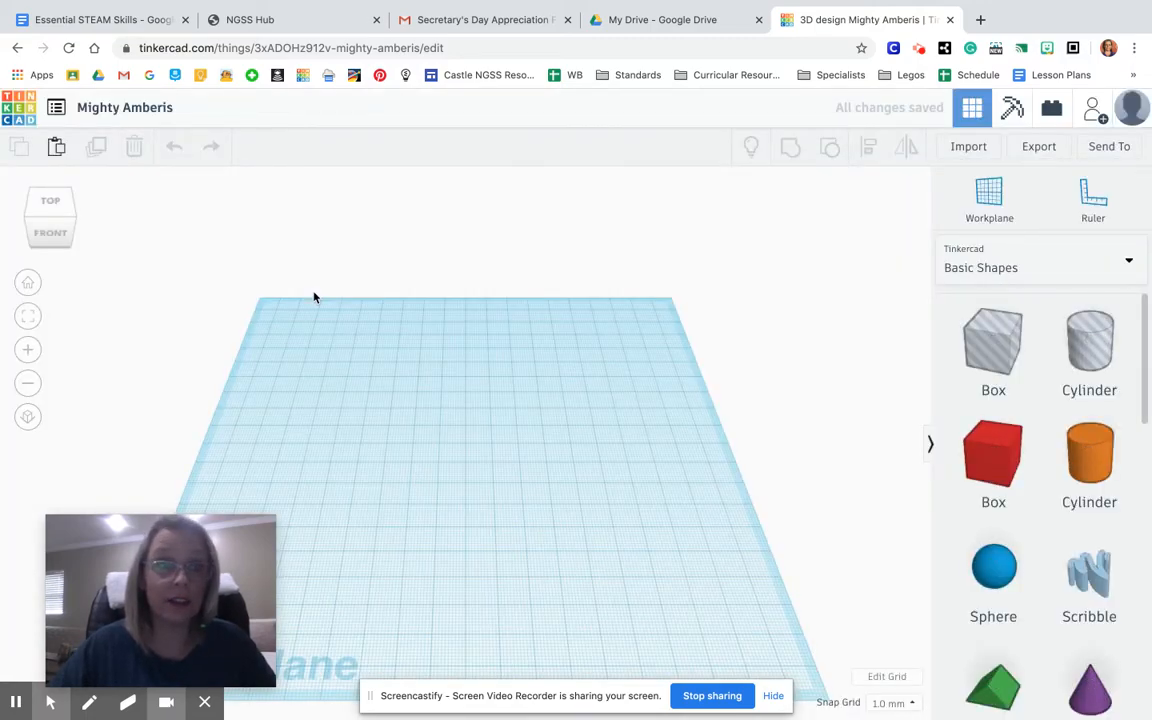
pyautogui.moveTo(185, 513); pyautogui.dragTo(124, 500)
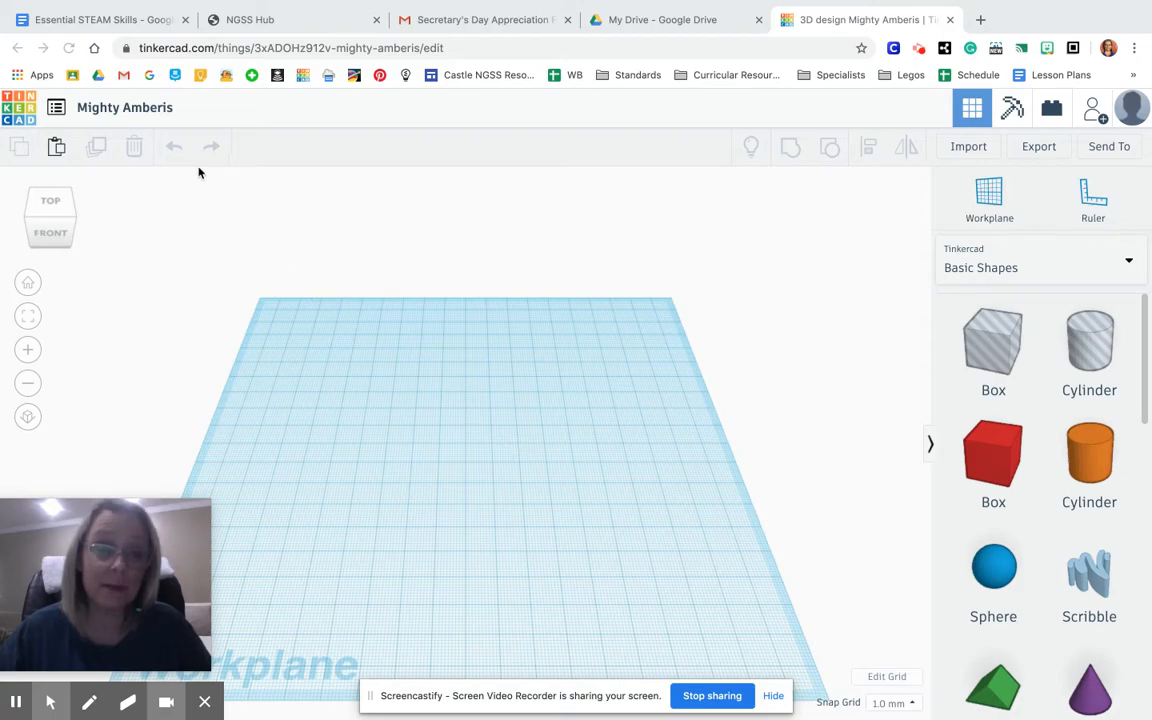
# Rename the design to "Hack My House".
pyautogui.click(157, 113)
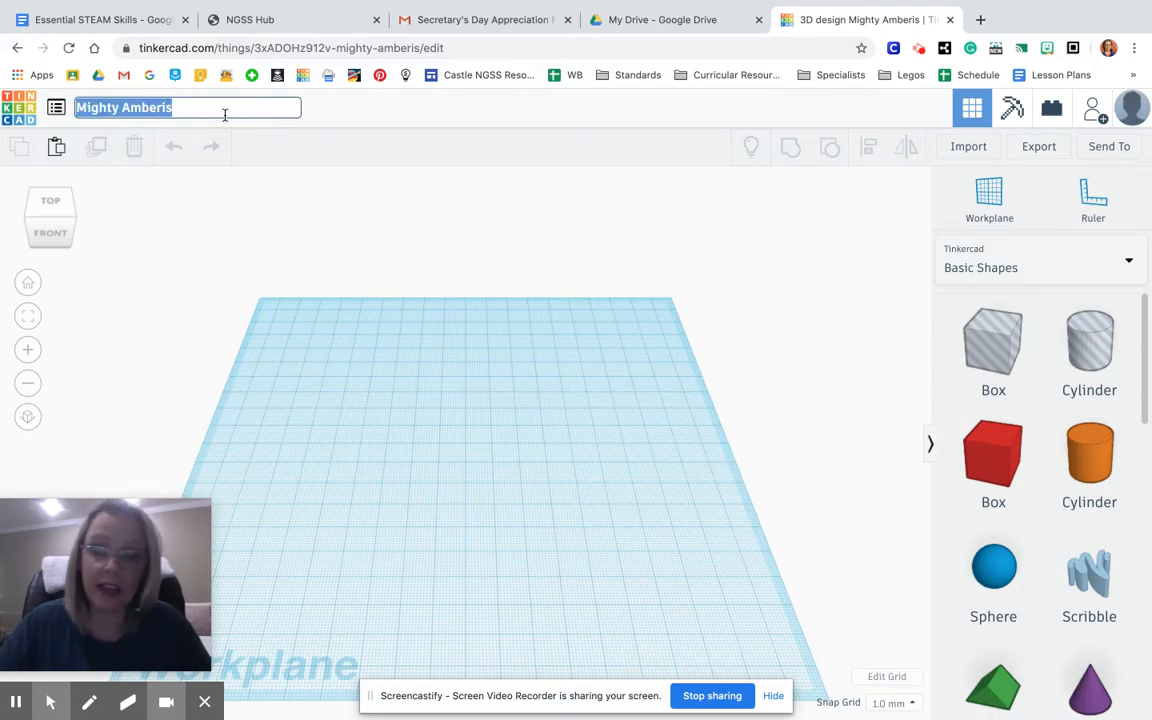
pyautogui.press('BackSpace')
pyautogui.write('Hack')
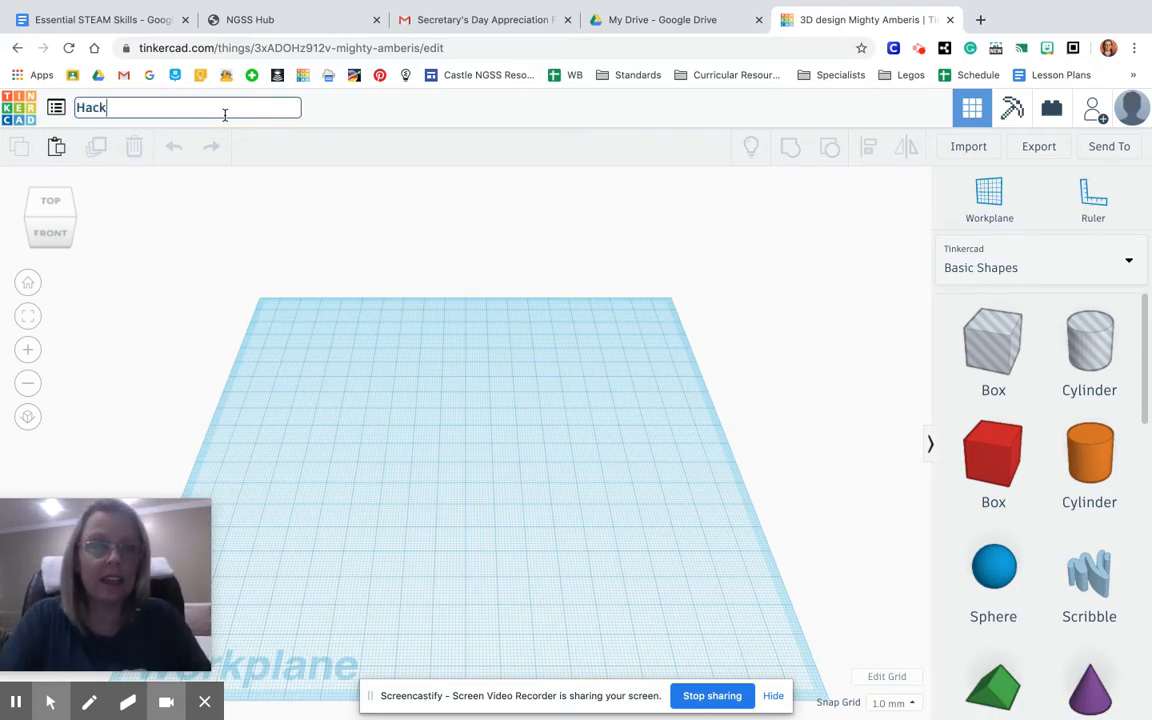
pyautogui.write(' My House')
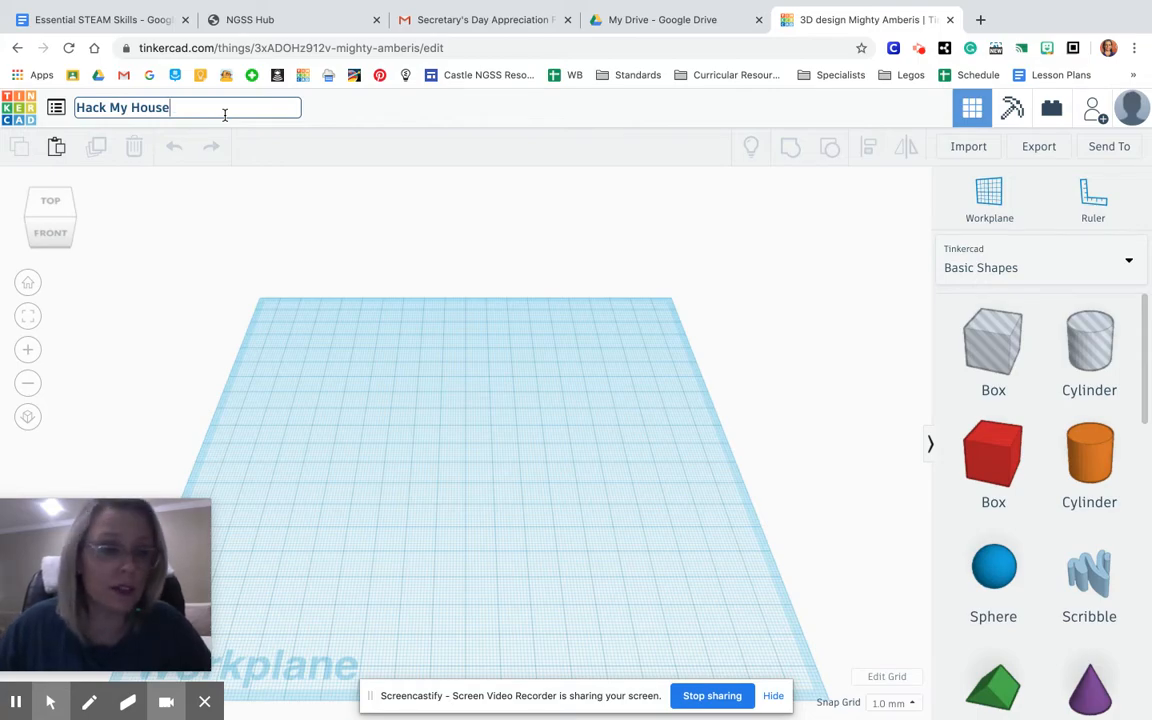
pyautogui.click(391, 255)
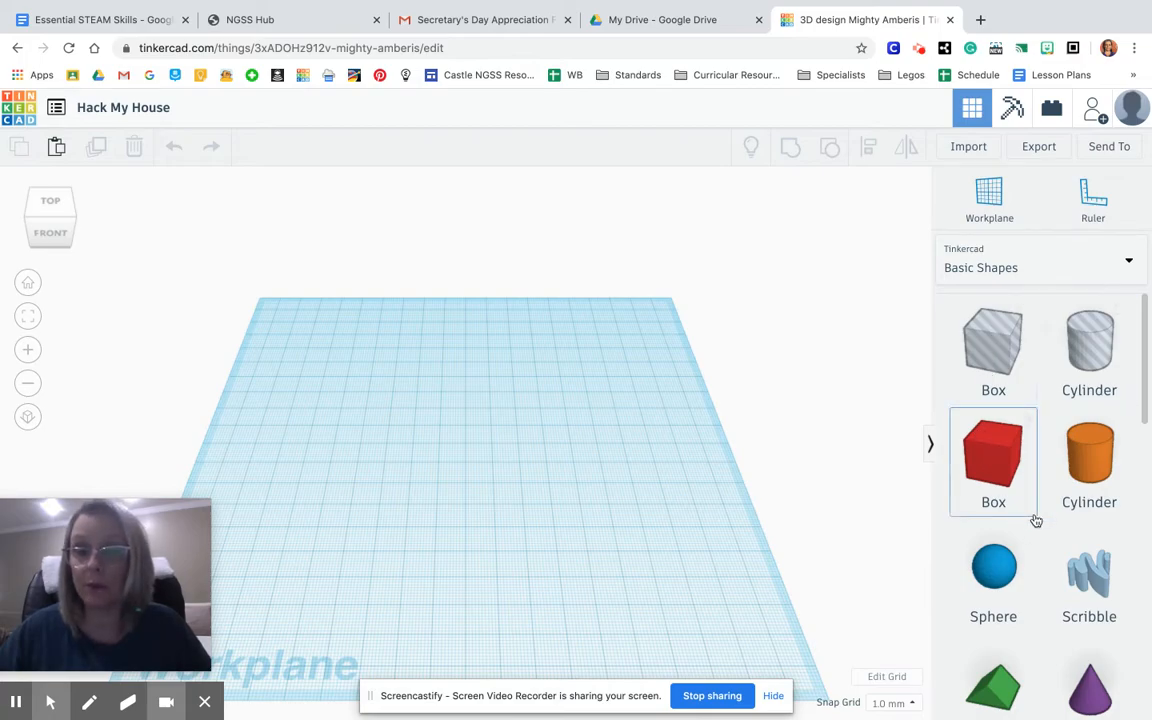
# Place a solid red box from the Basic Shapes near the middle of the workplane.
pyautogui.click(1127, 263)
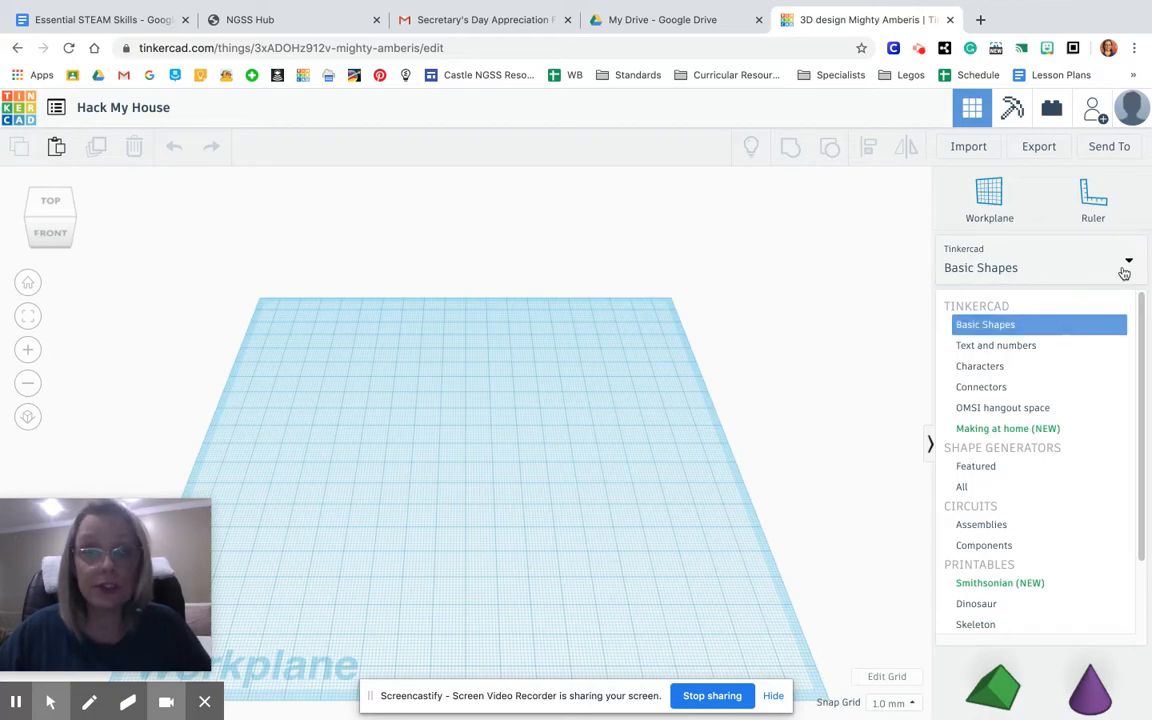
pyautogui.click(1129, 265)
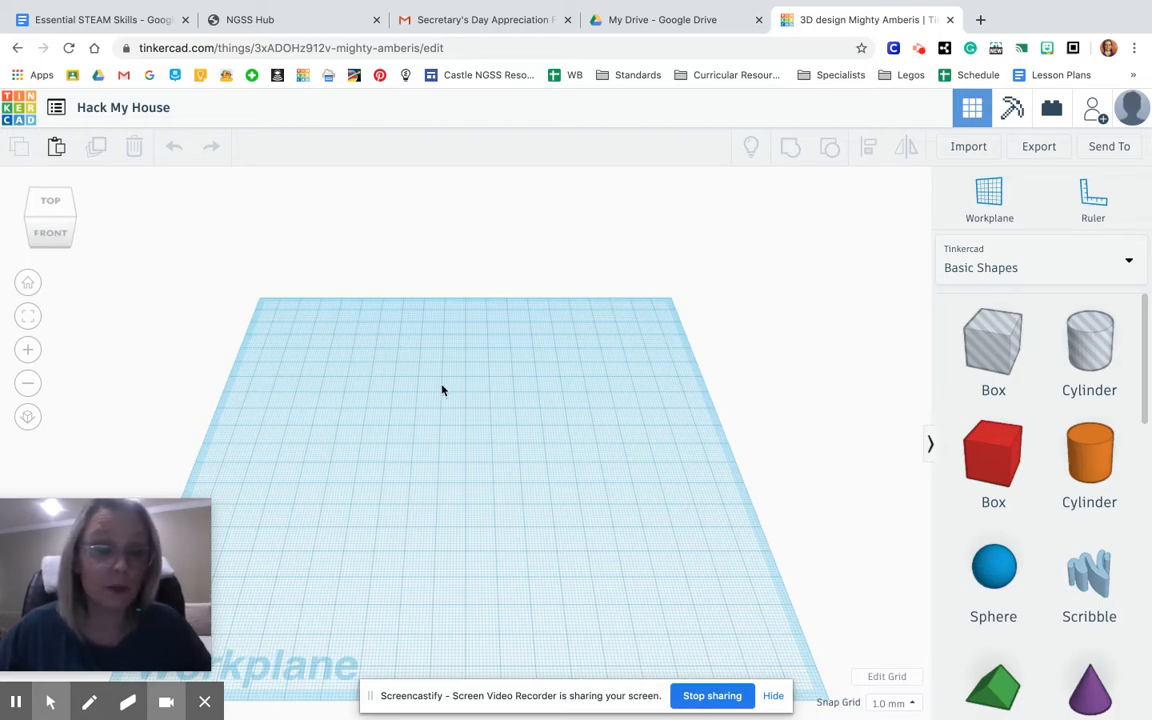
pyautogui.click(995, 470)
pyautogui.moveTo(995, 470); pyautogui.dragTo(452, 420)
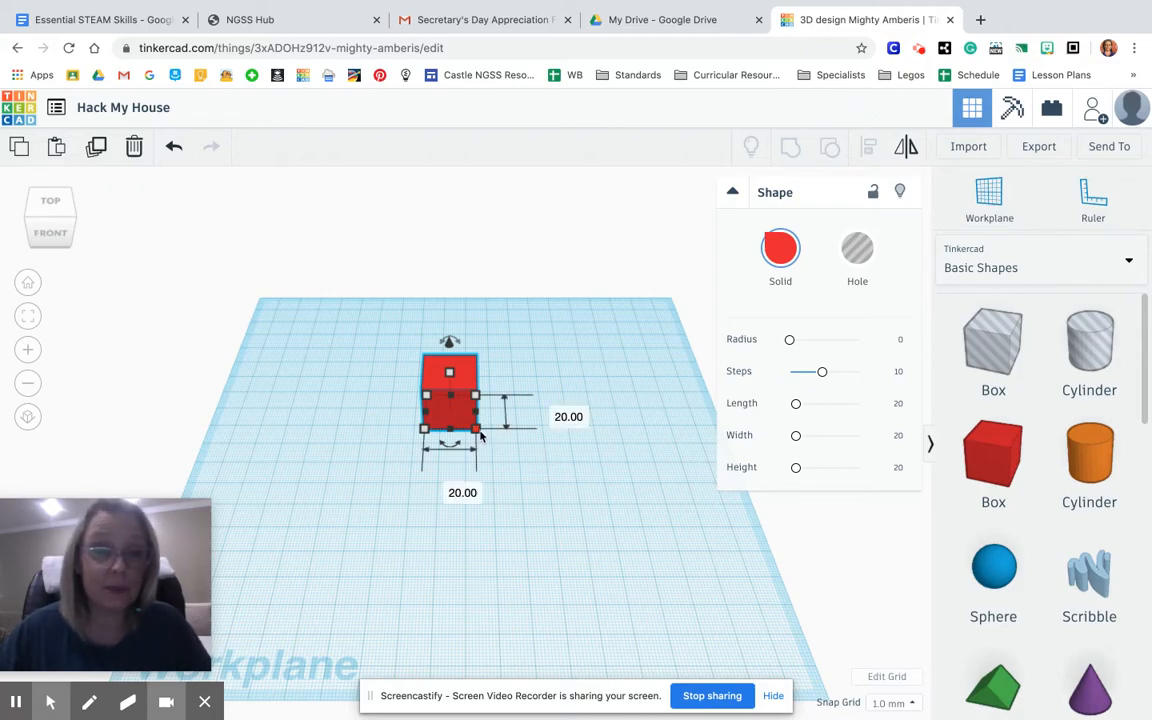
# Move the red box about 16 mm sideways and about 33 mm toward the front of the workplane.
pyautogui.moveTo(423, 427)
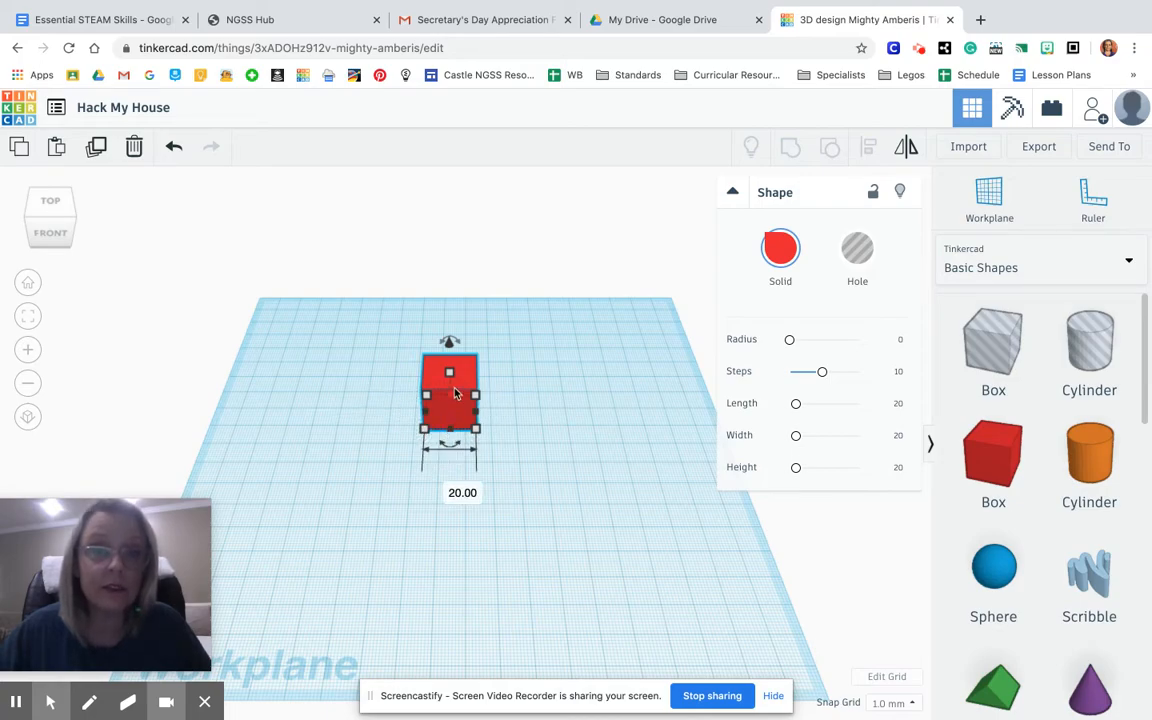
pyautogui.moveTo(541, 410); pyautogui.dragTo(540, 380, button='right')
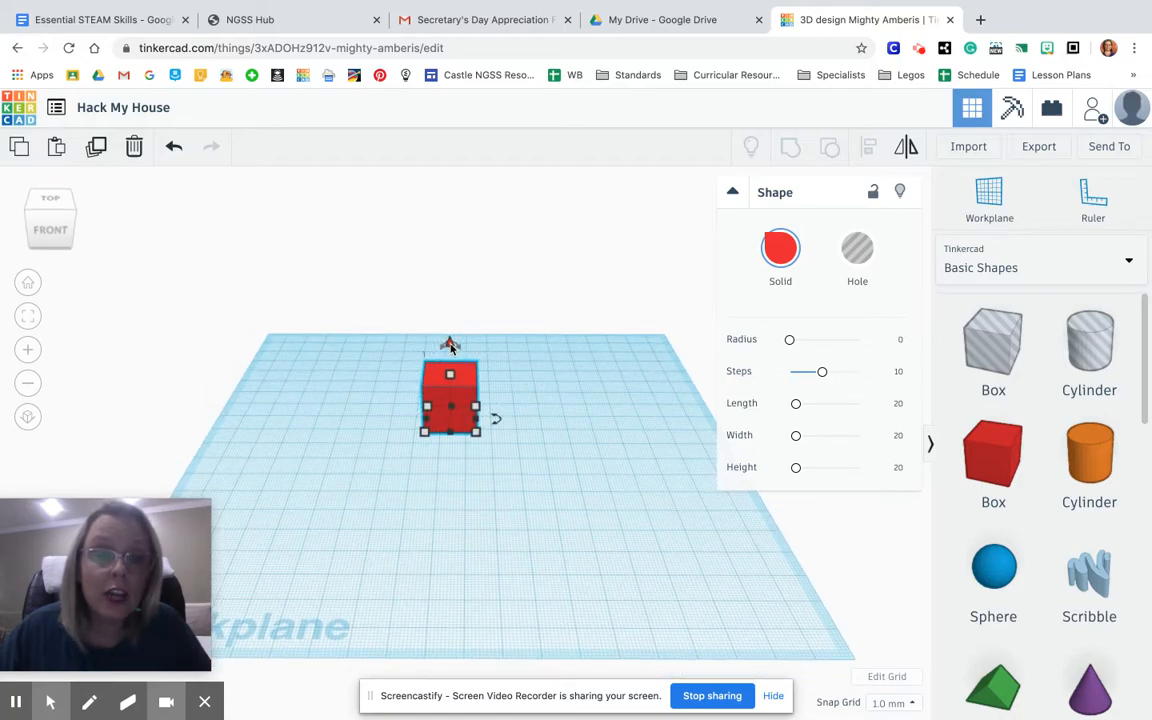
pyautogui.click(579, 516)
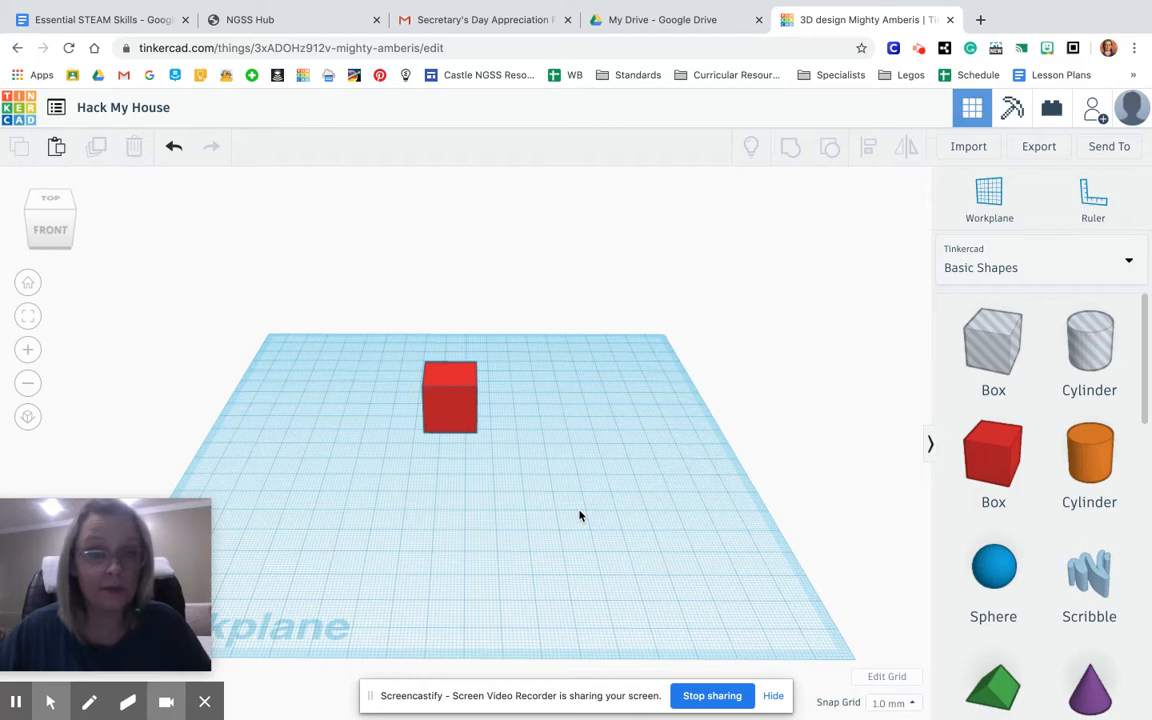
pyautogui.moveTo(494, 499); pyautogui.dragTo(605, 522)
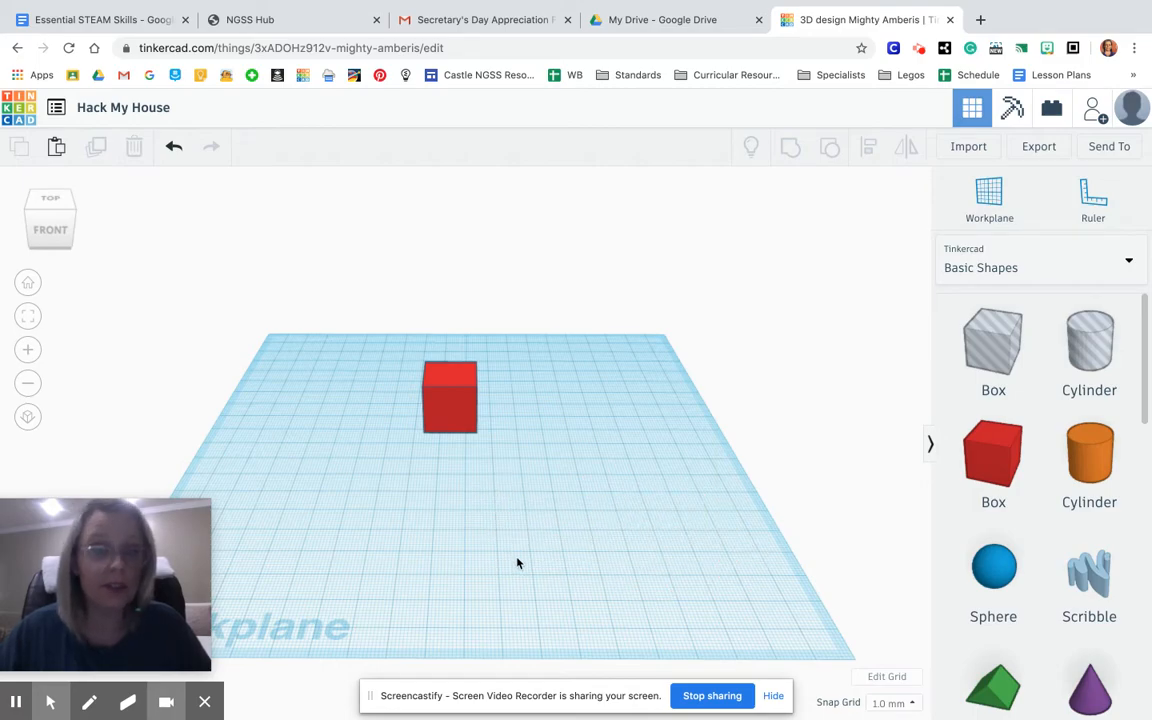
pyautogui.click(453, 386)
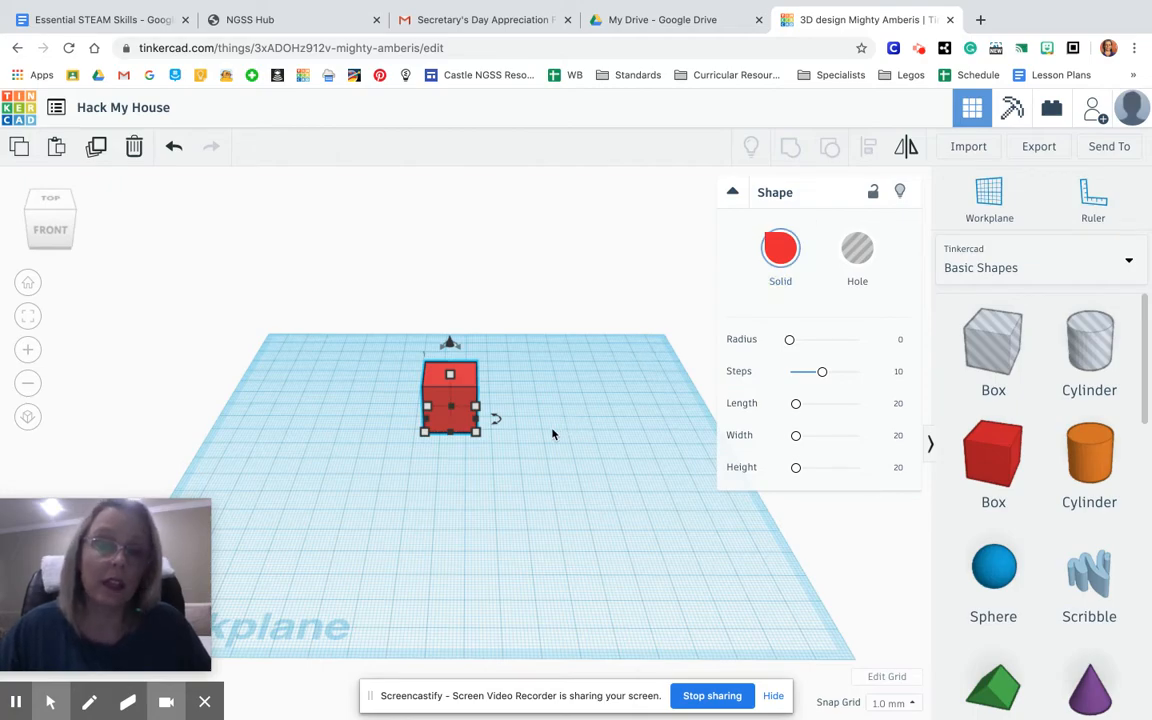
pyautogui.click(437, 398)
pyautogui.moveTo(437, 398); pyautogui.dragTo(481, 445)
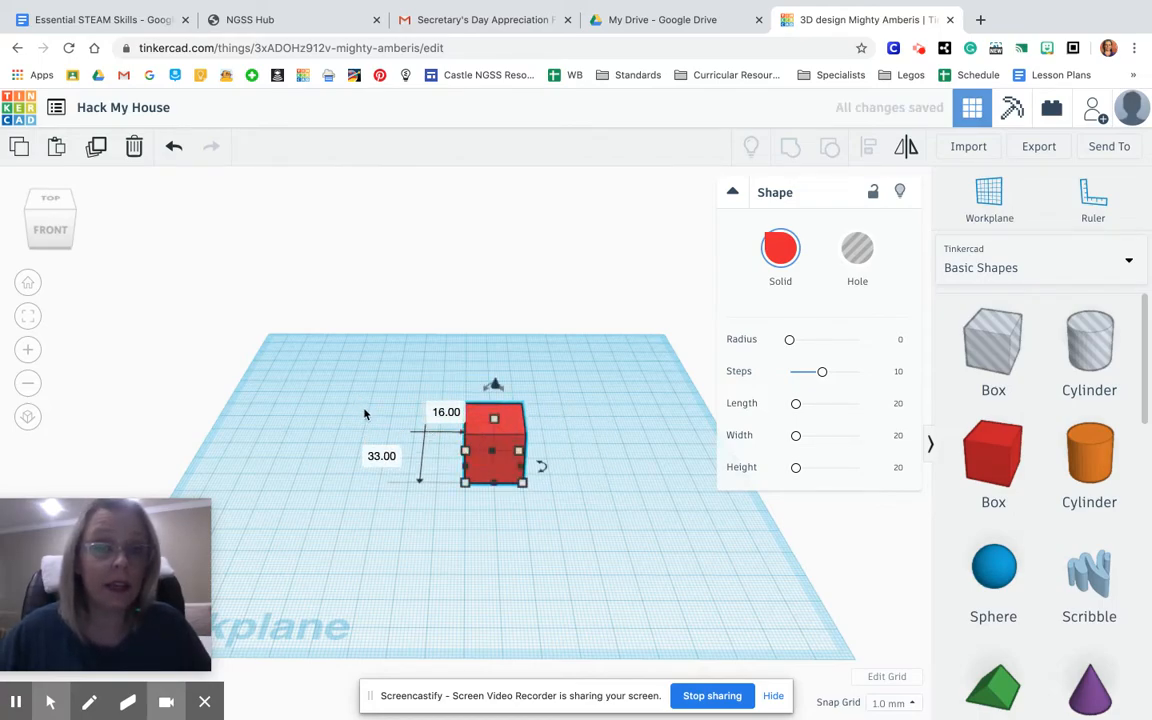
# Examine the box from its front, right and back sides and return to the home view.
pyautogui.click(58, 231)
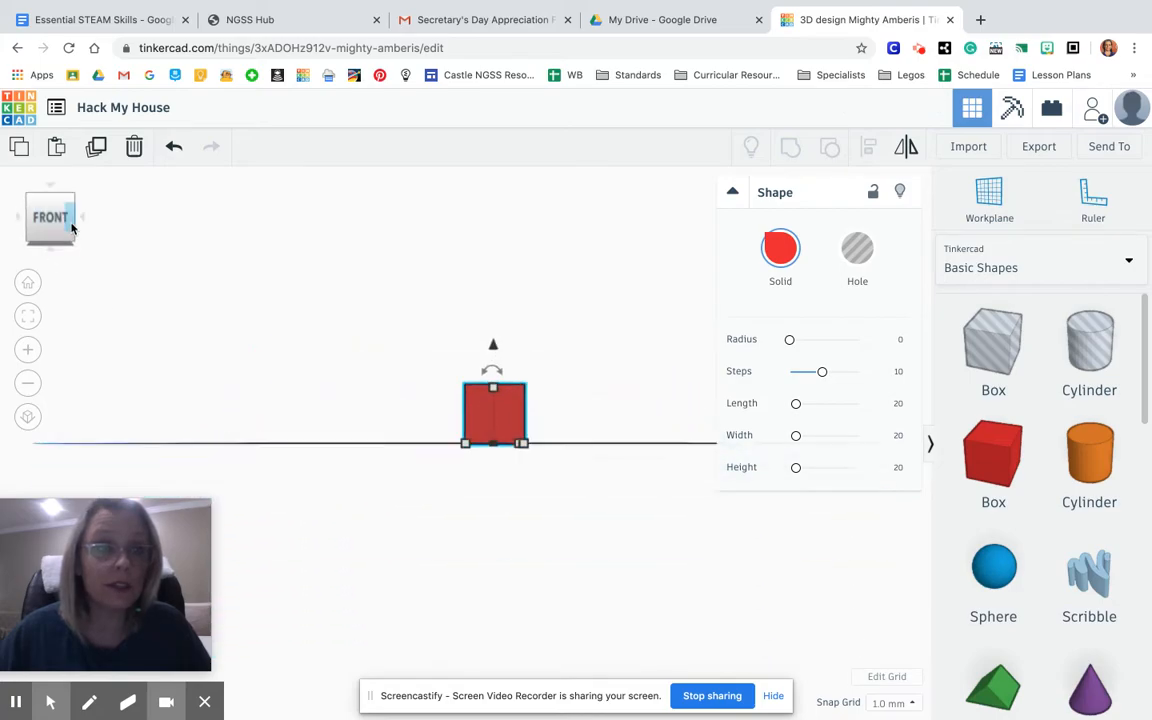
pyautogui.click(84, 219)
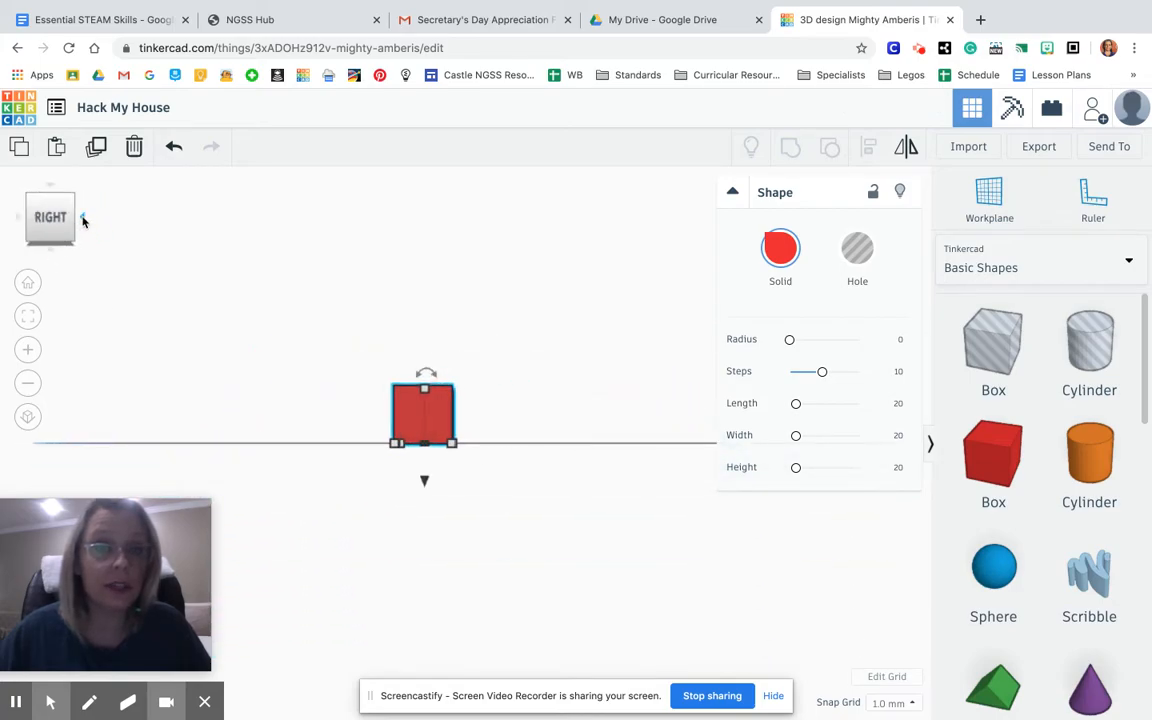
pyautogui.click(83, 221)
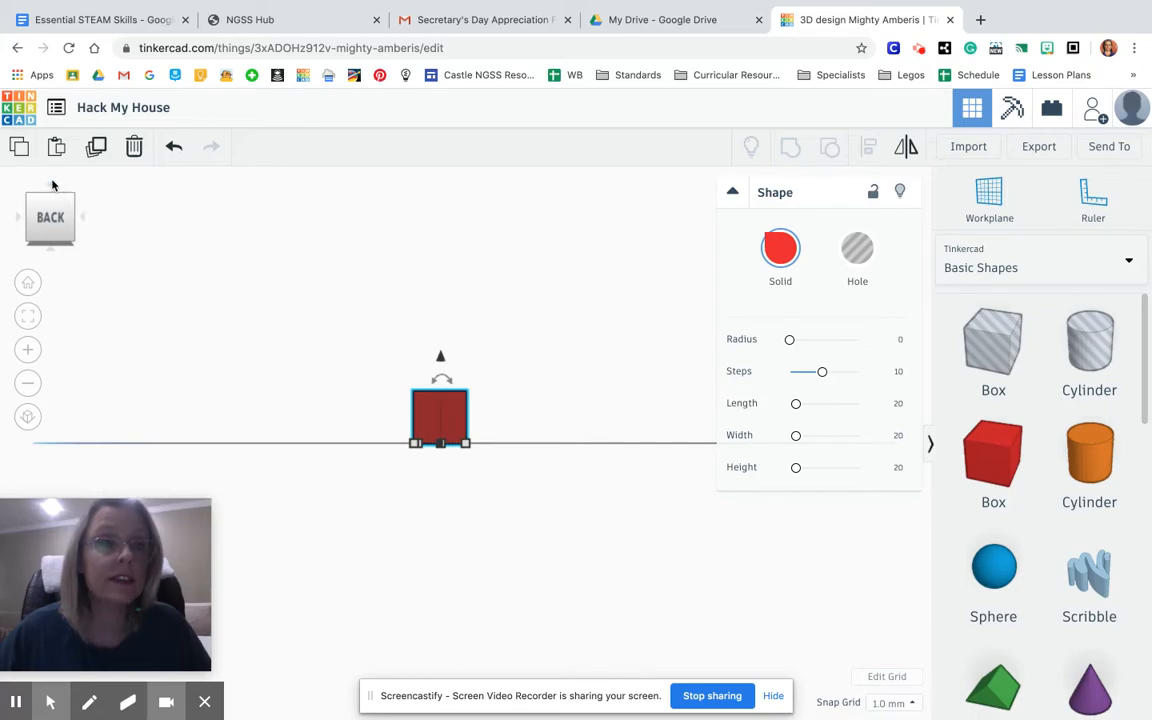
pyautogui.click(52, 186)
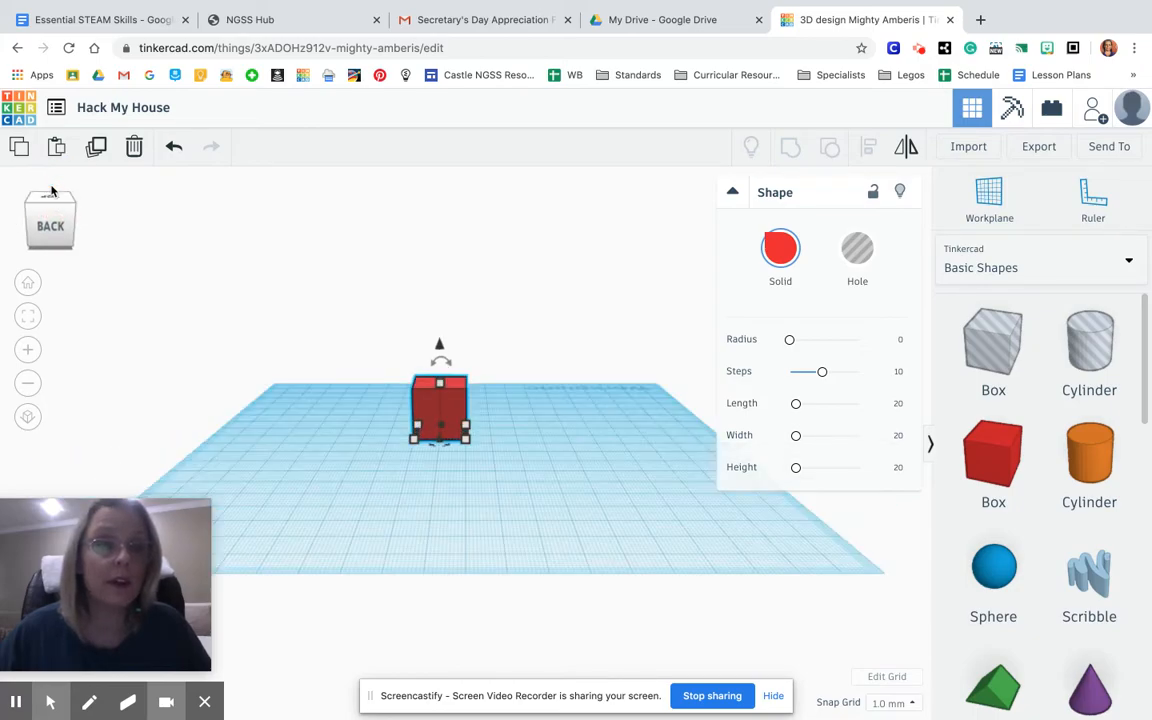
pyautogui.click(52, 188)
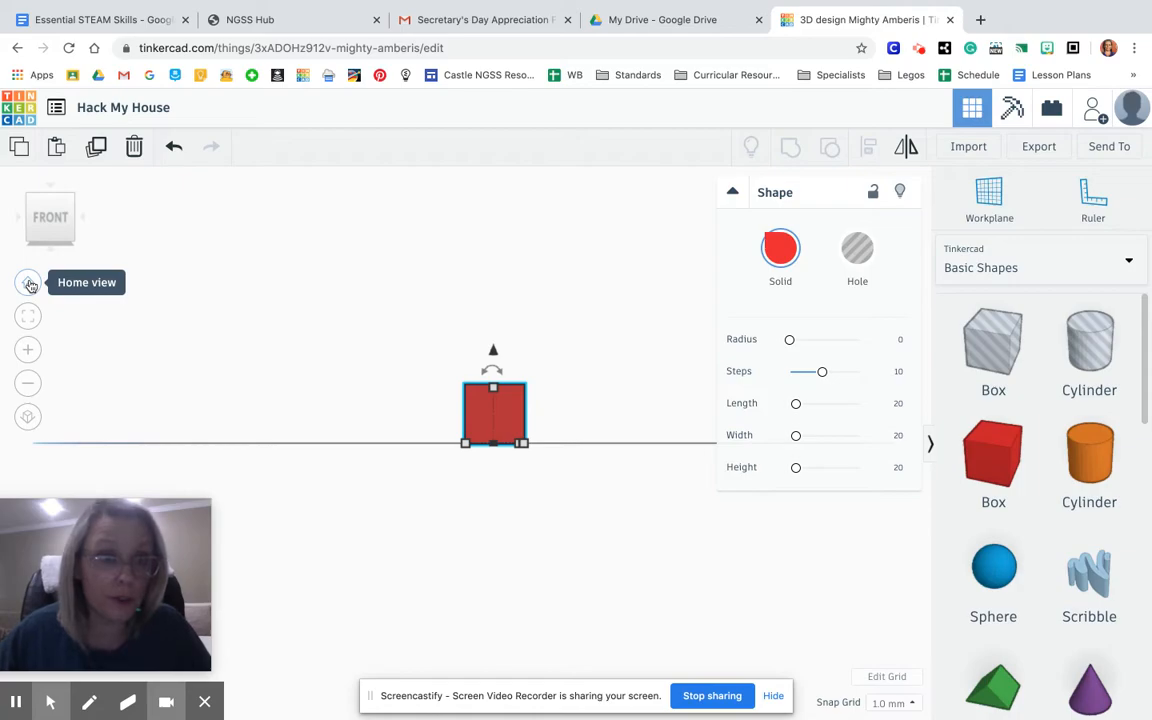
pyautogui.click(29, 284)
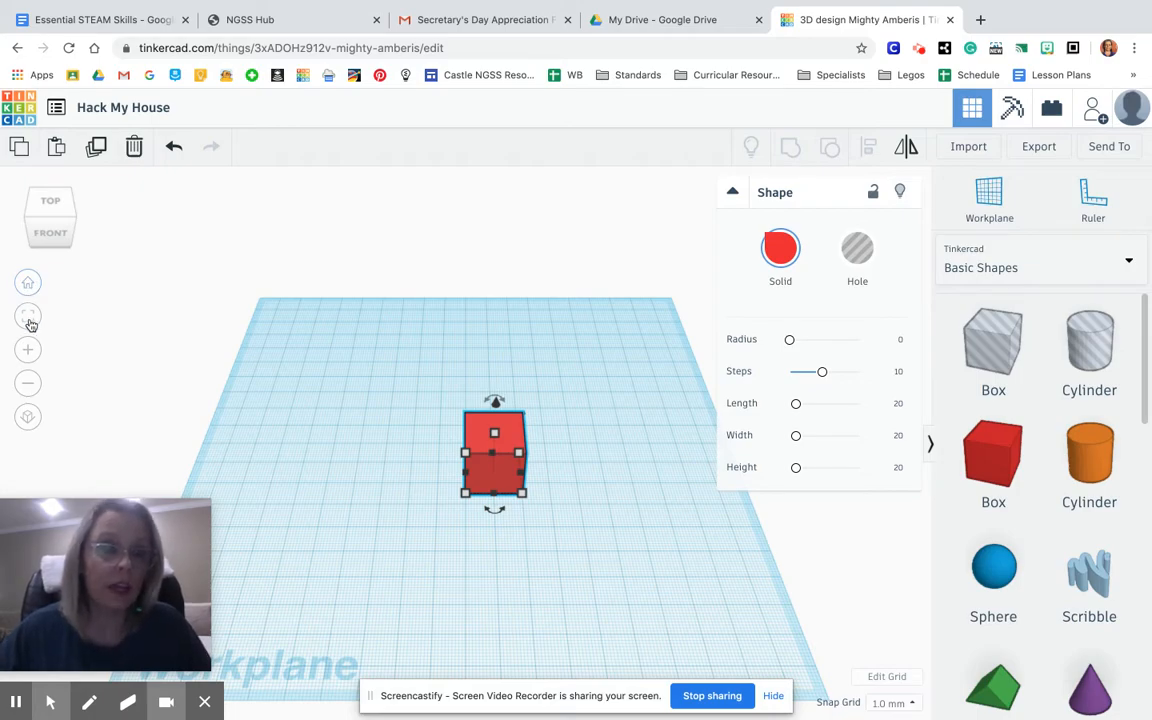
# Inspect the box close up, from farther away and at an angle, and restore the home view.
pyautogui.click(29, 348)
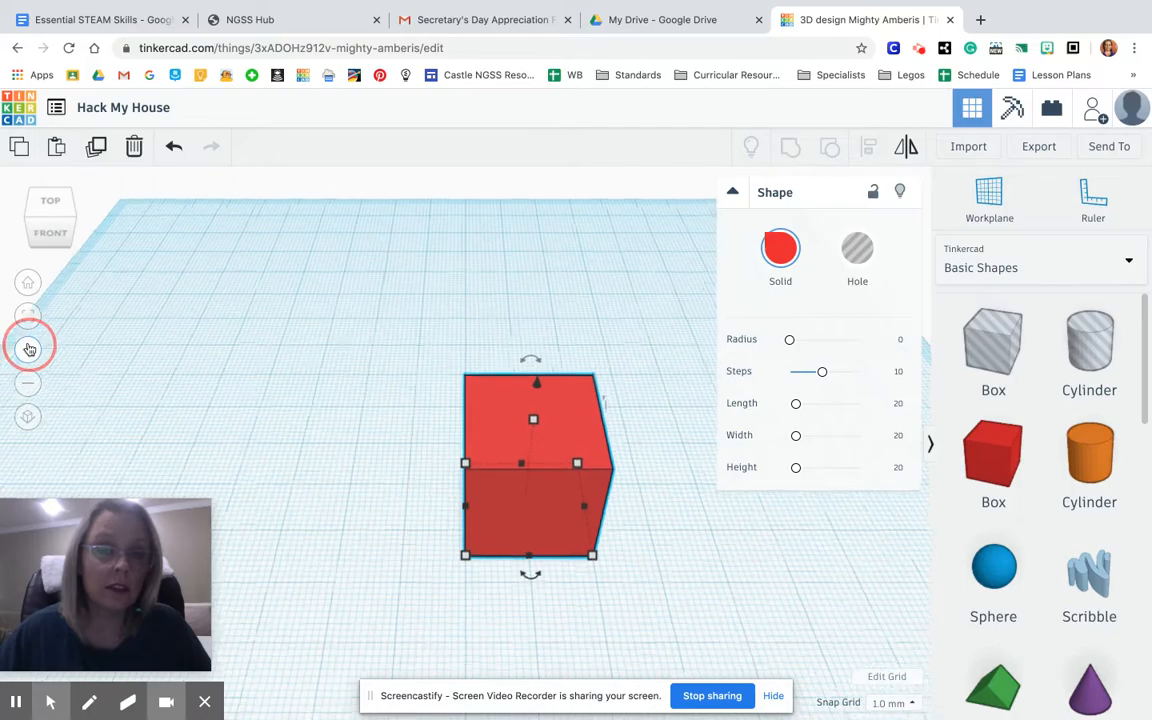
pyautogui.click(29, 385)
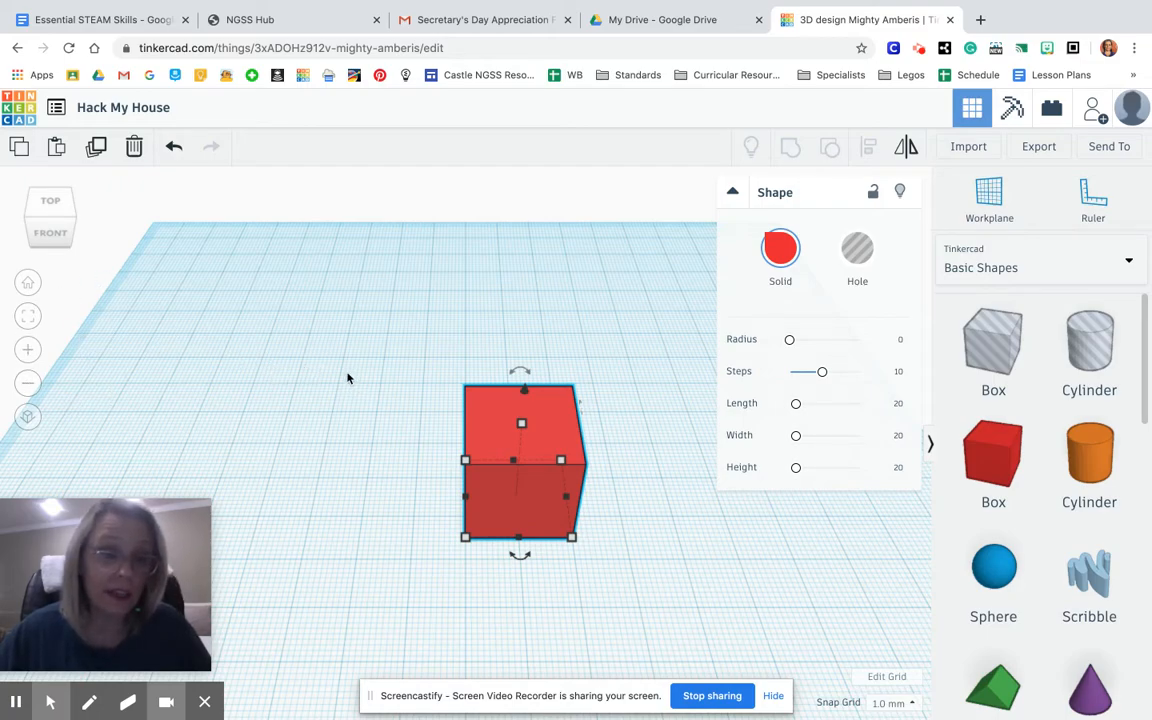
pyautogui.scroll(-5, 348, 375)
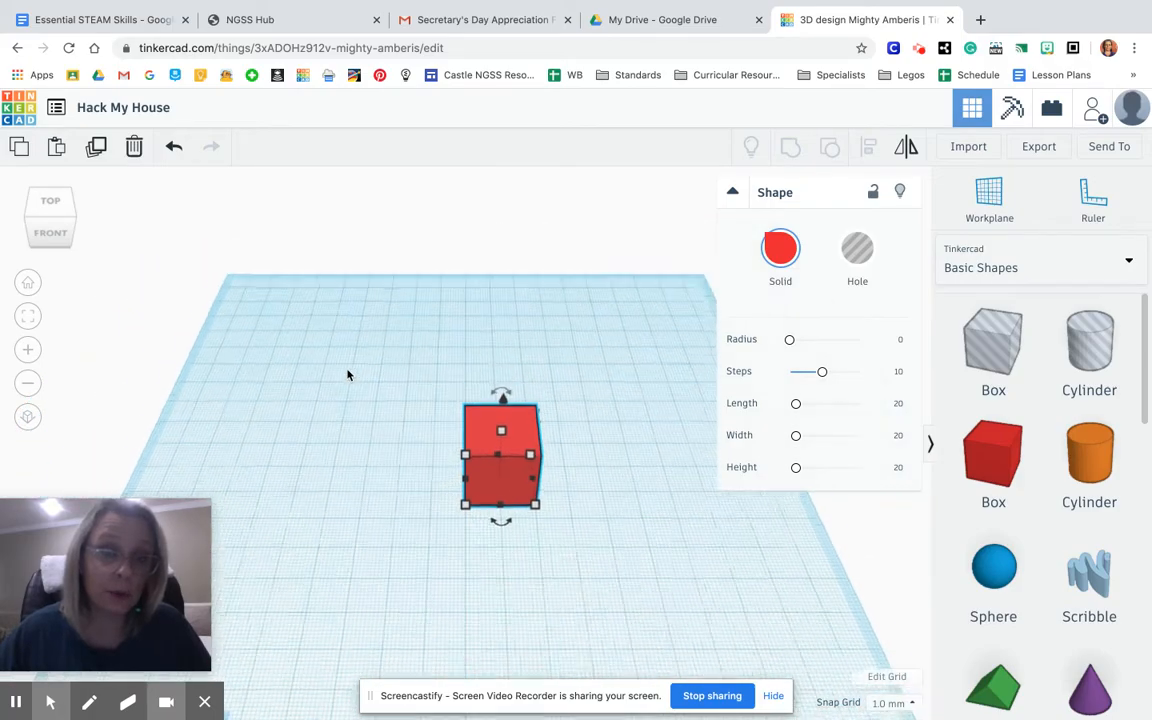
pyautogui.scroll(-3, 348, 375)
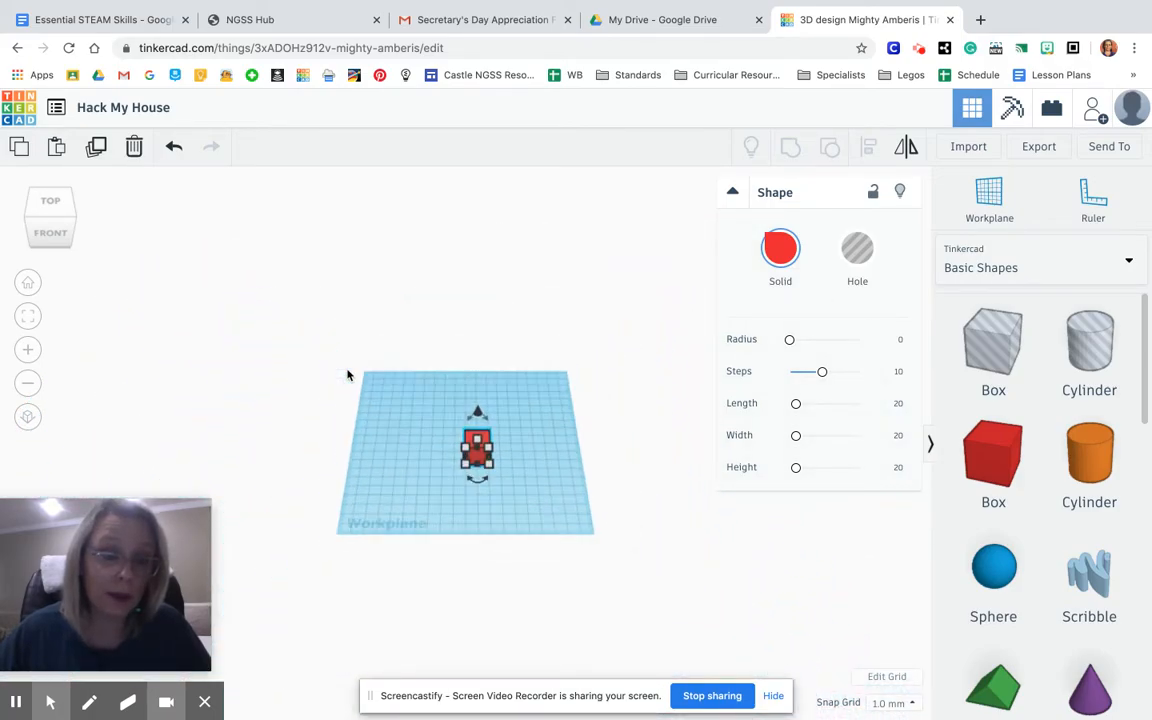
pyautogui.scroll(2, 348, 375)
pyautogui.press('f')
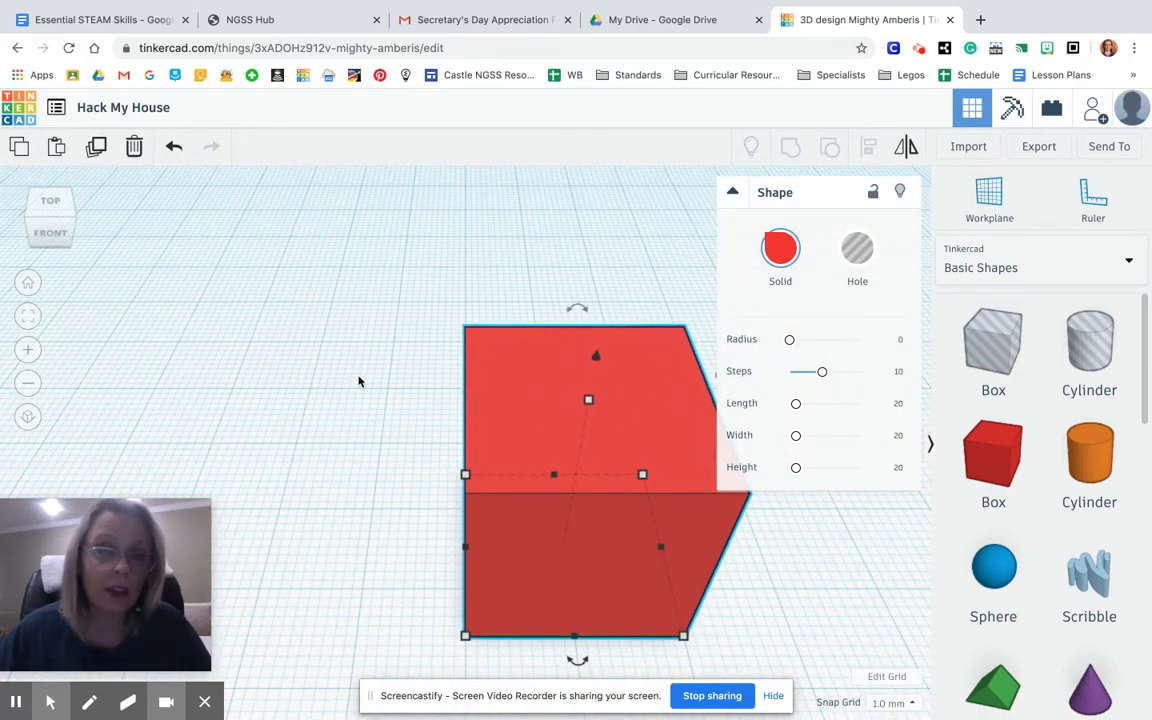
pyautogui.moveTo(366, 389); pyautogui.dragTo(303, 337, button='right')
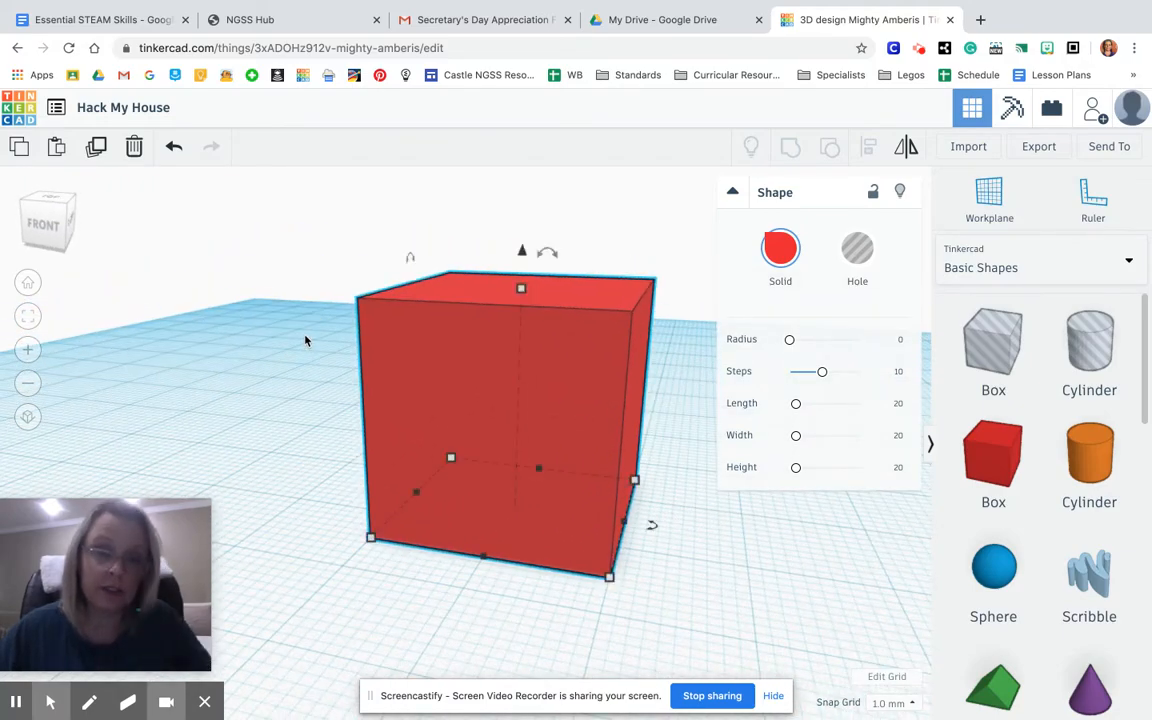
pyautogui.scroll(3, 298, 342)
pyautogui.scroll(-10, 298, 342)
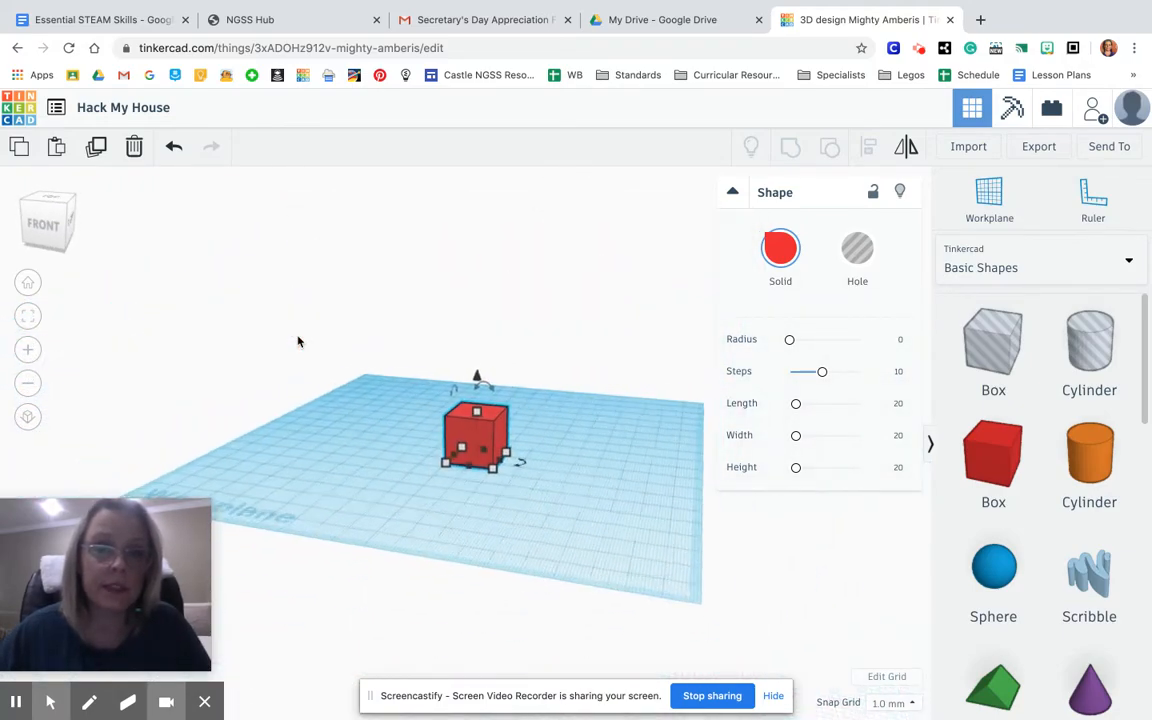
pyautogui.scroll(2, 298, 342)
pyautogui.click(28, 282)
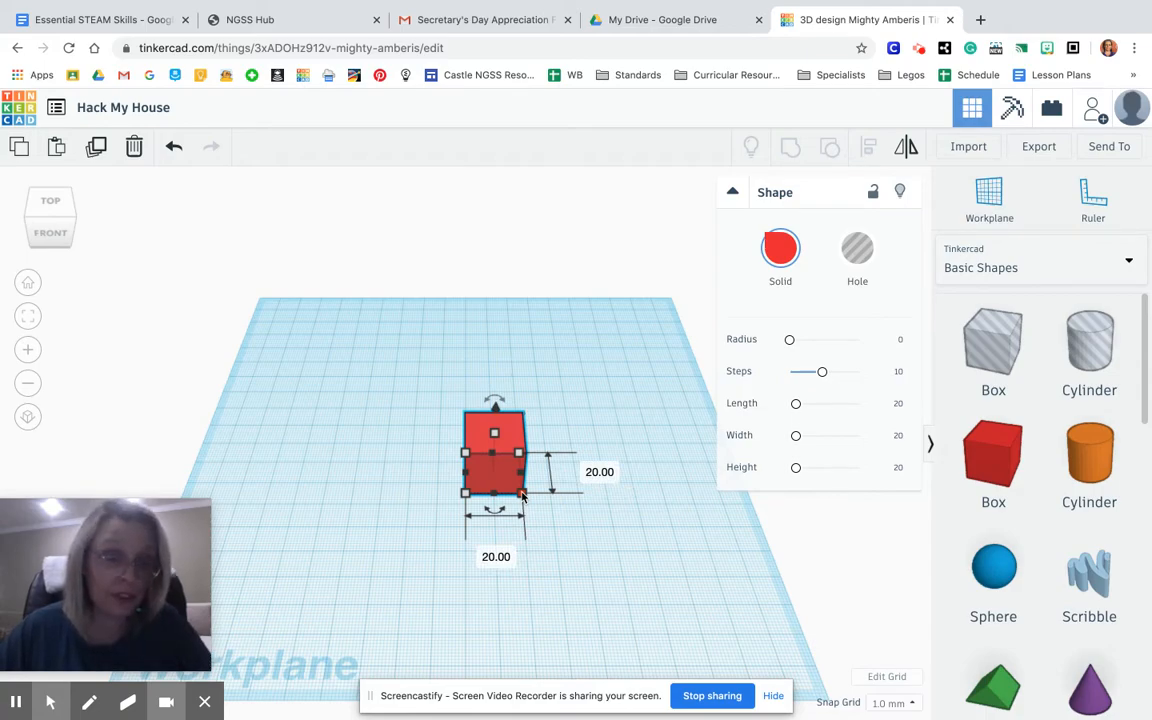
# Enlarge the red box's base and set both its horizontal dimensions to 75 mm.
pyautogui.moveTo(521, 494); pyautogui.dragTo(641, 580)
pyautogui.moveTo(556, 538); pyautogui.dragTo(590, 565)
pyautogui.click(658, 476)
pyautogui.write('75')
pyautogui.press('Return')
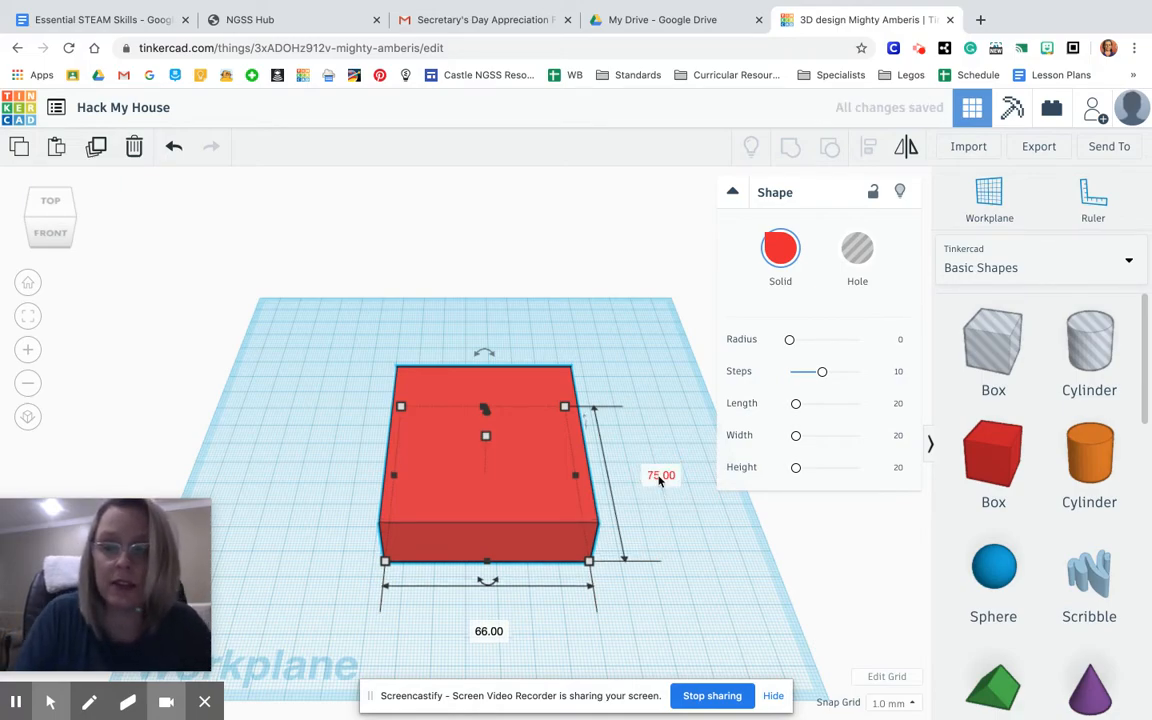
pyautogui.click(497, 630)
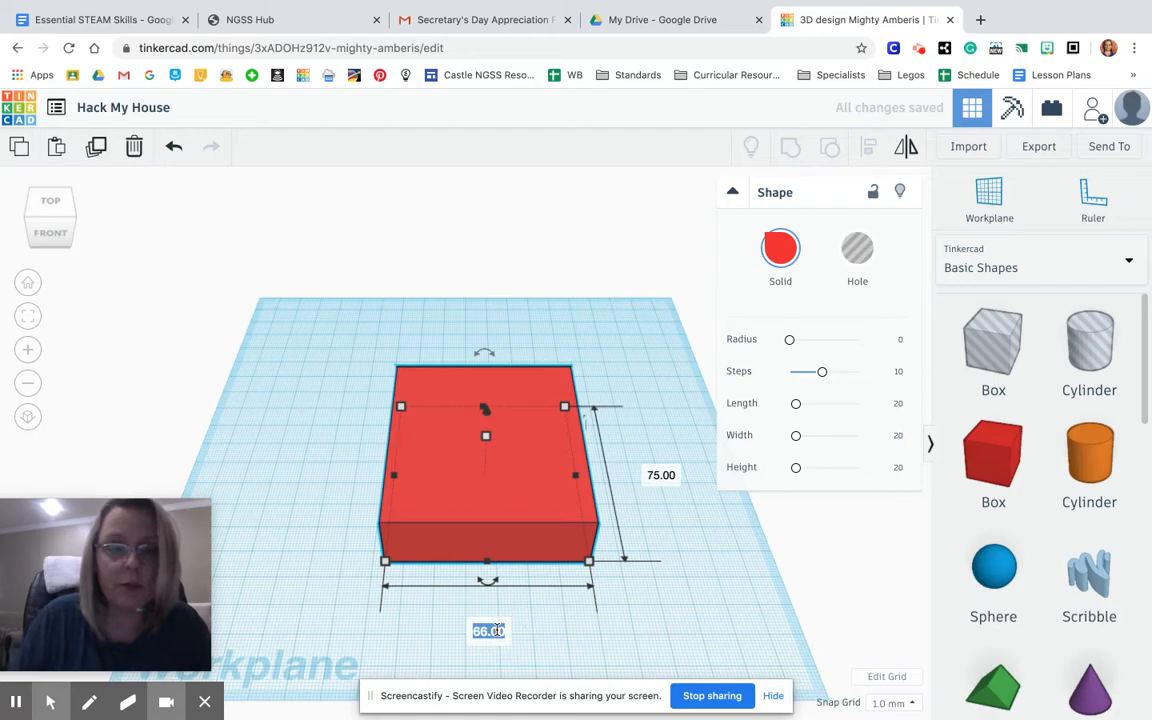
pyautogui.write('75')
pyautogui.press('Return')
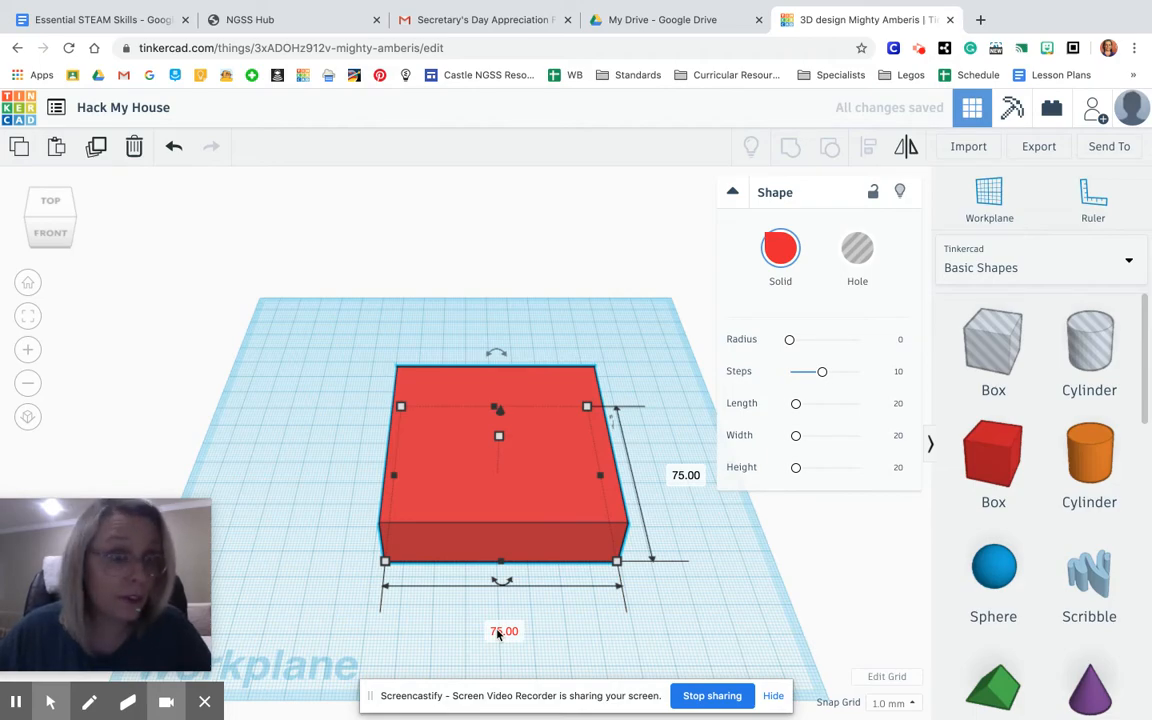
pyautogui.click(338, 527)
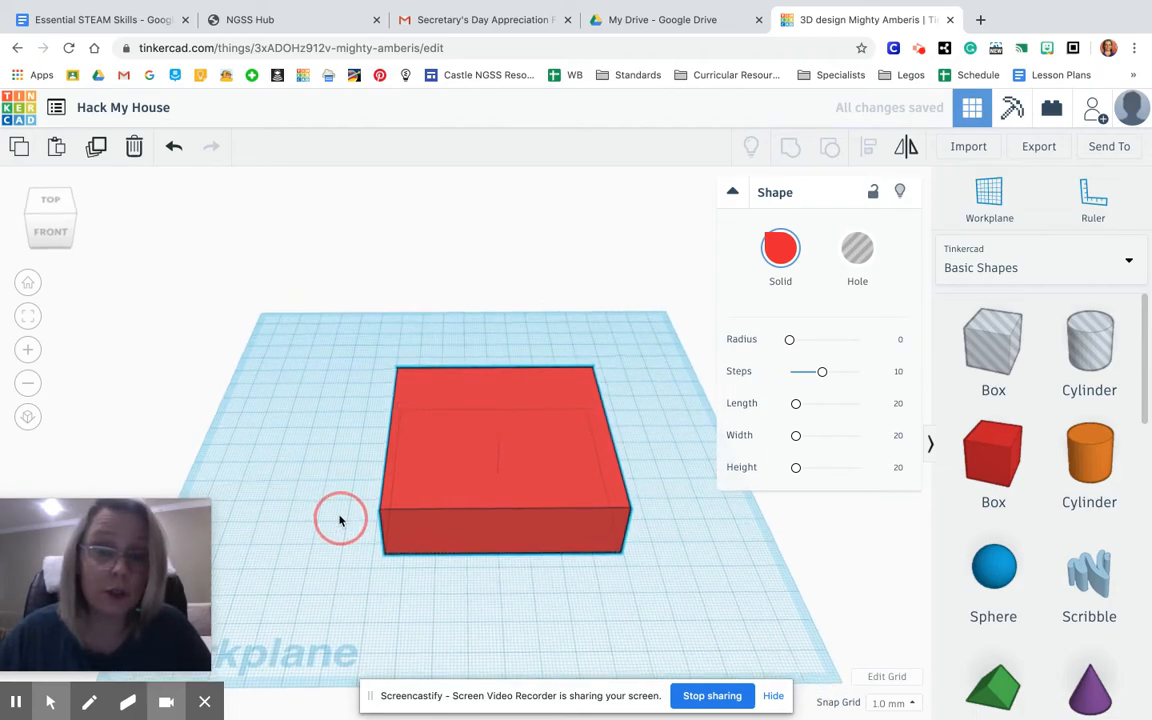
pyautogui.moveTo(339, 520); pyautogui.dragTo(342, 494, button='right')
pyautogui.hotkey('ctrl', 'a')
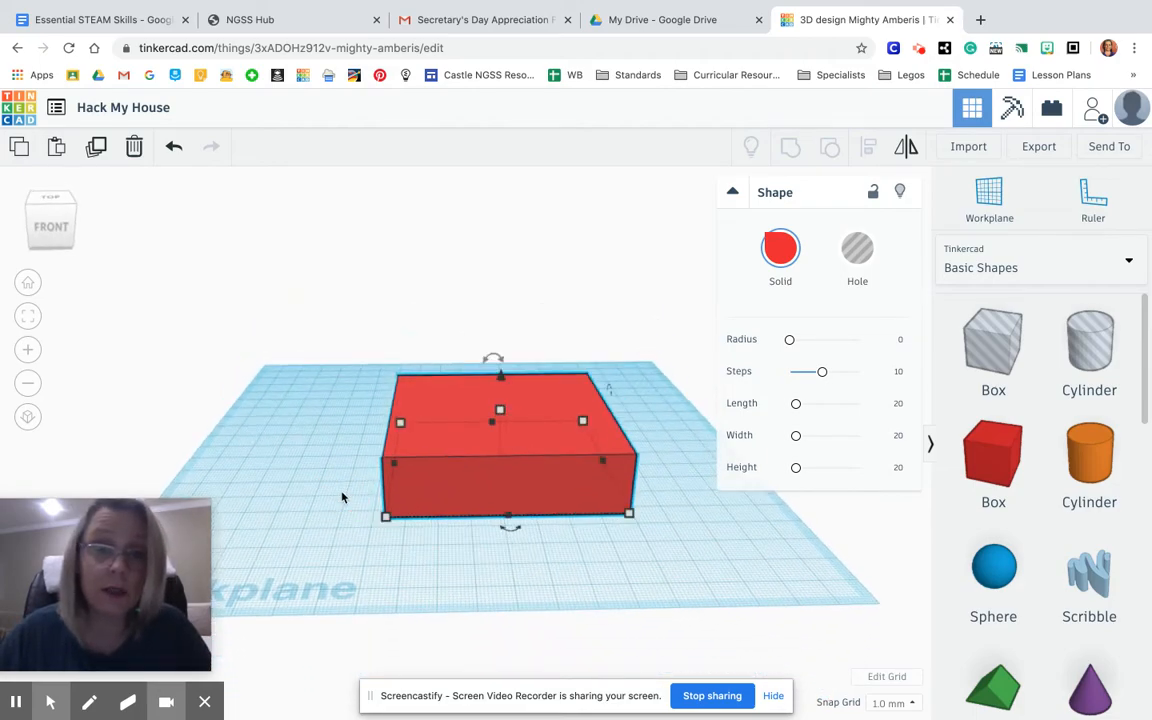
# Stretch the red box upward and set its height to 75 mm.
pyautogui.click(503, 414)
pyautogui.moveTo(503, 413); pyautogui.dragTo(506, 340)
pyautogui.click(584, 400)
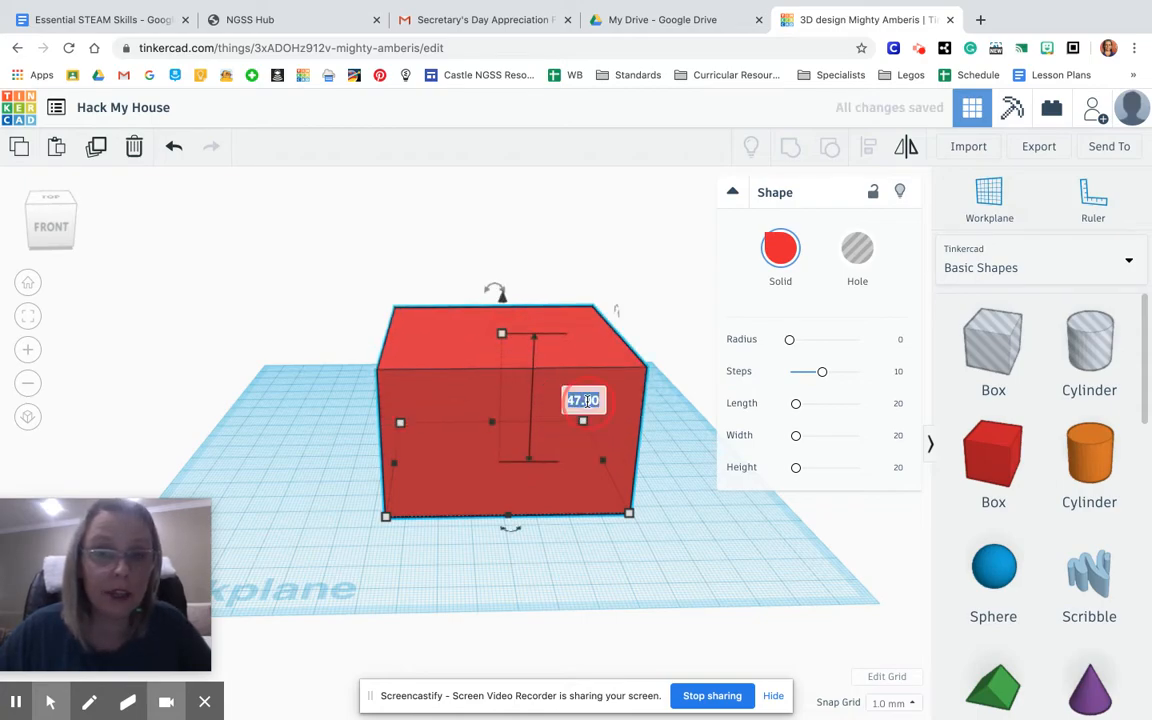
pyautogui.write('7')
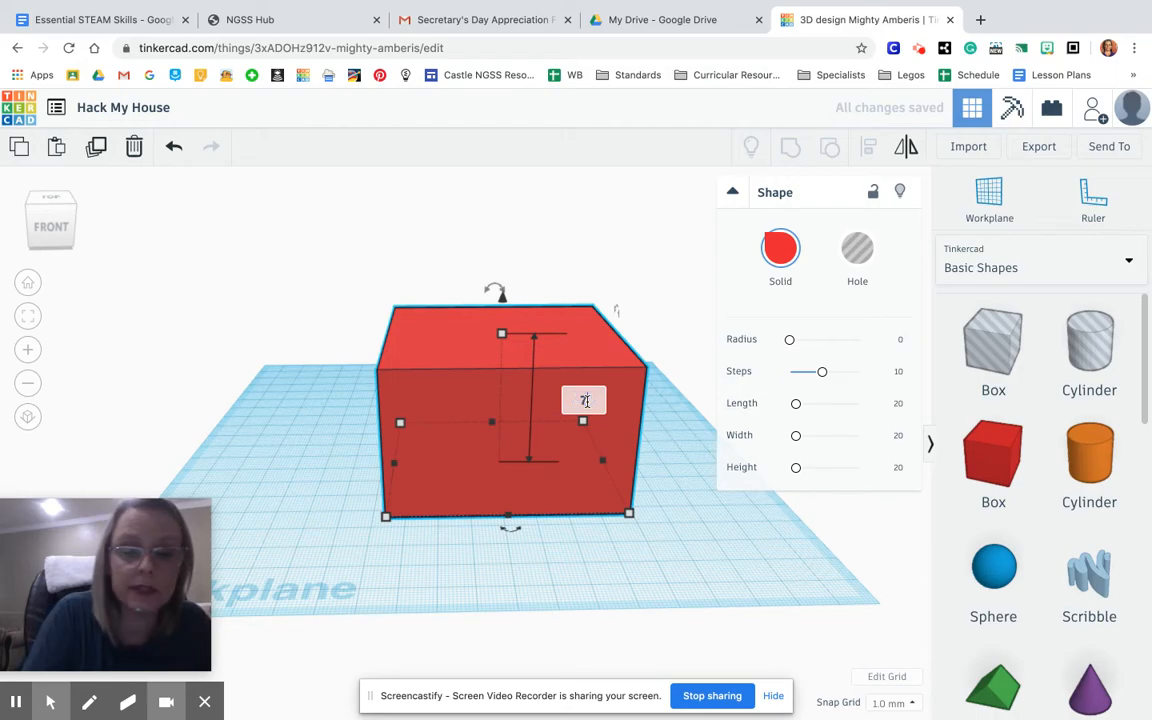
pyautogui.write('5')
pyautogui.press('Return')
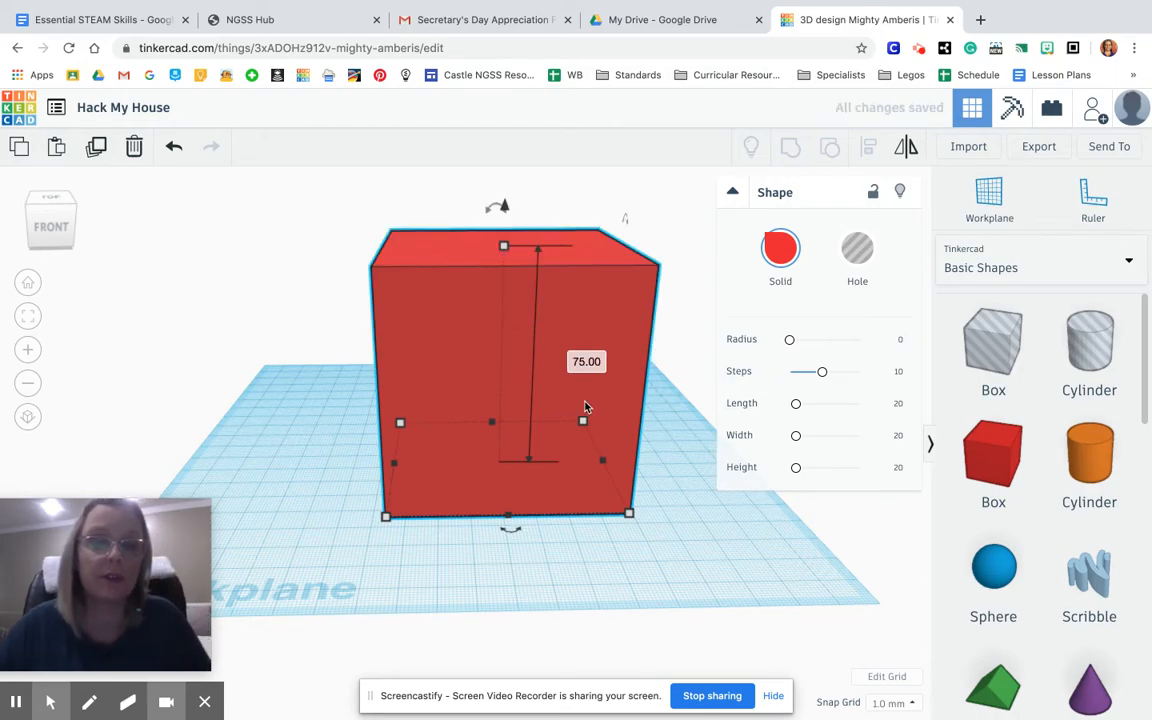
# Move the red box slightly sideways and back toward the middle of the workplane.
pyautogui.scroll(-5, 586, 407)
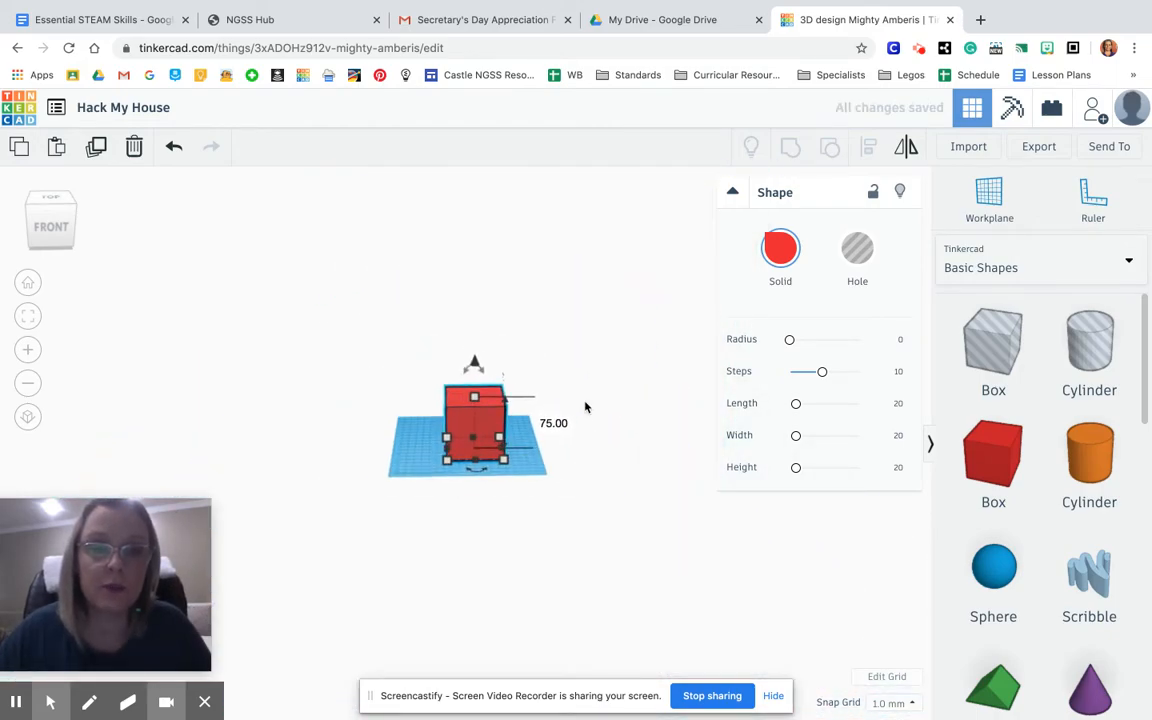
pyautogui.moveTo(381, 419)
pyautogui.mouseDown(button='right')
pyautogui.moveTo(458, 437)
pyautogui.moveTo(603, 435)
pyautogui.moveTo(401, 481)
pyautogui.moveTo(408, 452)
pyautogui.moveTo(398, 427)
pyautogui.moveTo(393, 437)
pyautogui.mouseUp(button='right')
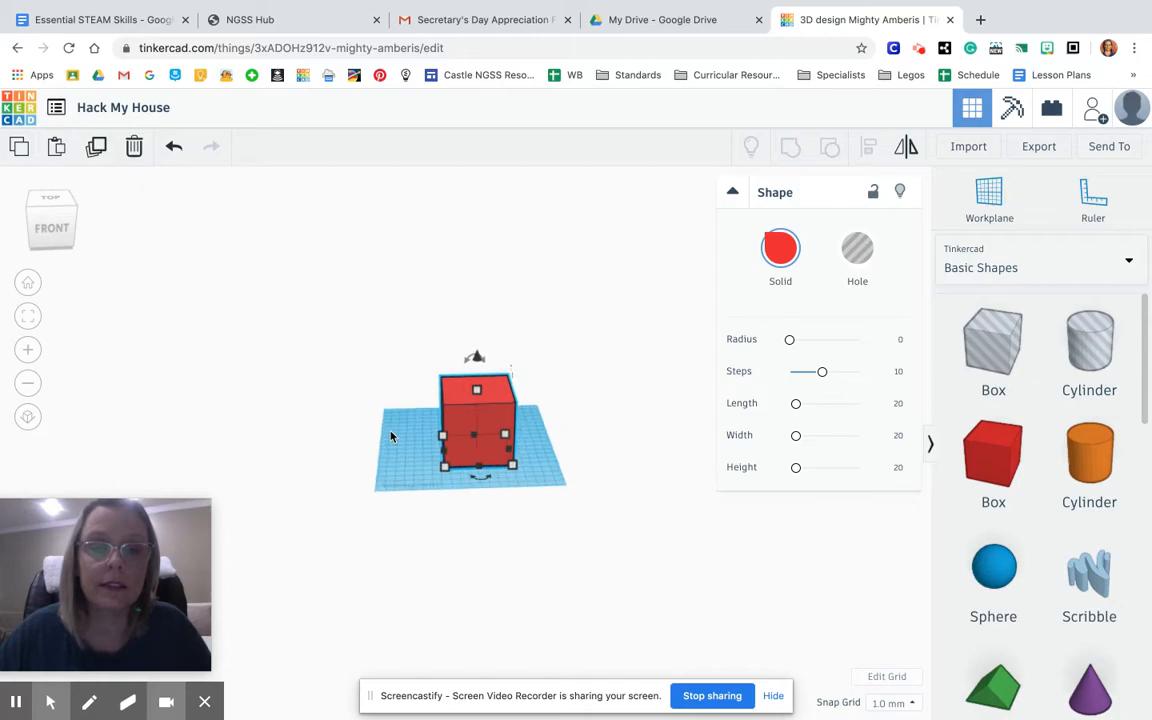
pyautogui.scroll(5, 391, 437)
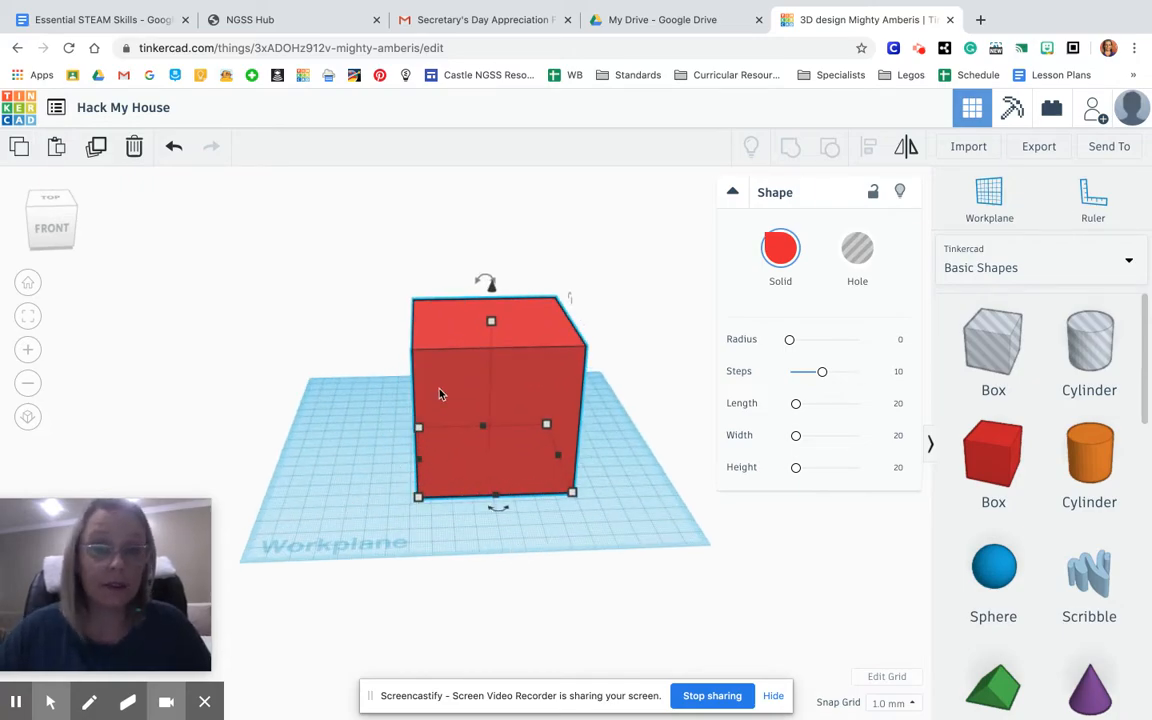
pyautogui.moveTo(460, 401); pyautogui.dragTo(432, 391)
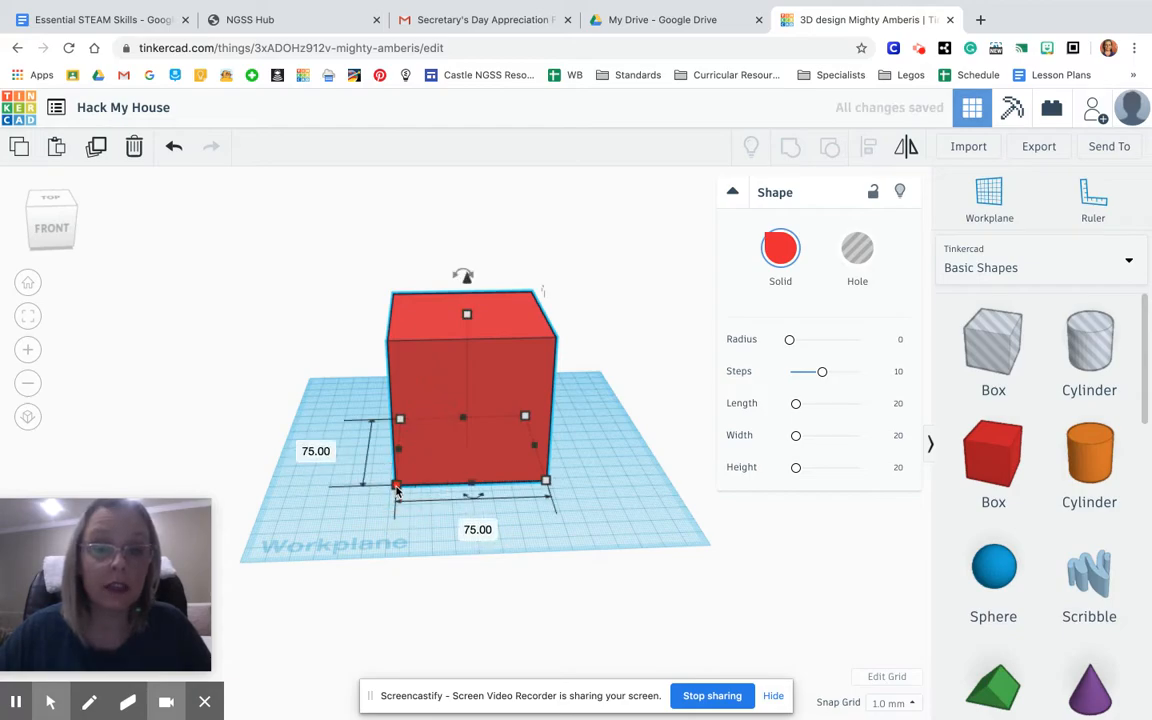
# Enlarge the red box's base to about 88 by 107 mm from its front corner and undo the resize.
pyautogui.moveTo(396, 488); pyautogui.dragTo(365, 527)
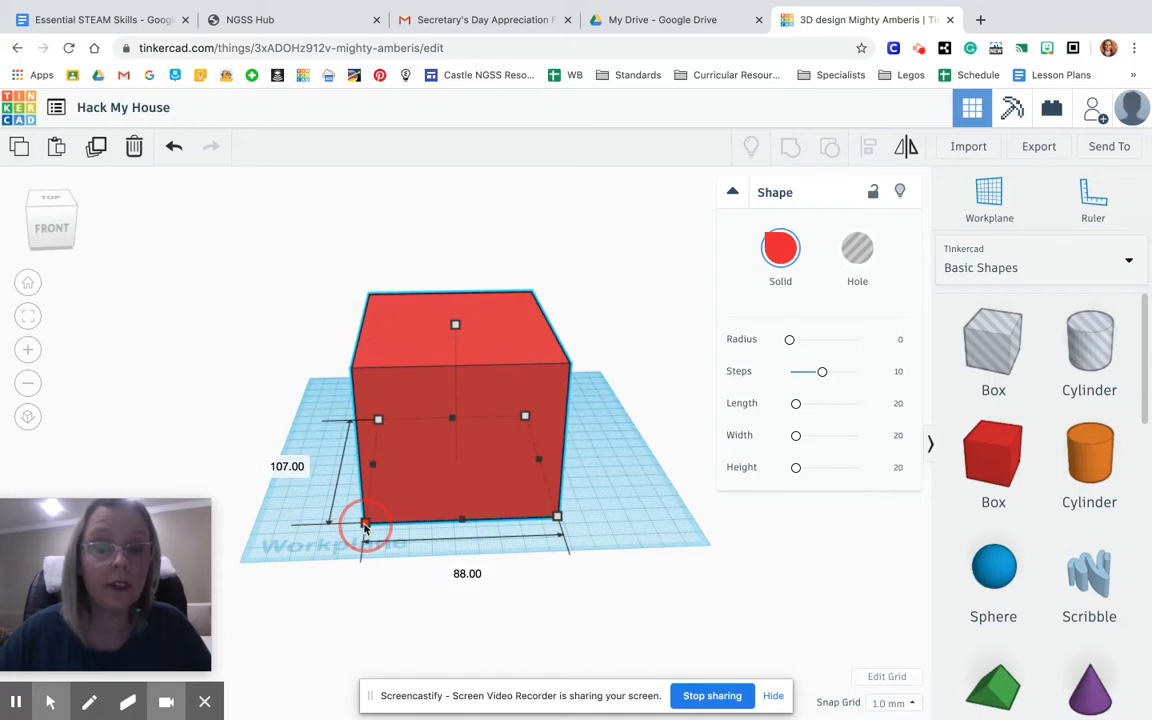
pyautogui.click(286, 466)
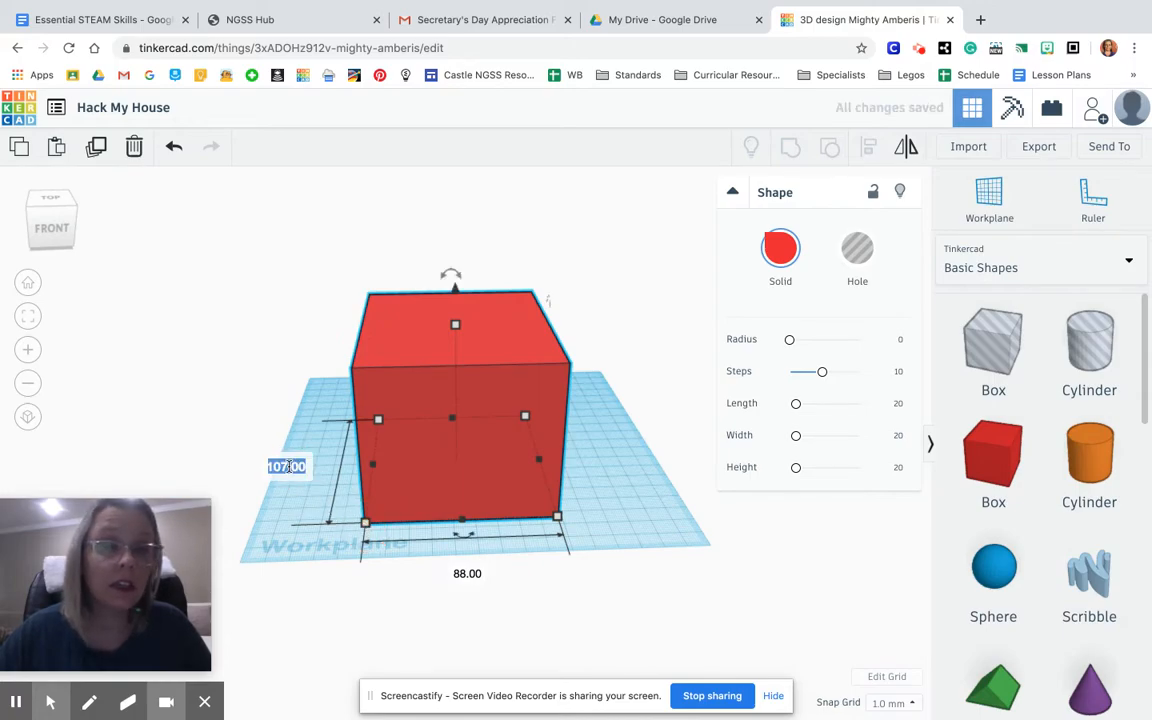
pyautogui.click(173, 150)
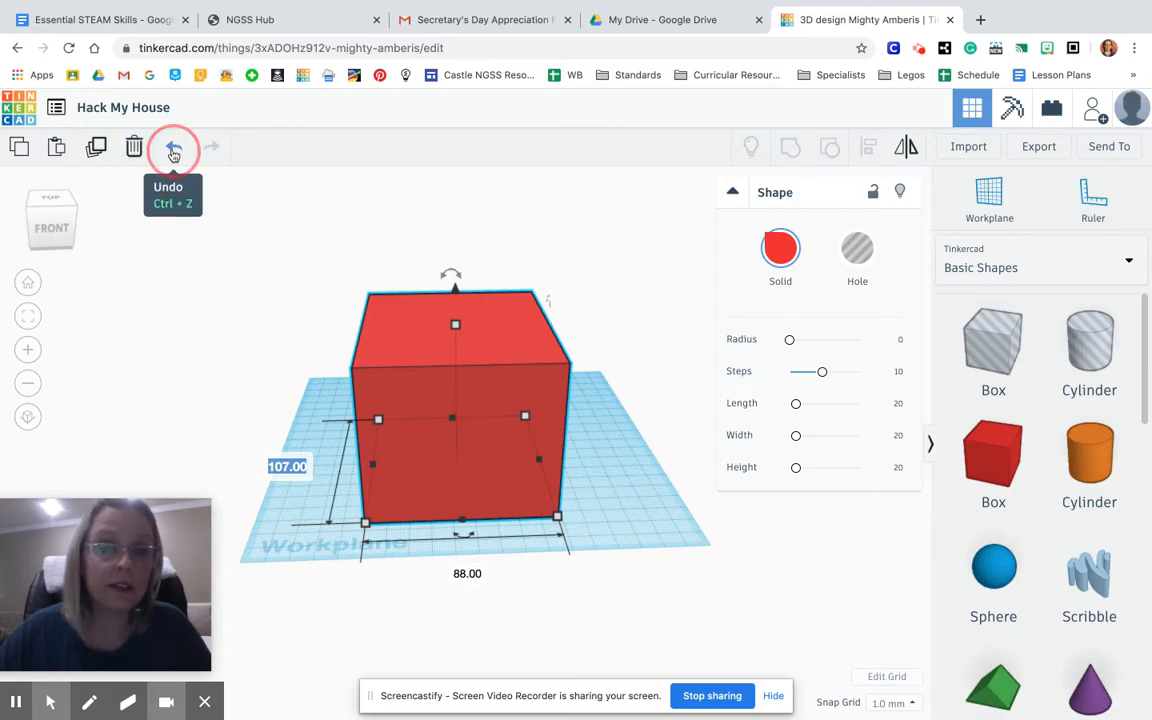
# Raise the red box's height to about 77 mm and set it back to 75 mm.
pyautogui.moveTo(397, 487)
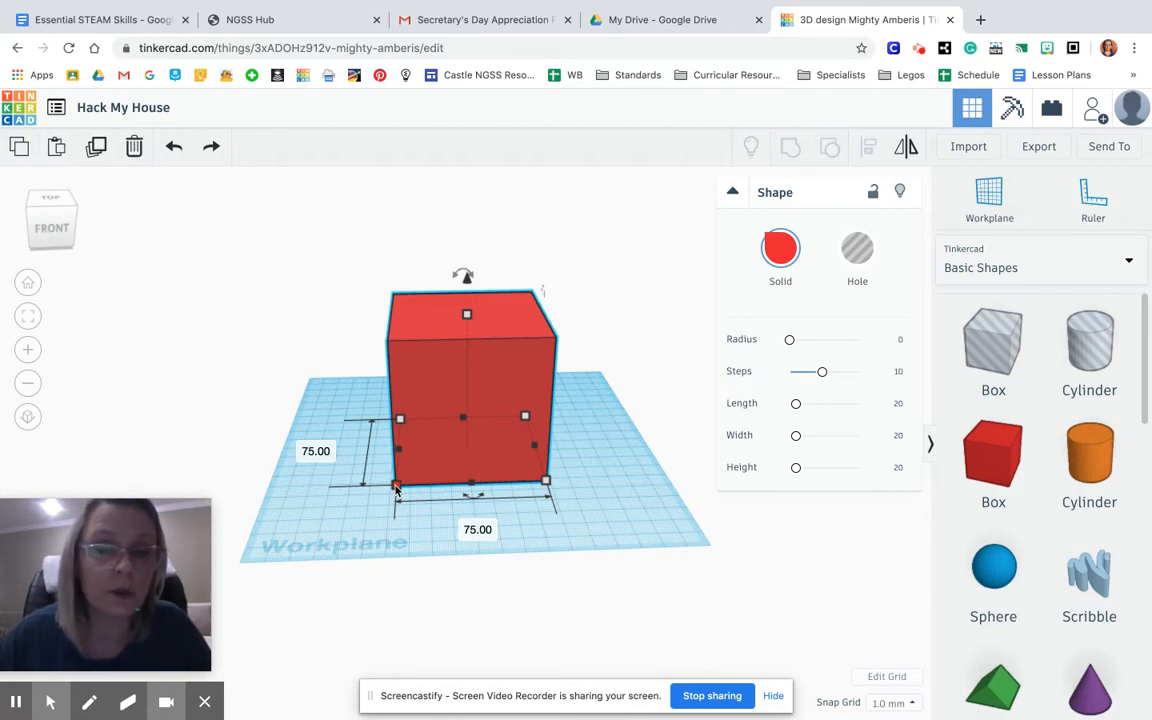
pyautogui.moveTo(468, 316)
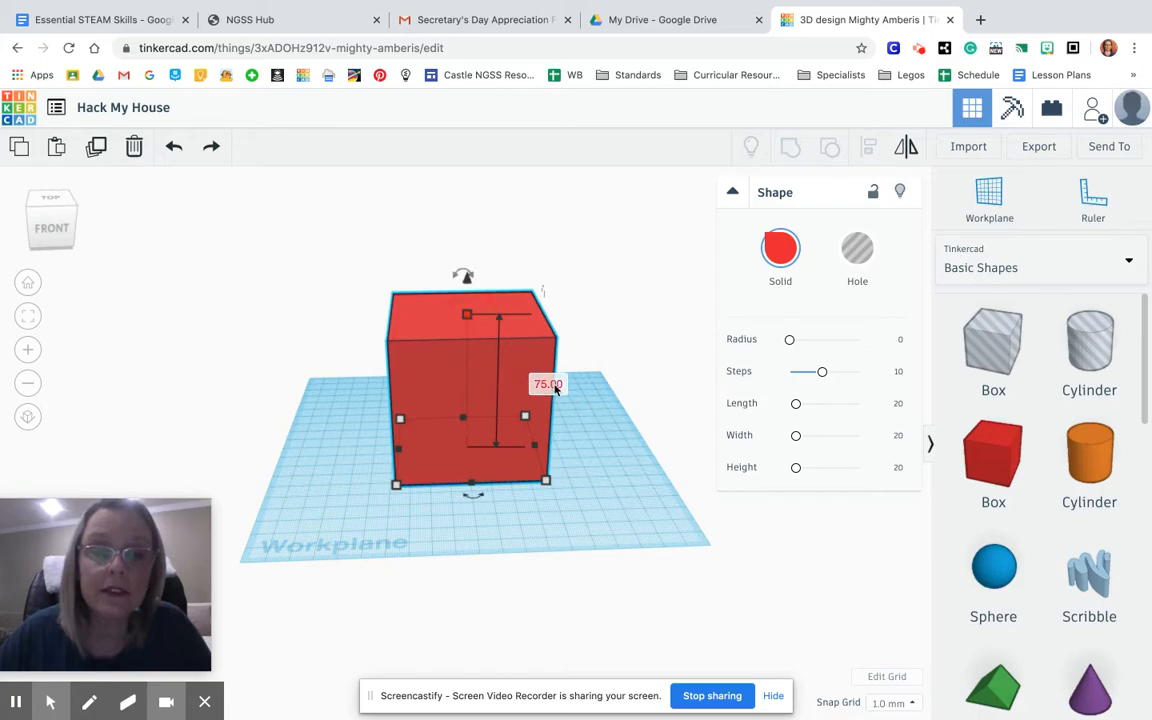
pyautogui.moveTo(468, 318); pyautogui.dragTo(491, 311)
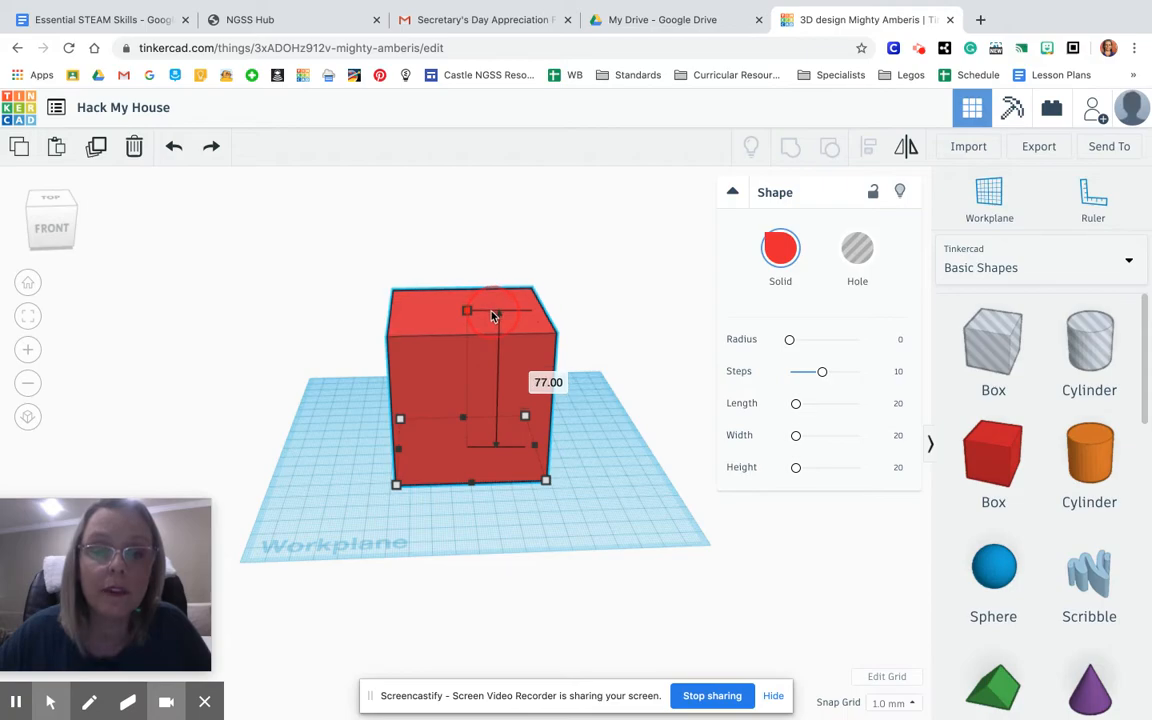
pyautogui.click(546, 382)
pyautogui.press('BackSpace')
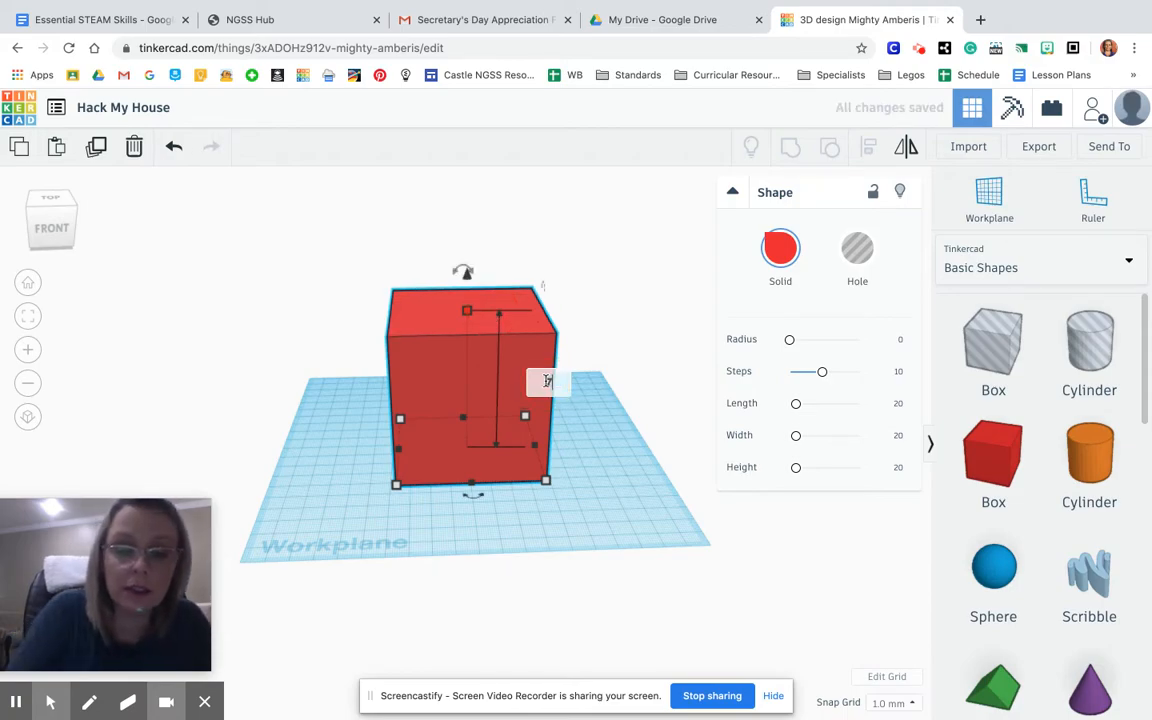
pyautogui.write('75')
pyautogui.press('Return')
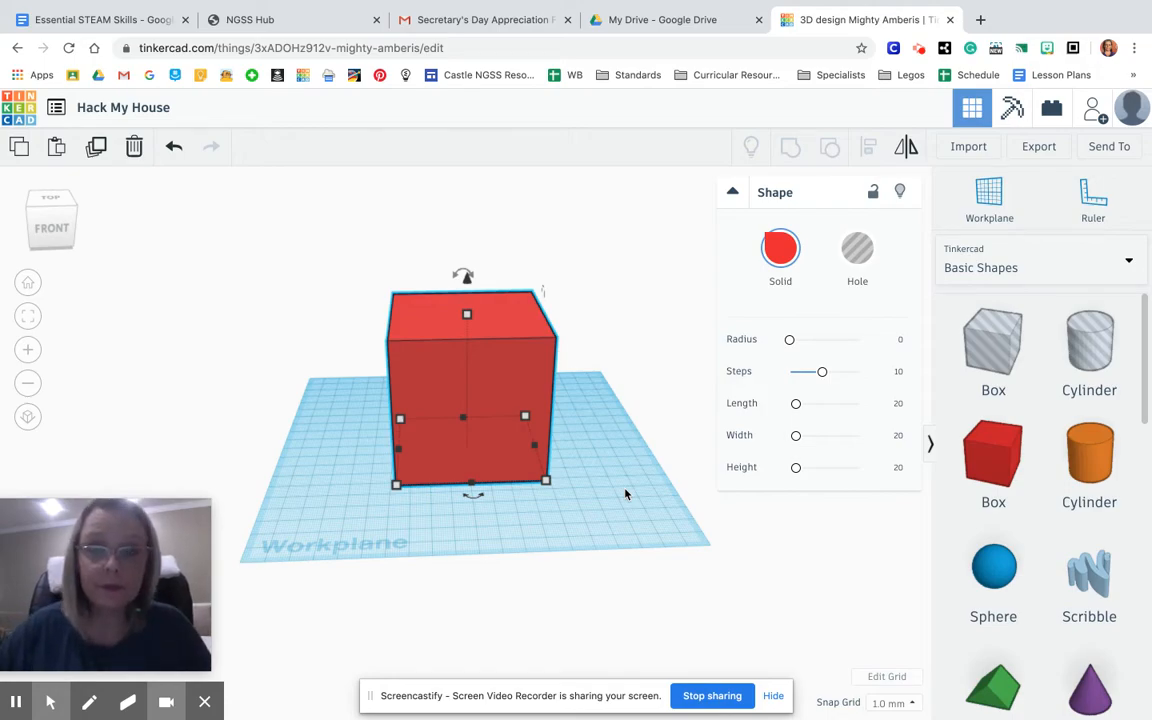
# Add a green Roof shape to the workplane in front of the red box, near its right corner.
pyautogui.scroll(2, 625, 491)
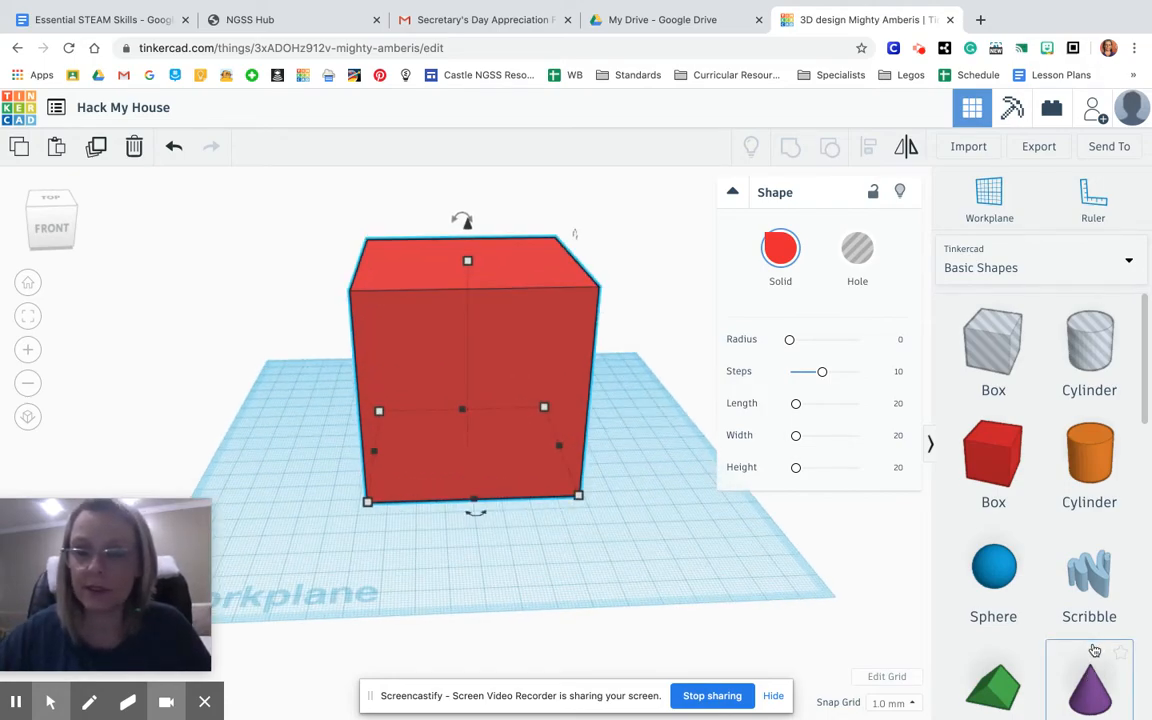
pyautogui.scroll(-3, 1095, 650)
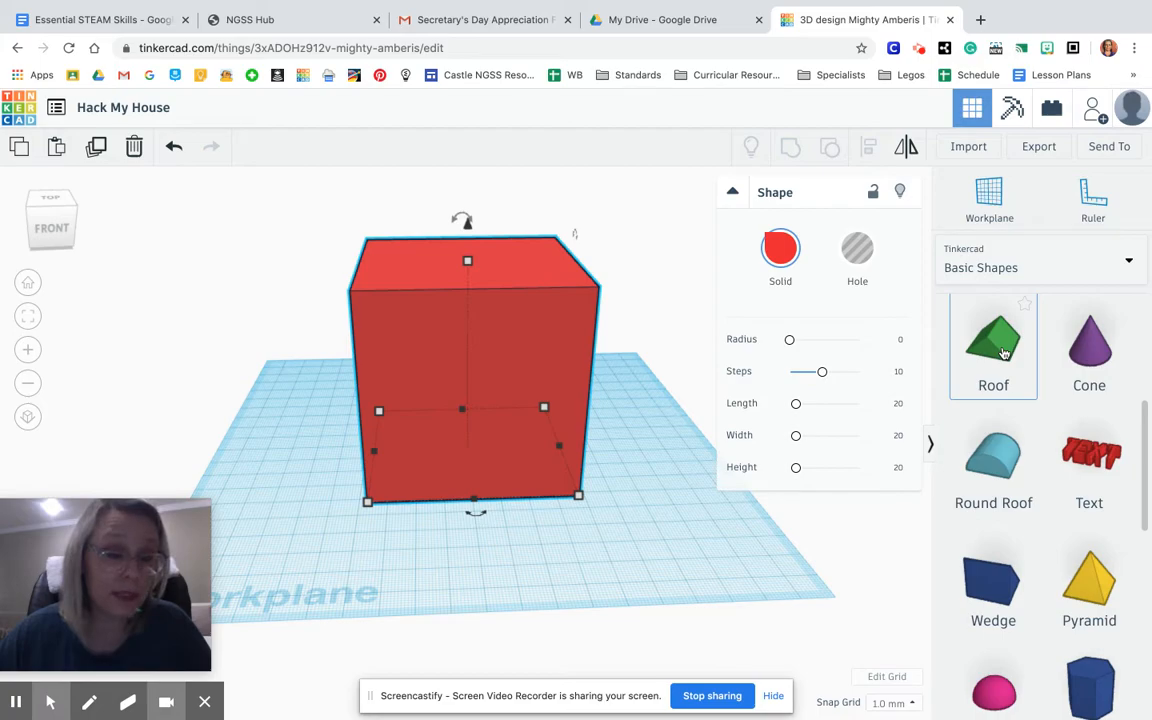
pyautogui.moveTo(1004, 353); pyautogui.dragTo(636, 532)
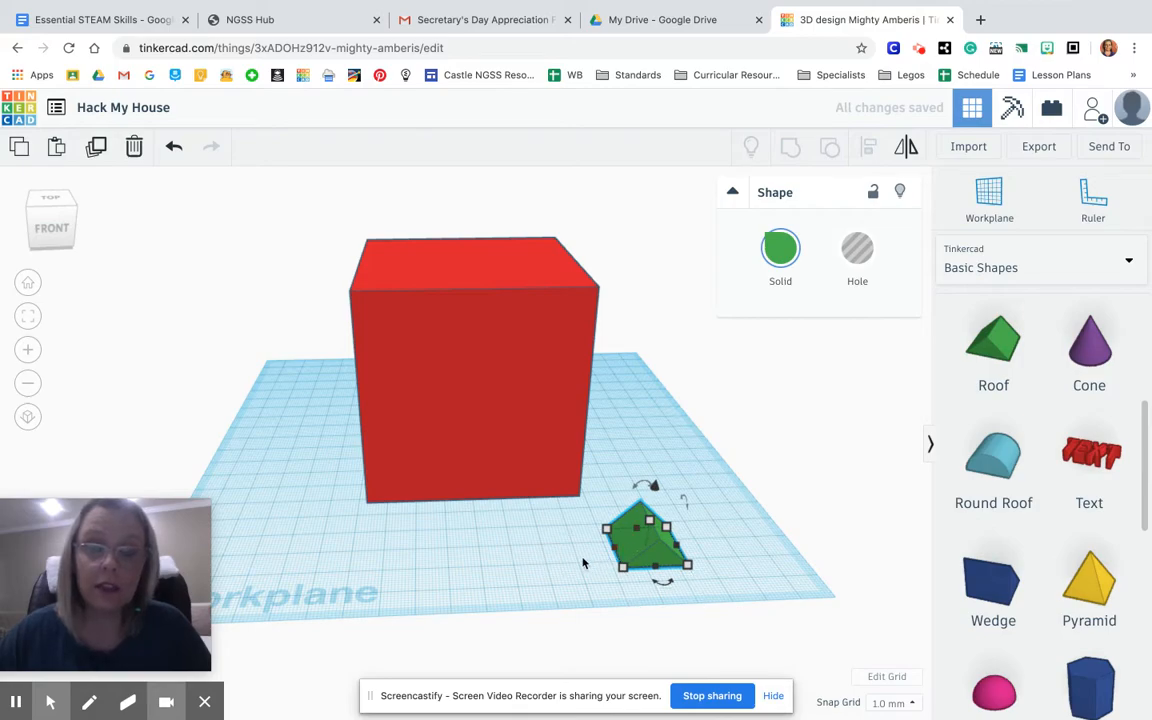
pyautogui.moveTo(720, 535); pyautogui.dragTo(661, 525, button='right')
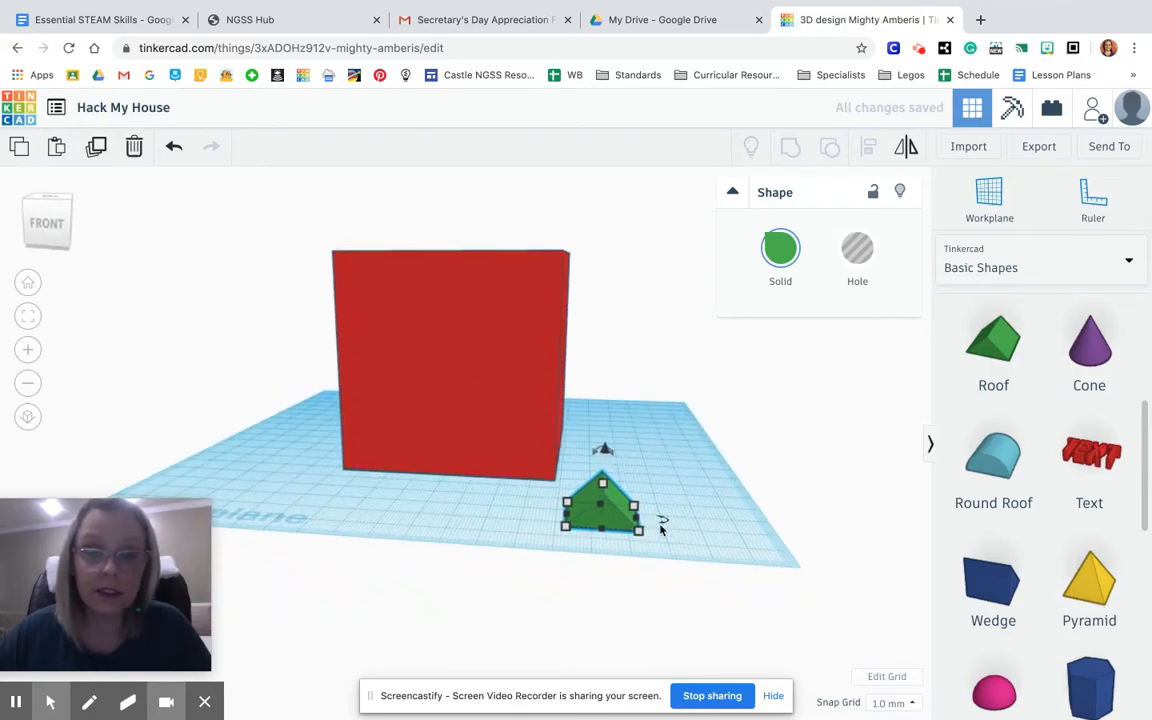
pyautogui.click(603, 488)
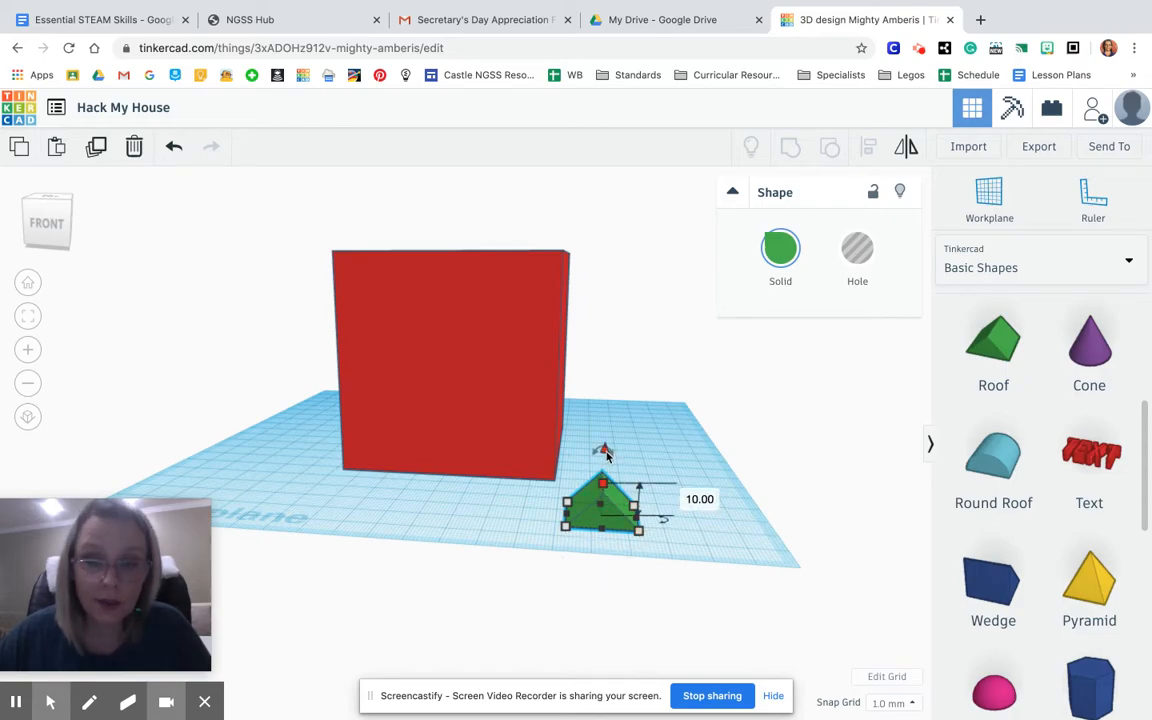
pyautogui.click(508, 422)
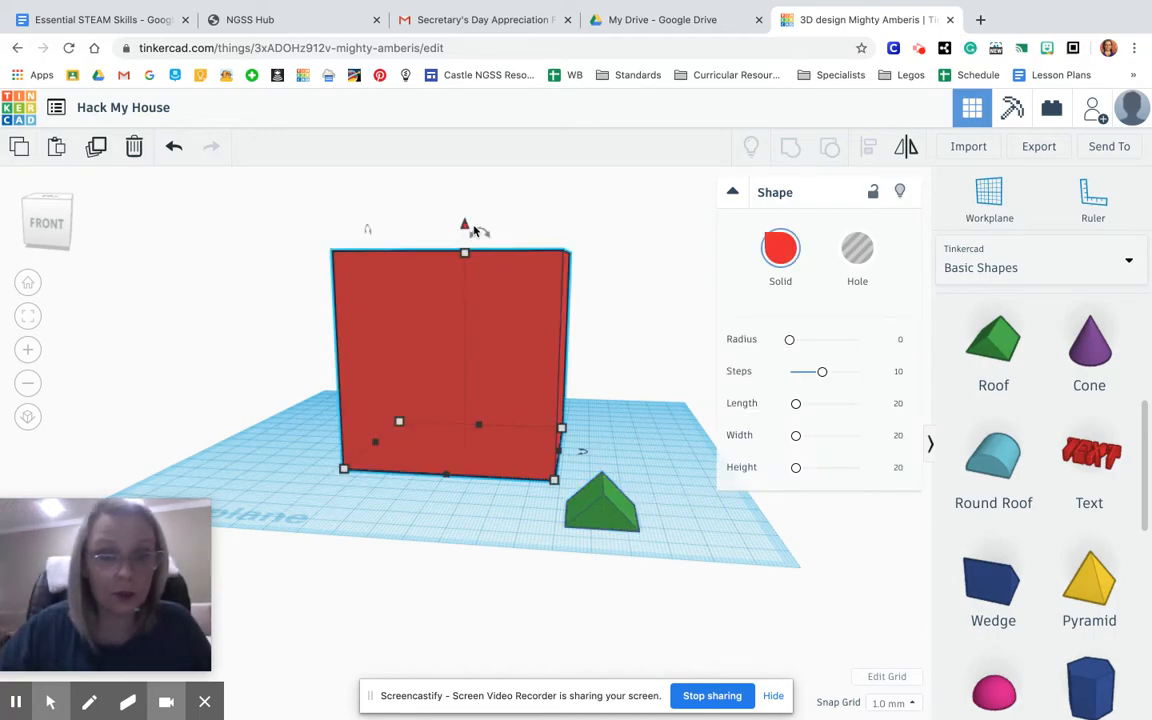
pyautogui.click(612, 520)
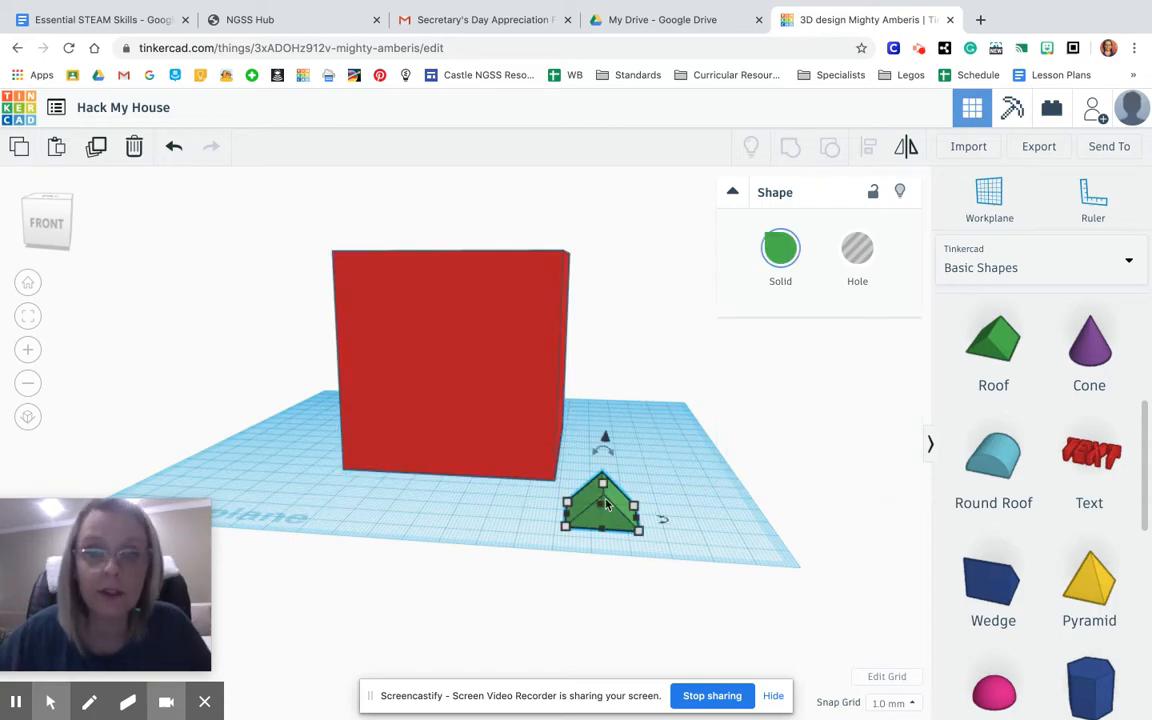
# Lift the green roof and place it over the red box's top face, and delete that roof.
pyautogui.moveTo(604, 441); pyautogui.dragTo(633, 330)
pyautogui.moveTo(640, 277); pyautogui.dragTo(640, 148)
pyautogui.moveTo(590, 368); pyautogui.dragTo(720, 410, button='right')
pyautogui.moveTo(720, 410); pyautogui.dragTo(502, 370)
pyautogui.moveTo(502, 370); pyautogui.dragTo(414, 437, button='right')
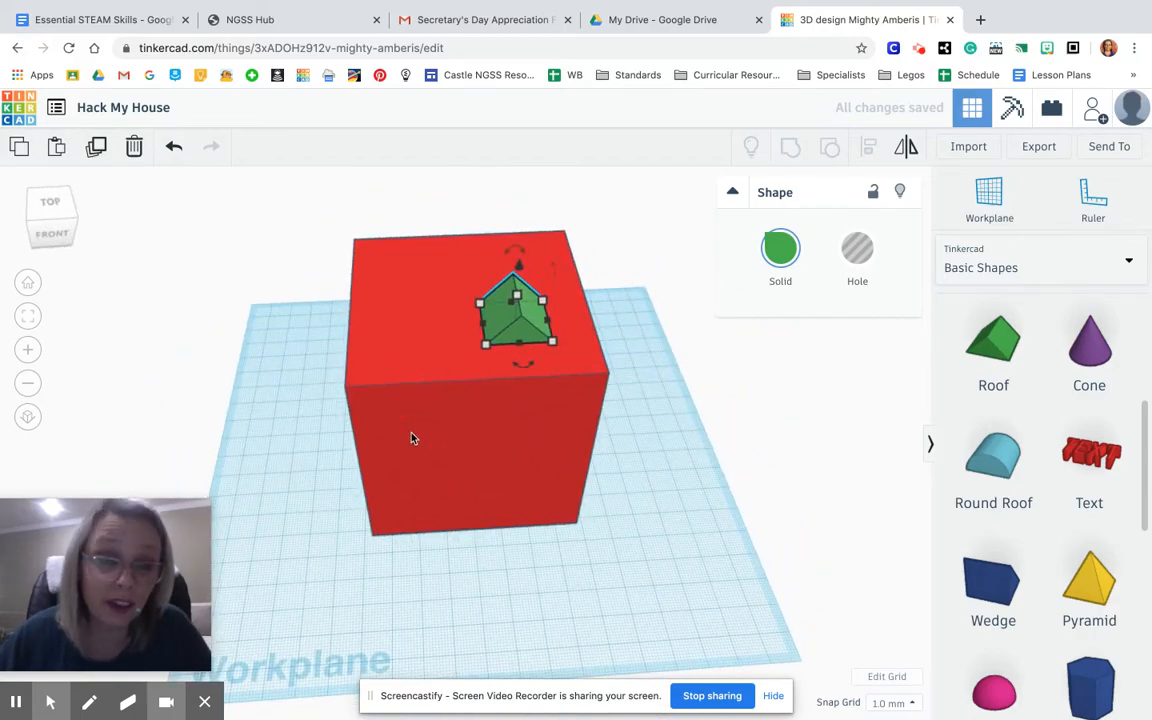
pyautogui.moveTo(416, 444); pyautogui.dragTo(524, 436, button='right')
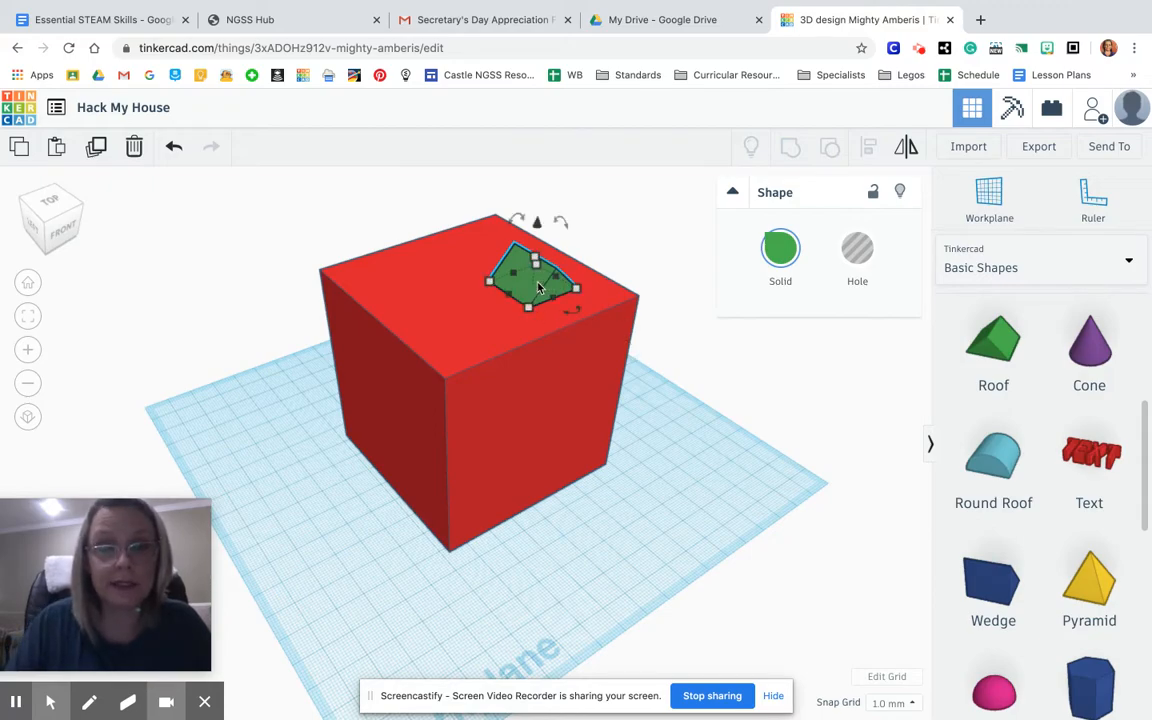
pyautogui.press('Delete')
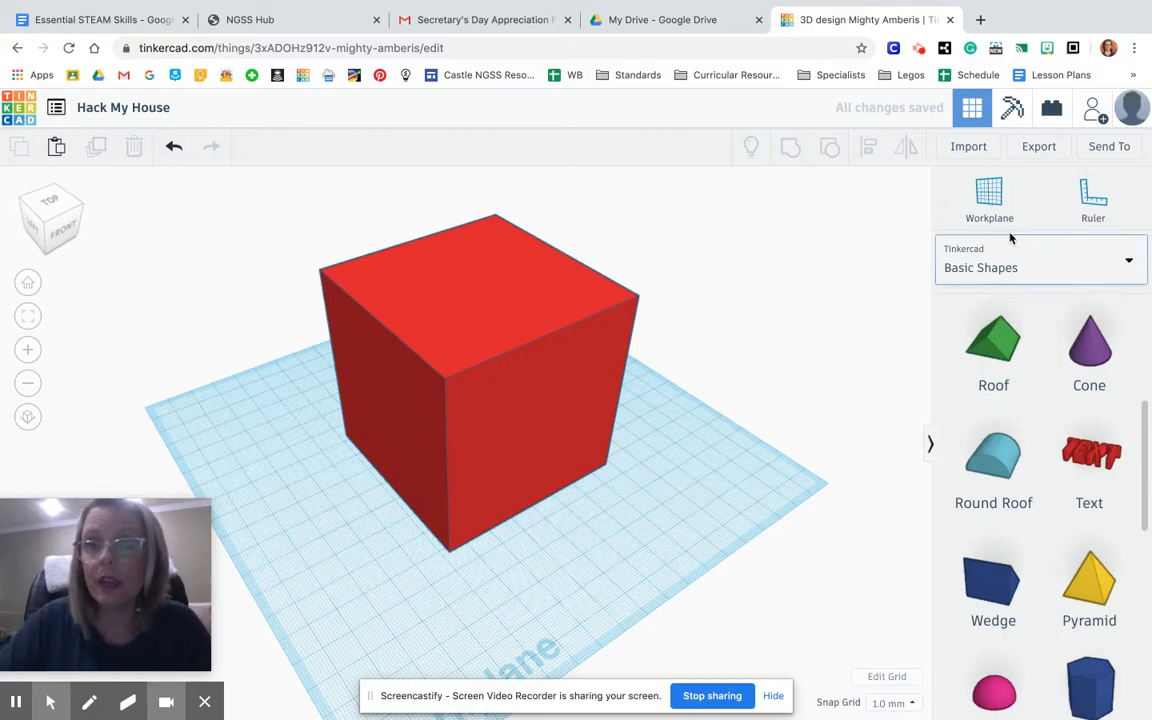
# Set a temporary workplane on the red box's top face and add a green Roof shape there.
pyautogui.click(993, 206)
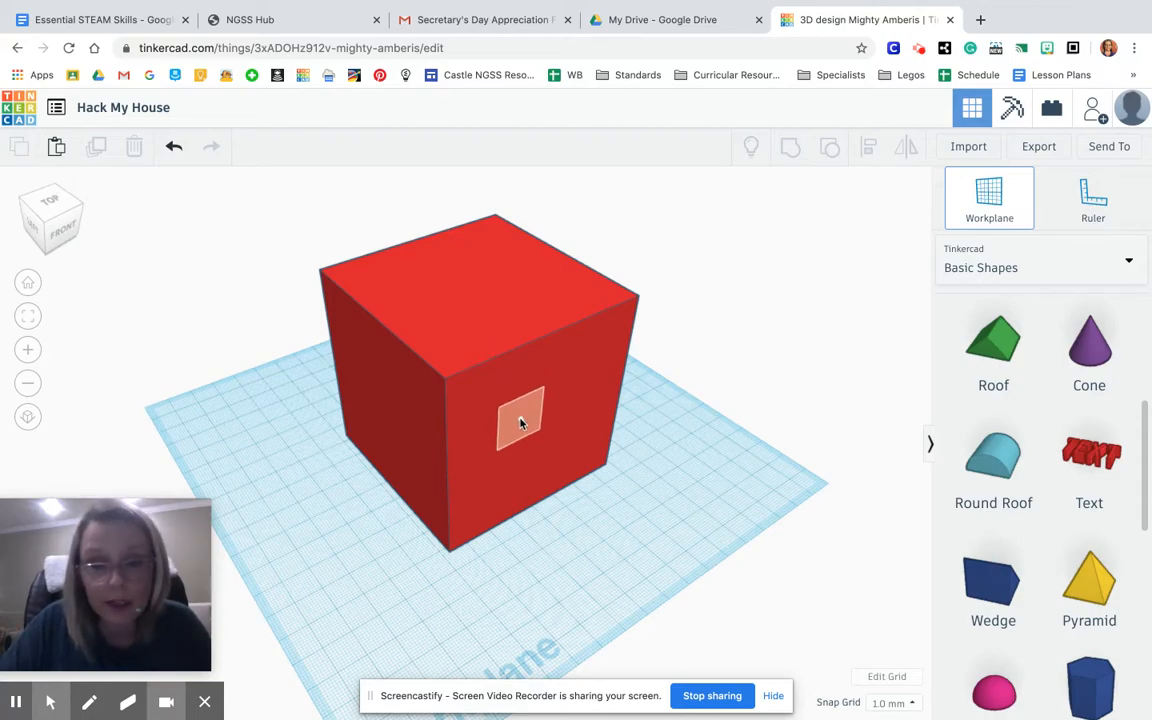
pyautogui.click(475, 295)
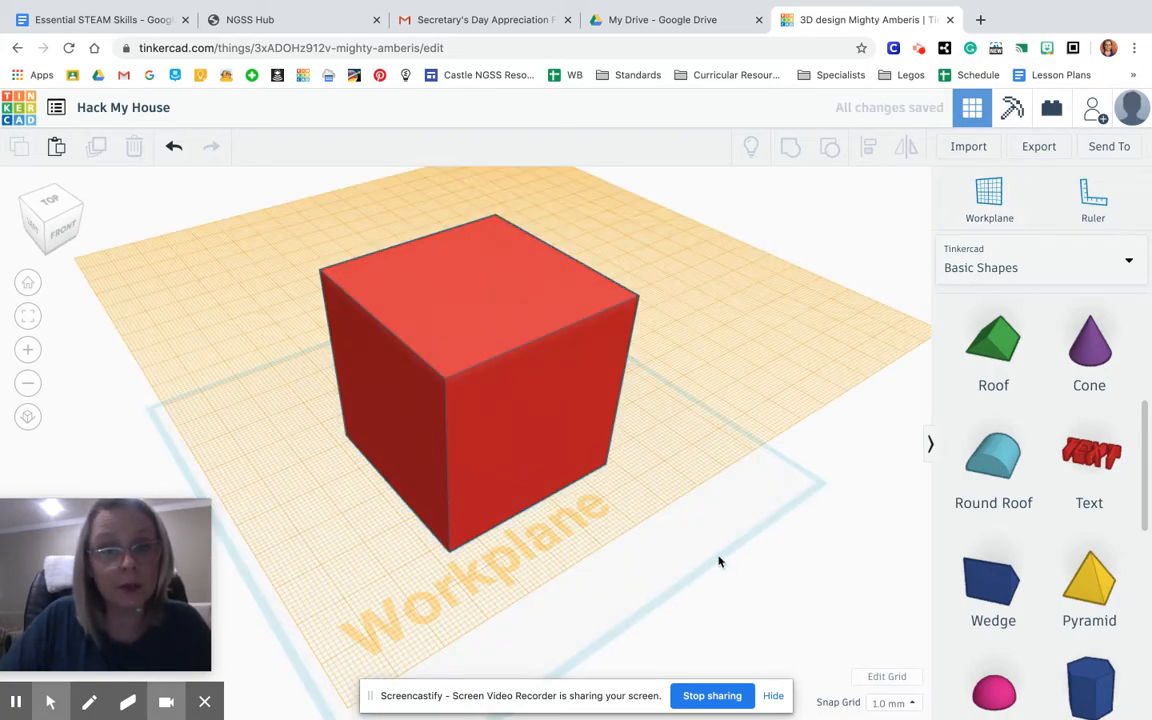
pyautogui.moveTo(717, 562); pyautogui.dragTo(690, 540, button='right')
pyautogui.moveTo(993, 345); pyautogui.dragTo(465, 273)
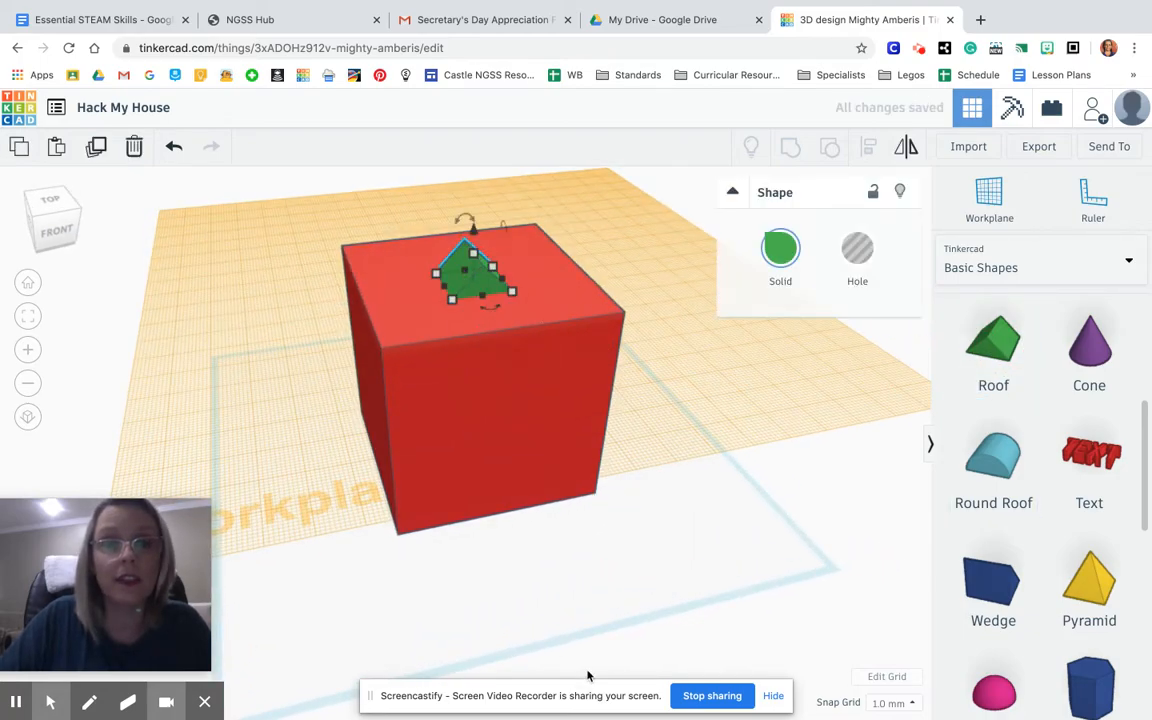
# Restore the workplane to its original position beneath the red box.
pyautogui.moveTo(586, 597); pyautogui.dragTo(565, 612, button='right')
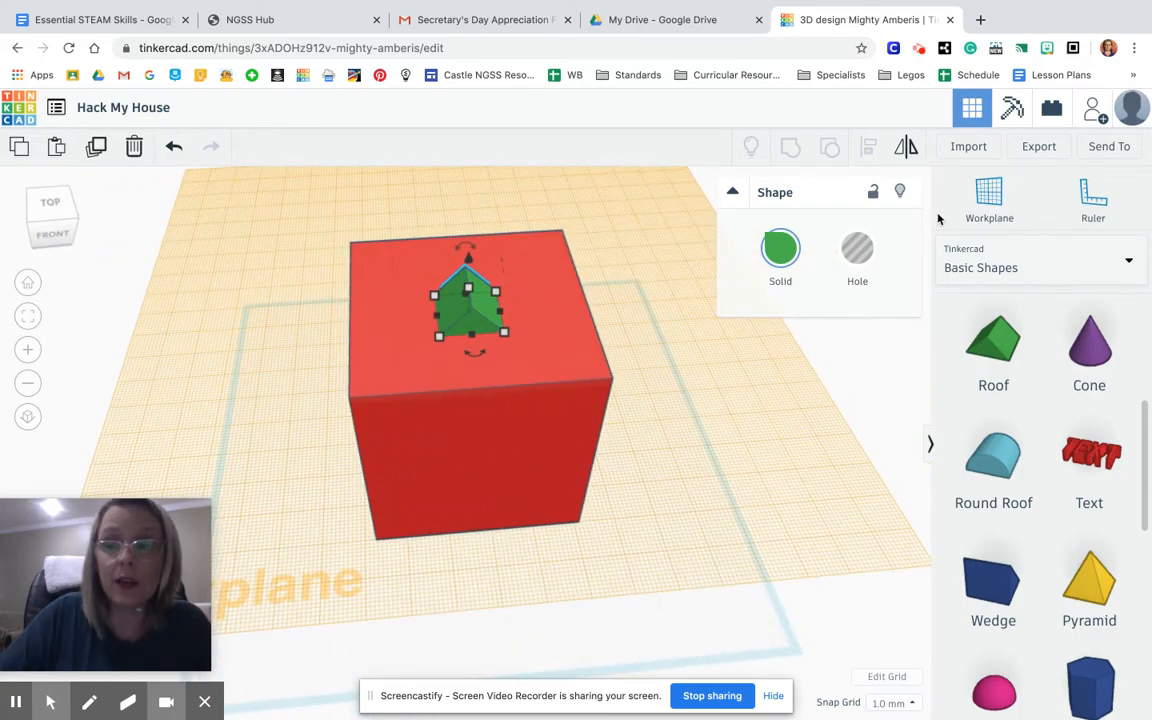
pyautogui.click(990, 199)
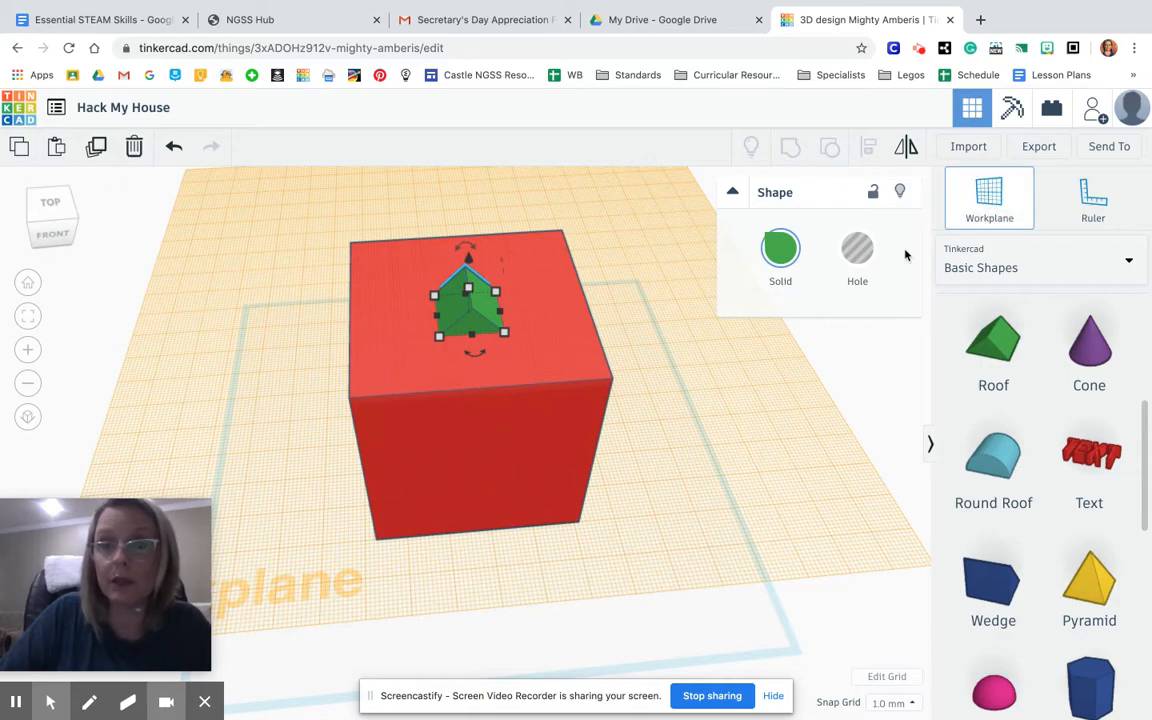
pyautogui.click(717, 467)
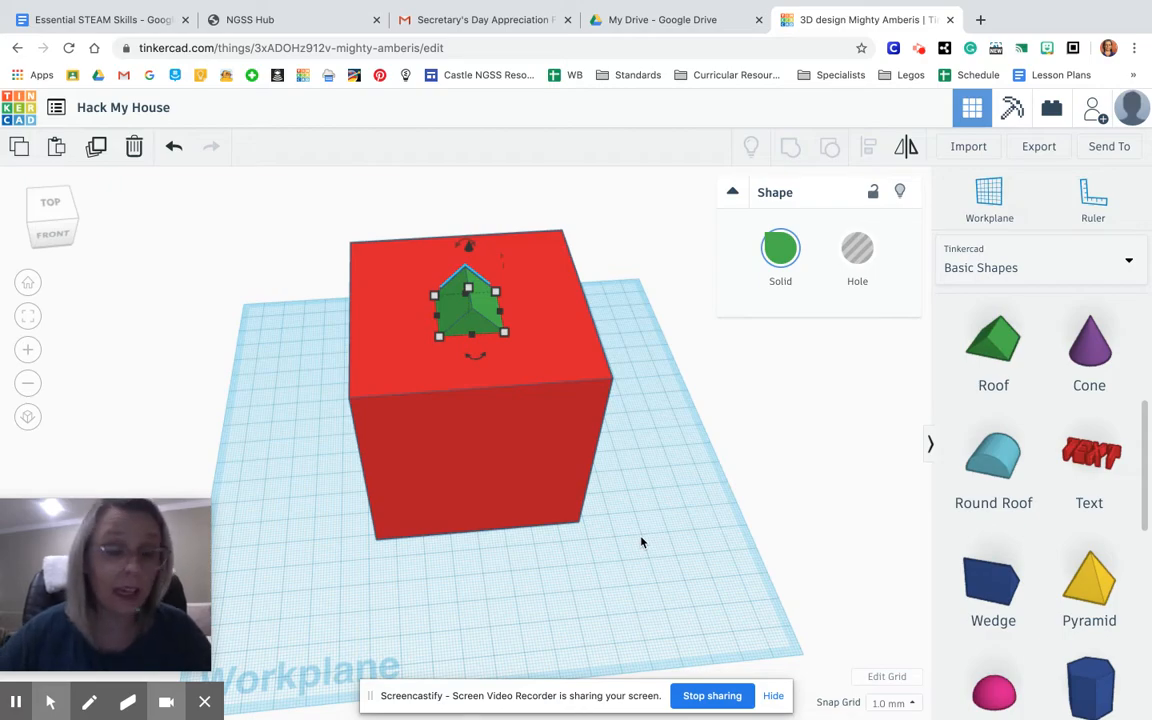
# Enlarge the green roof from its front corner so it reaches the front edge of the box's top face.
pyautogui.moveTo(510, 336); pyautogui.dragTo(548, 387)
pyautogui.moveTo(329, 478); pyautogui.dragTo(509, 484, button='right')
pyautogui.scroll(-2, 504, 480)
pyautogui.scroll(5, 504, 480)
pyautogui.moveTo(647, 308)
pyautogui.mouseDown()
pyautogui.moveTo(658, 318)
pyautogui.moveTo(653, 310)
pyautogui.mouseUp()
pyautogui.moveTo(700, 420); pyautogui.dragTo(510, 441, button='right')
pyautogui.scroll(3, 510, 441)
pyautogui.scroll(-3, 510, 441)
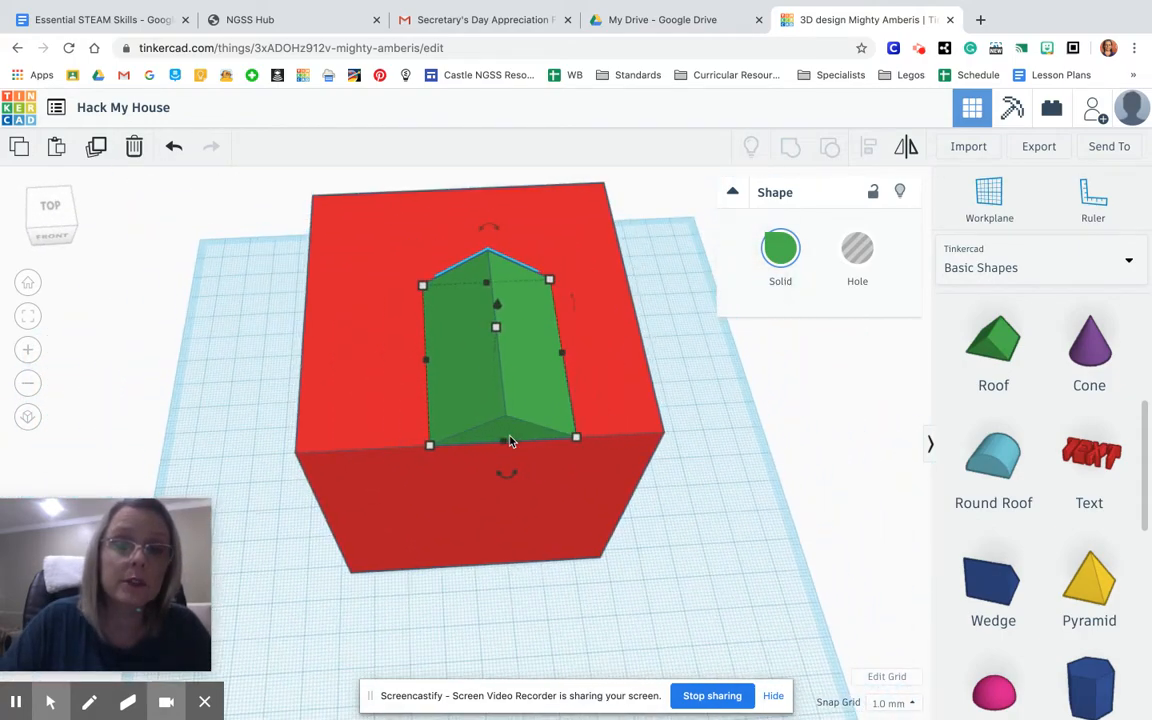
# Check the red box's base dimensions and set the green roof's length and width to 75 mm each.
pyautogui.click(29, 284)
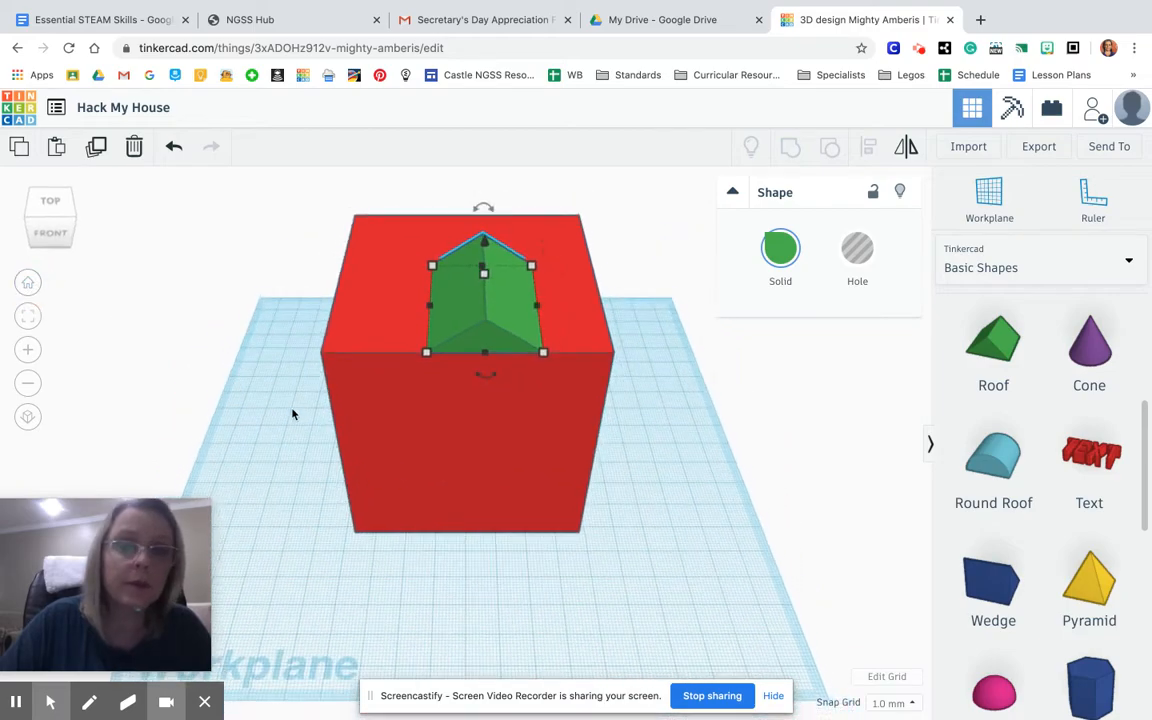
pyautogui.click(372, 347)
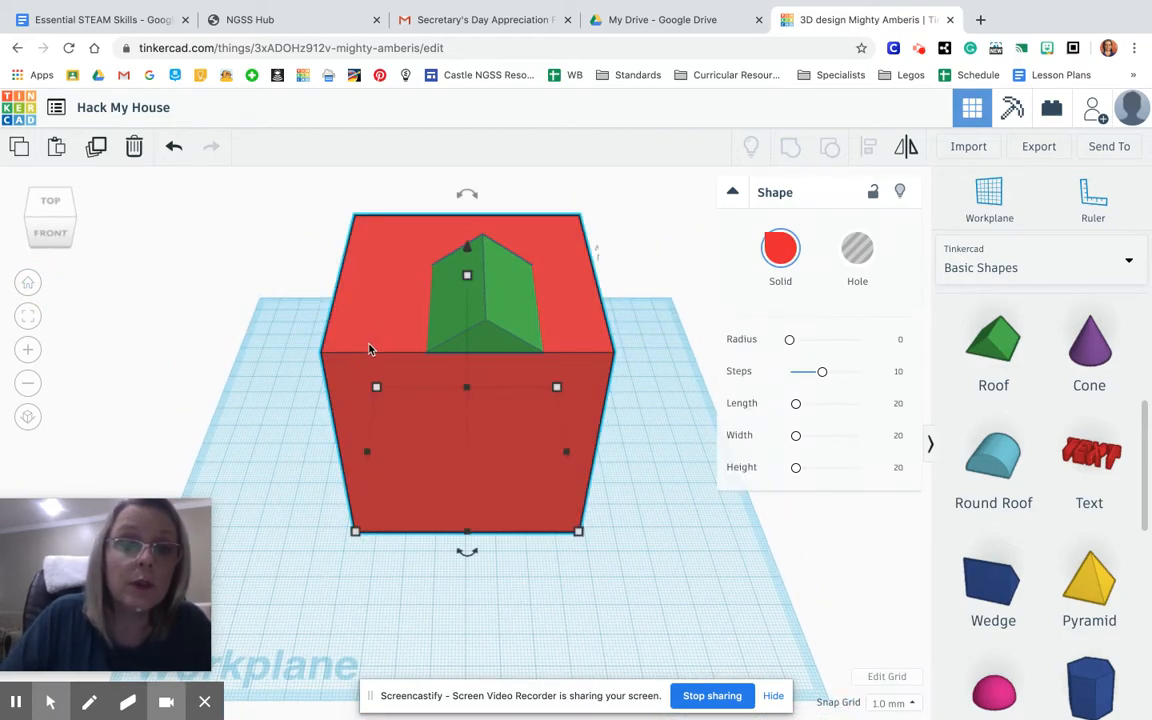
pyautogui.click(355, 533)
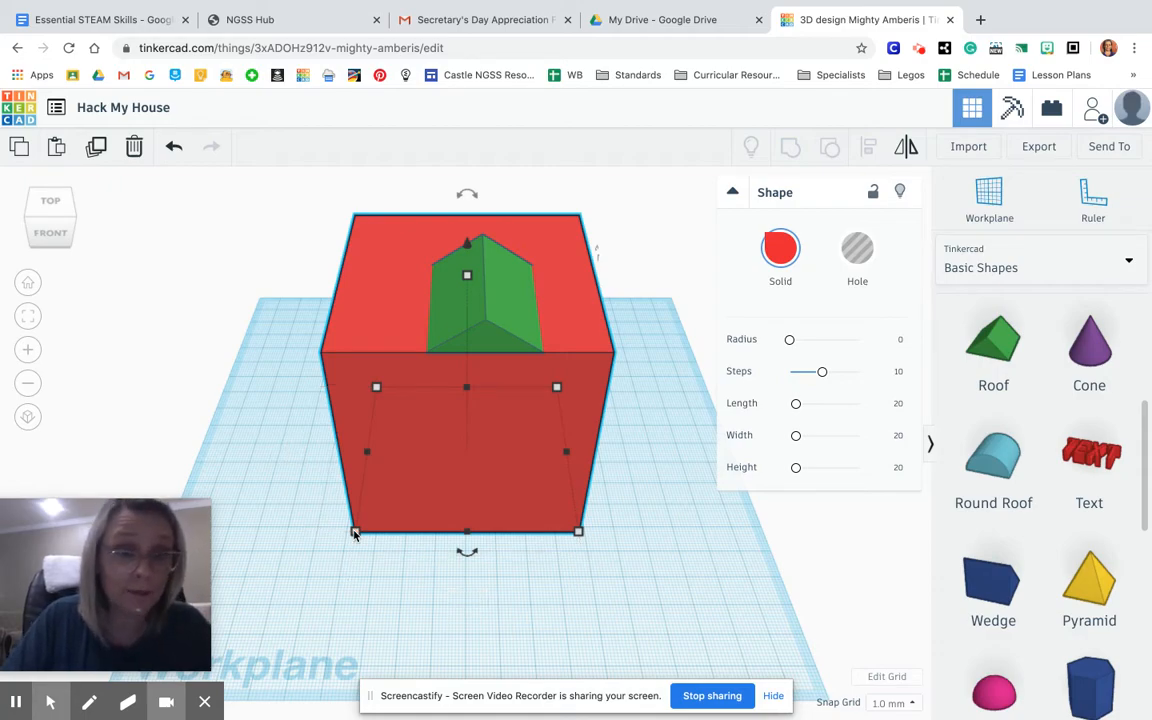
pyautogui.click(355, 533)
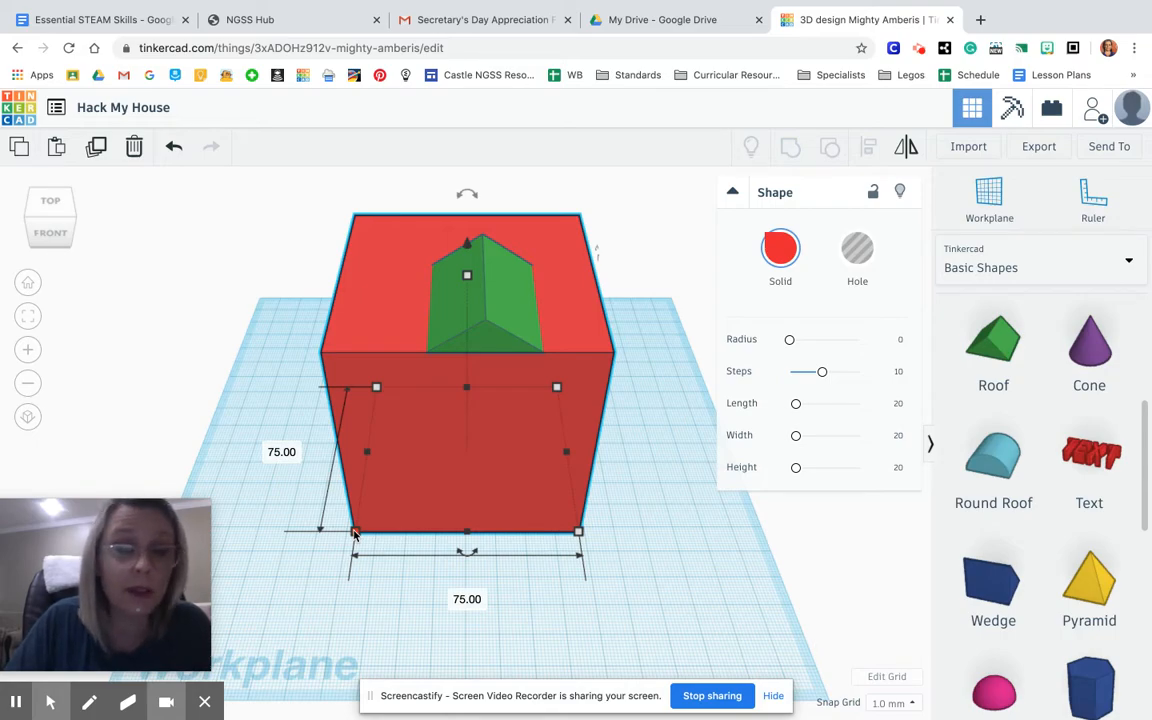
pyautogui.click(469, 338)
pyautogui.click(428, 353)
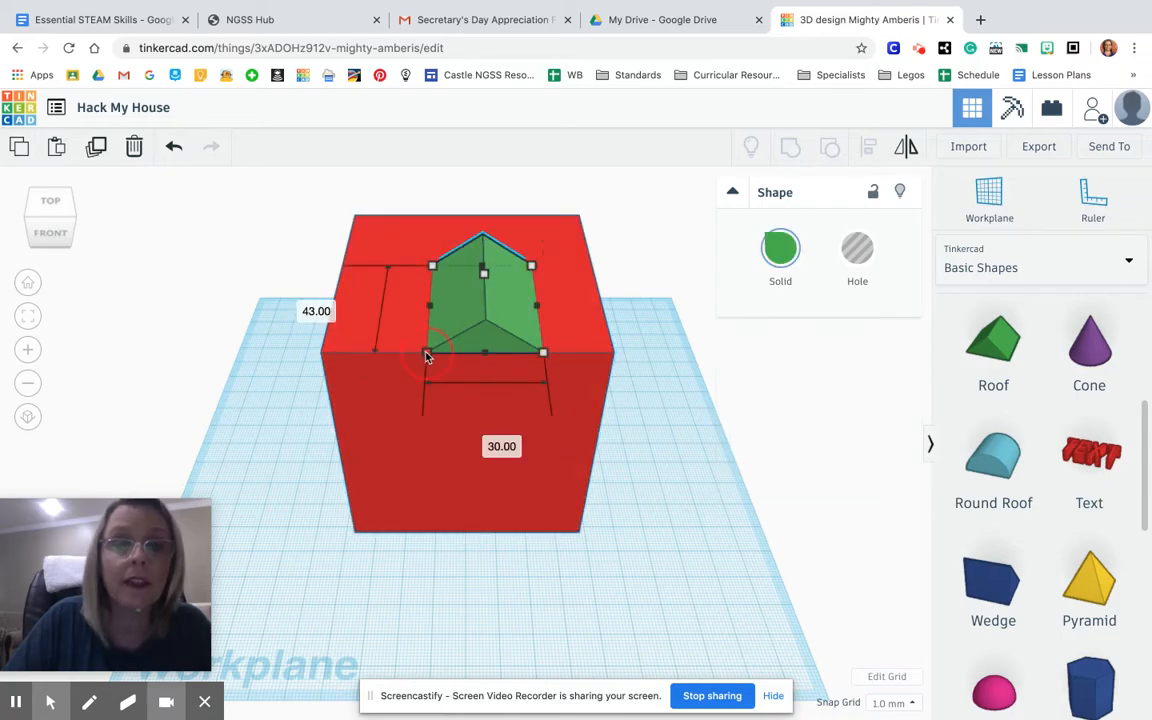
pyautogui.write('45')
pyautogui.press('Return')
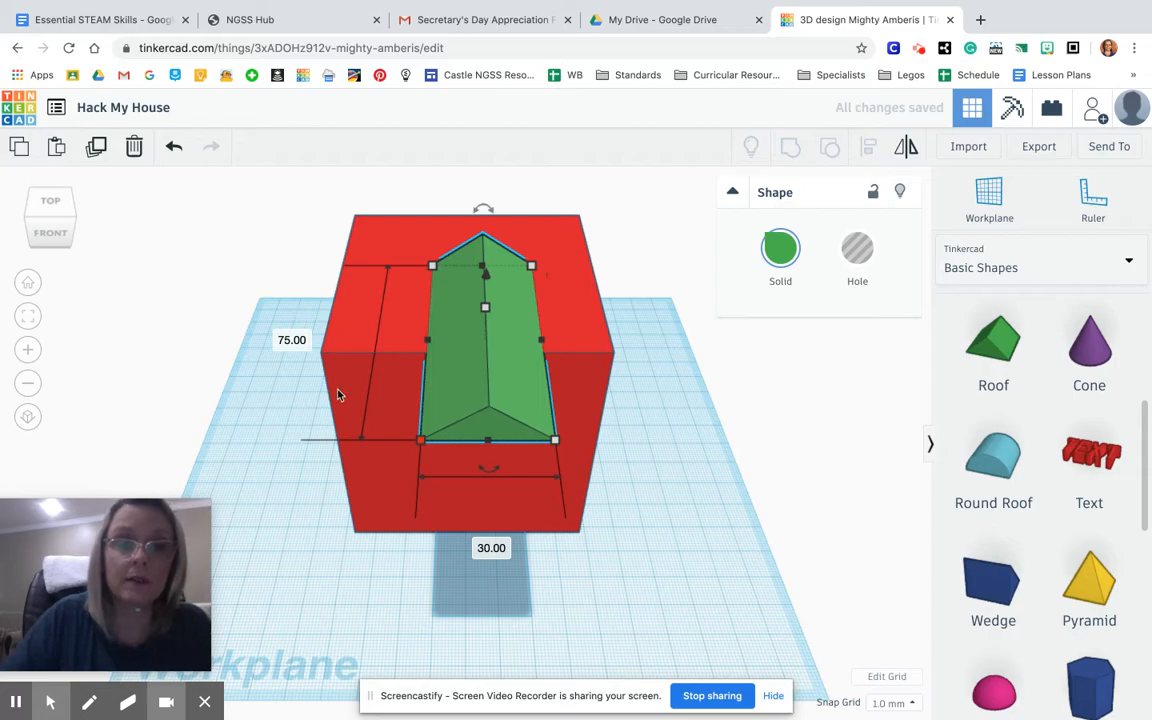
pyautogui.click(491, 549)
pyautogui.press('BackSpace')
pyautogui.write('75')
pyautogui.press('Return')
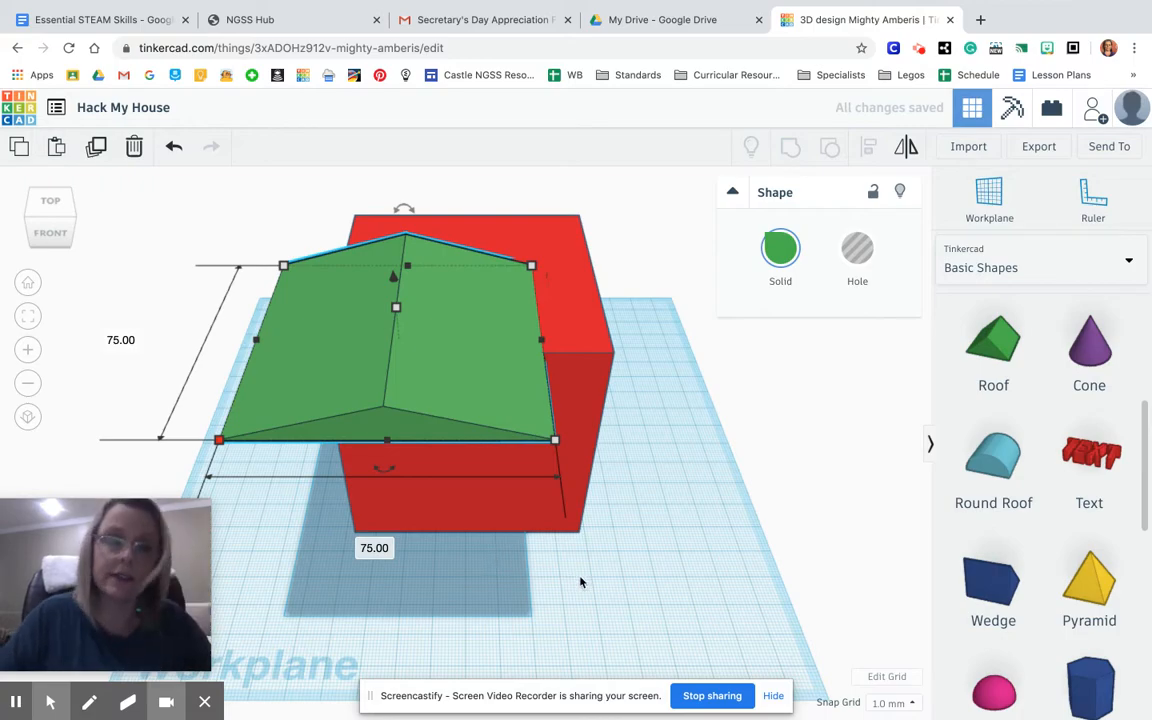
# Select the green roof and the red box together.
pyautogui.click(684, 587)
pyautogui.moveTo(684, 587)
pyautogui.mouseDown(button='right')
pyautogui.moveTo(699, 566)
pyautogui.moveTo(794, 542)
pyautogui.moveTo(746, 551)
pyautogui.moveTo(661, 537)
pyautogui.moveTo(617, 555)
pyautogui.moveTo(689, 576)
pyautogui.moveTo(681, 553)
pyautogui.moveTo(676, 566)
pyautogui.mouseUp(button='right')
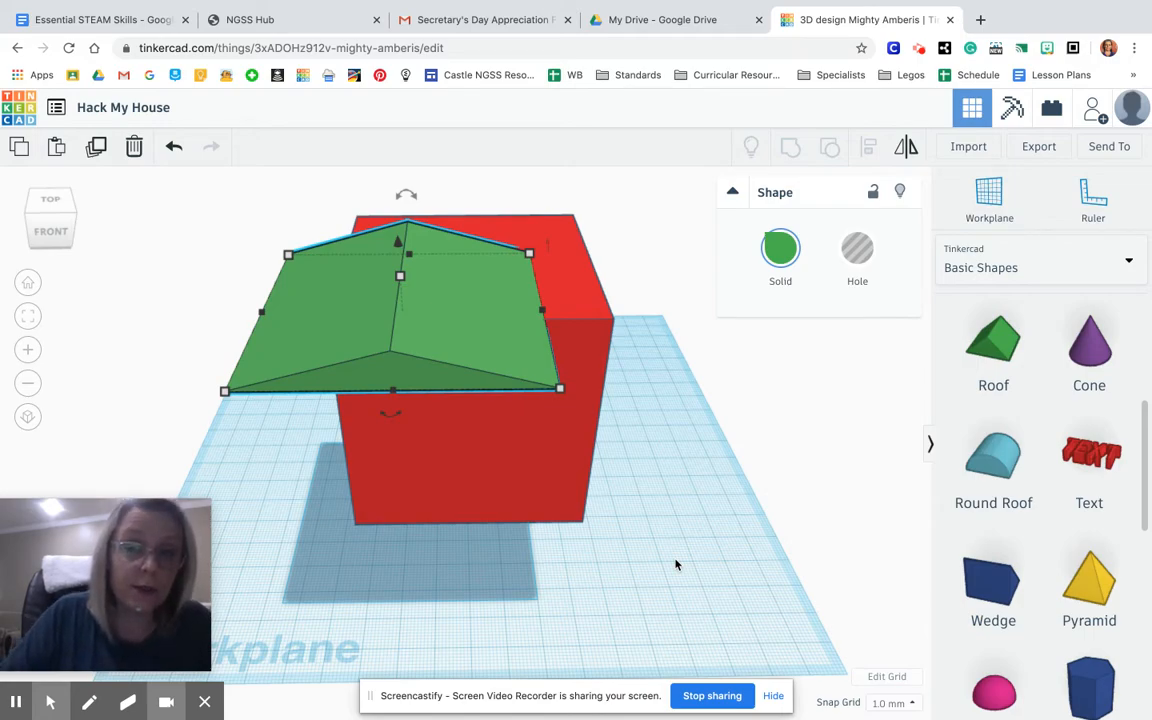
pyautogui.click(675, 565)
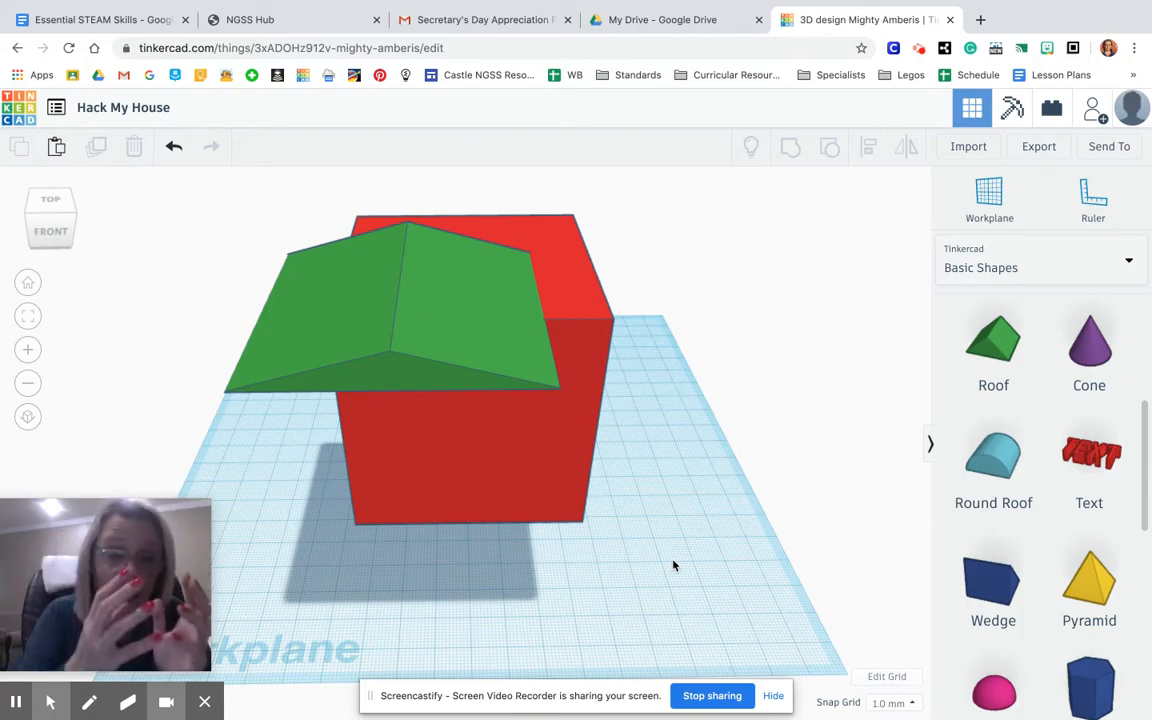
pyautogui.moveTo(228, 215); pyautogui.dragTo(648, 470)
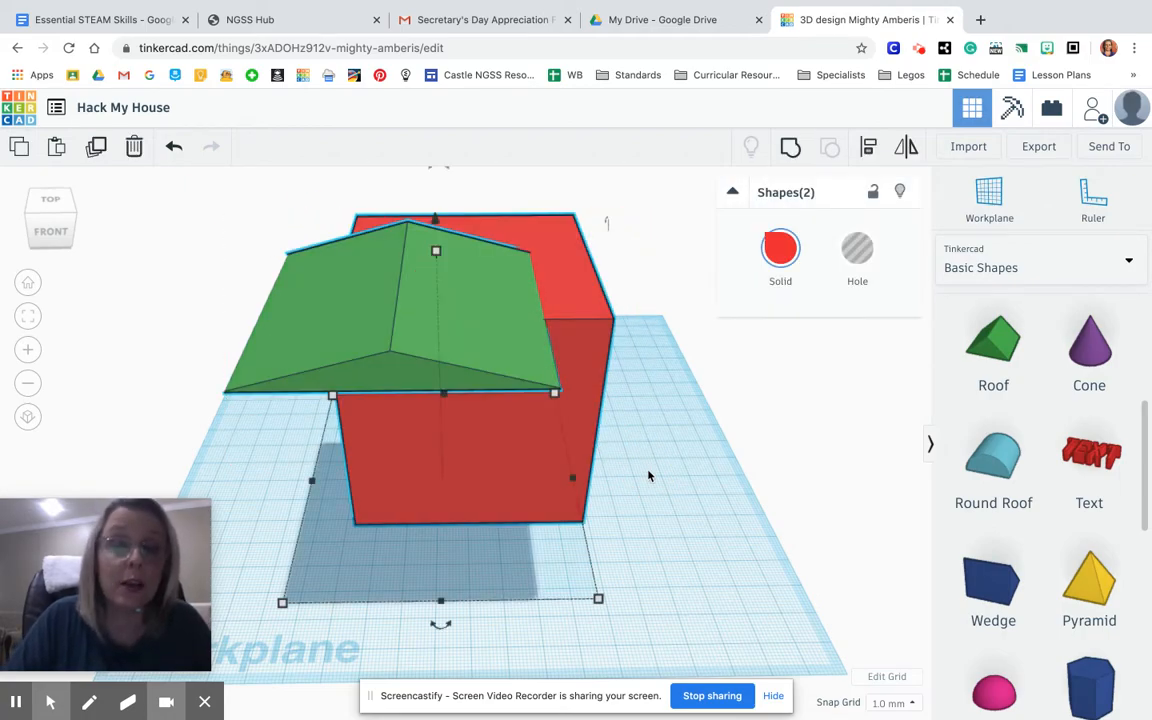
pyautogui.moveTo(648, 476); pyautogui.dragTo(643, 449, button='right')
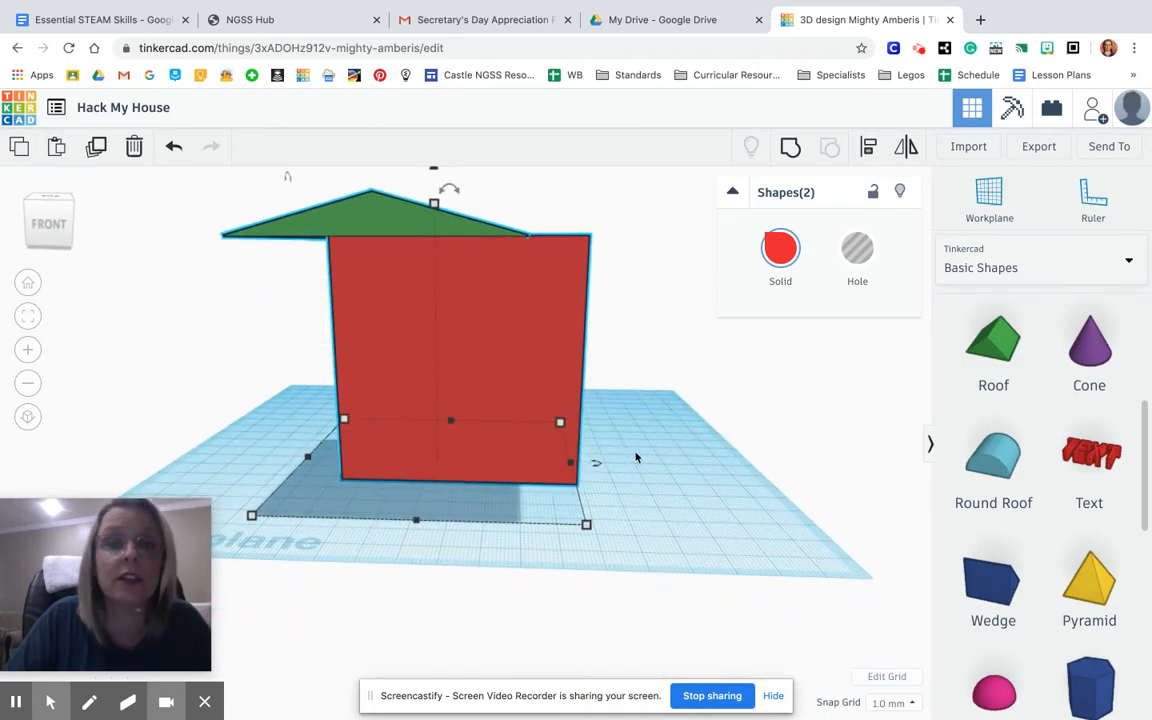
pyautogui.moveTo(180, 390); pyautogui.dragTo(298, 391, button='right')
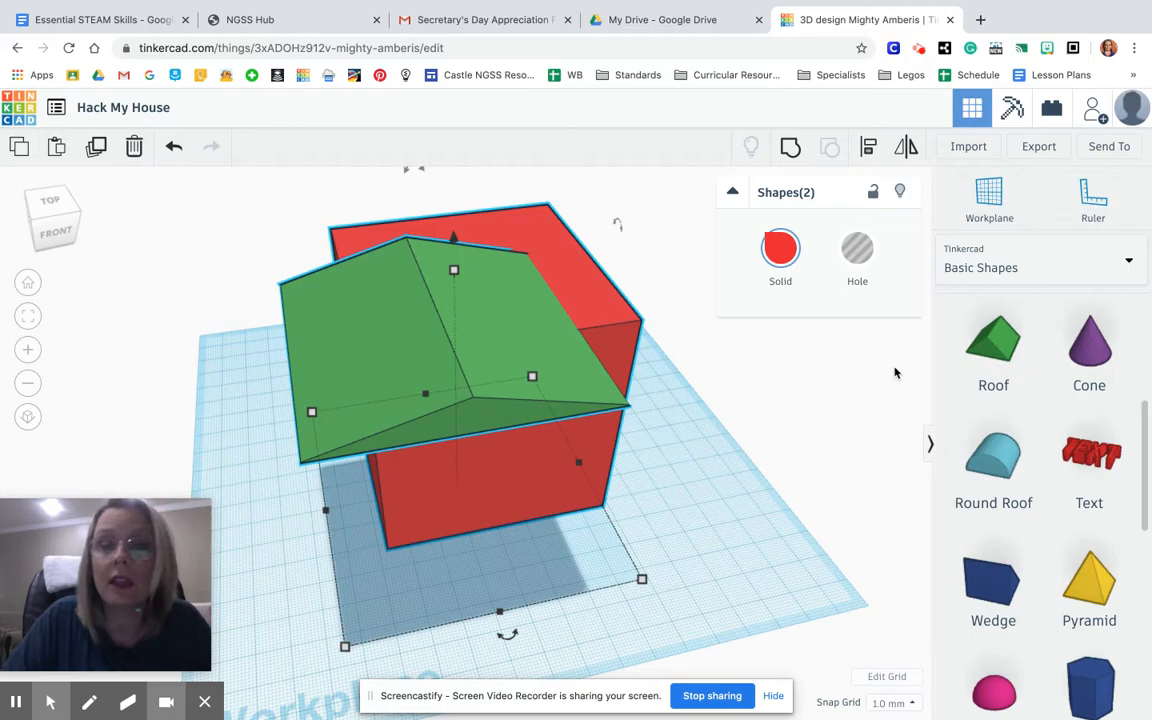
# Try aligning the roof and box vertically by their middles and by their tops, and undo both alignments.
pyautogui.click(868, 148)
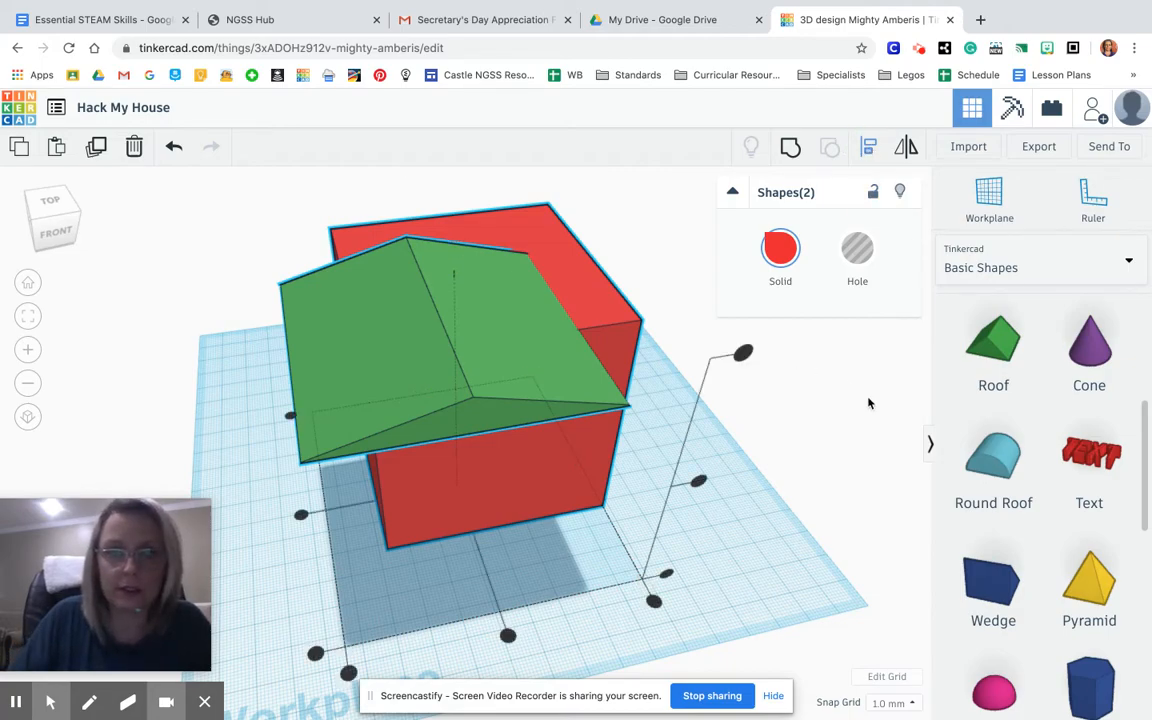
pyautogui.moveTo(830, 404); pyautogui.dragTo(803, 374, button='right')
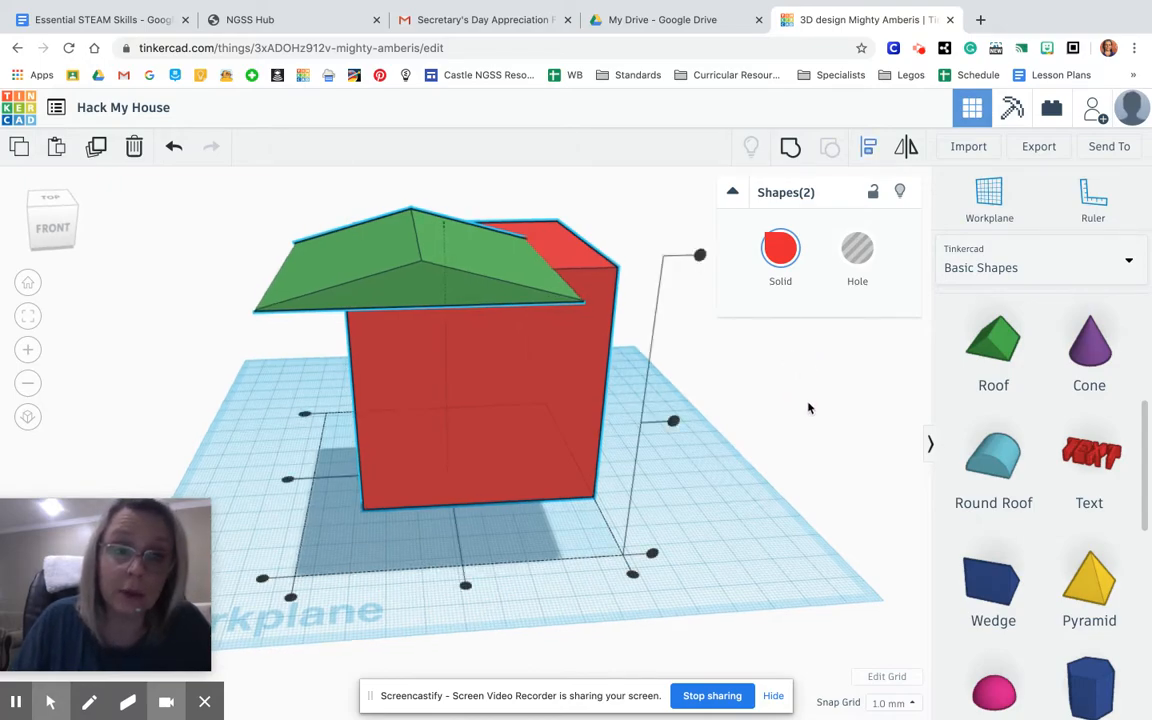
pyautogui.click(673, 423)
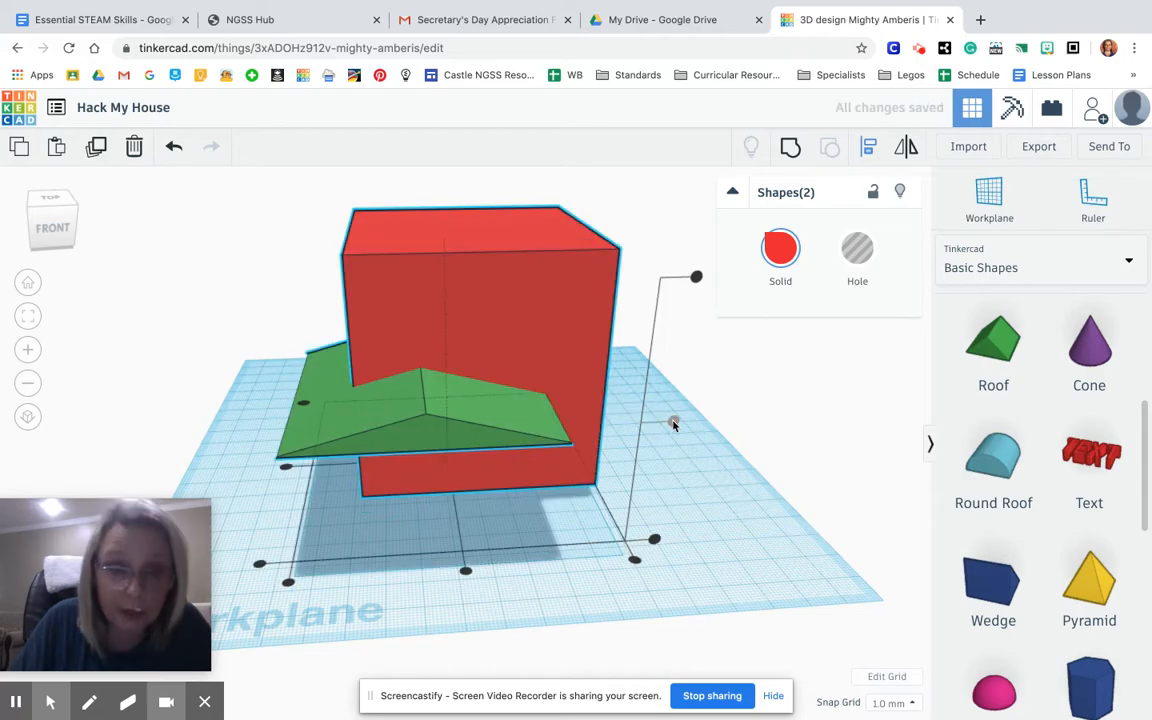
pyautogui.click(697, 280)
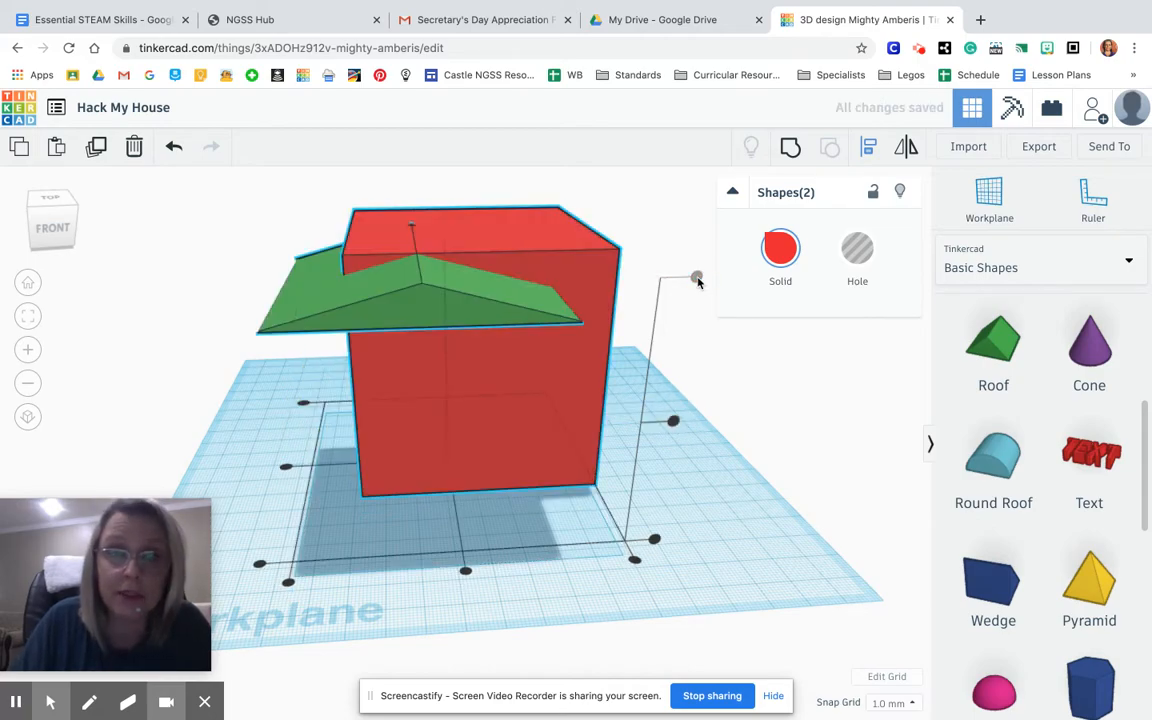
pyautogui.click(173, 147)
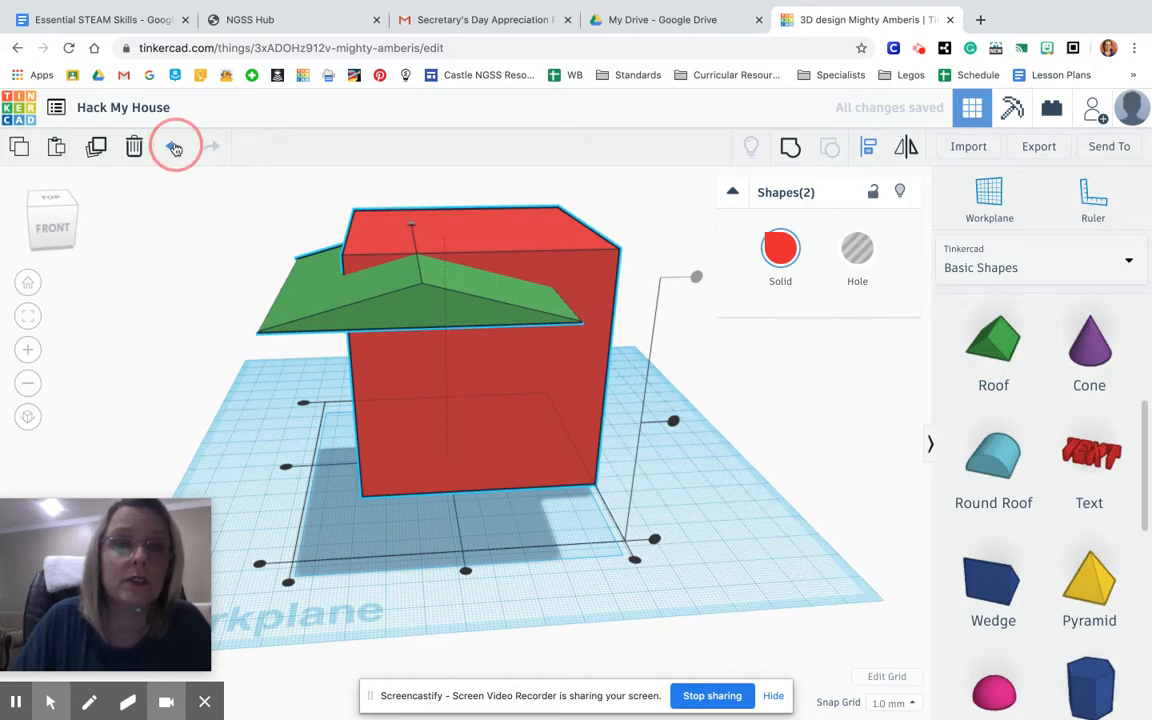
pyautogui.click(173, 147)
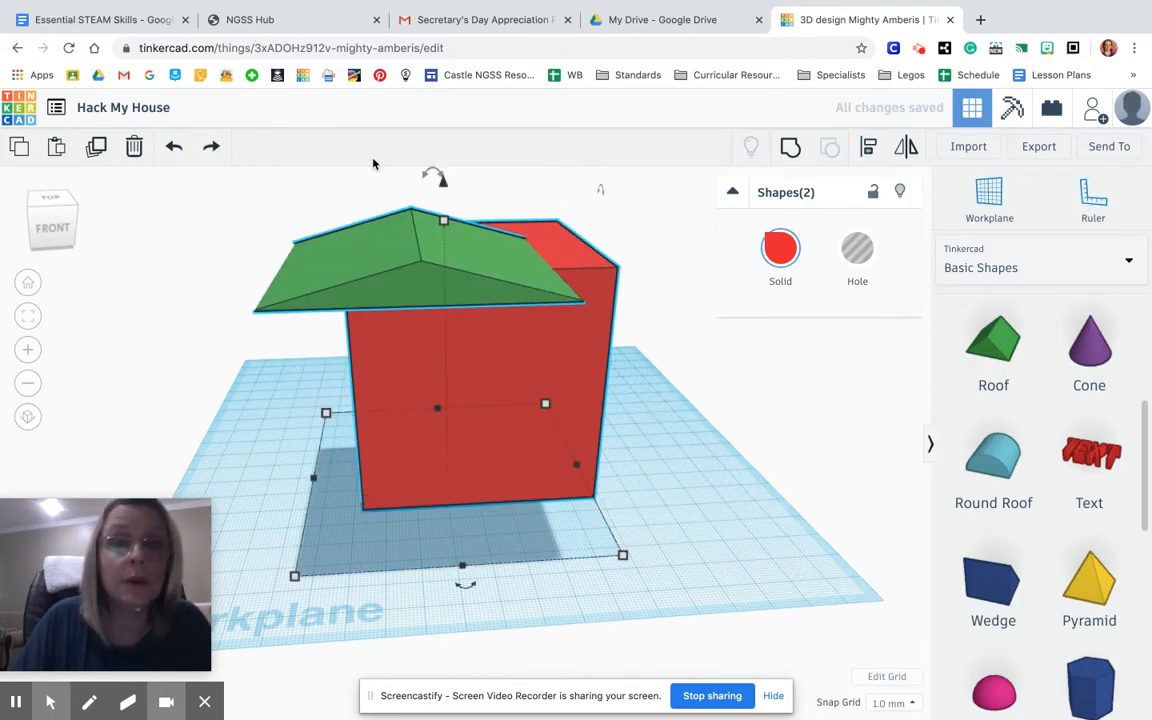
# Align the centres of the green roof and red box in both horizontal directions, and deselect them.
pyautogui.click(872, 147)
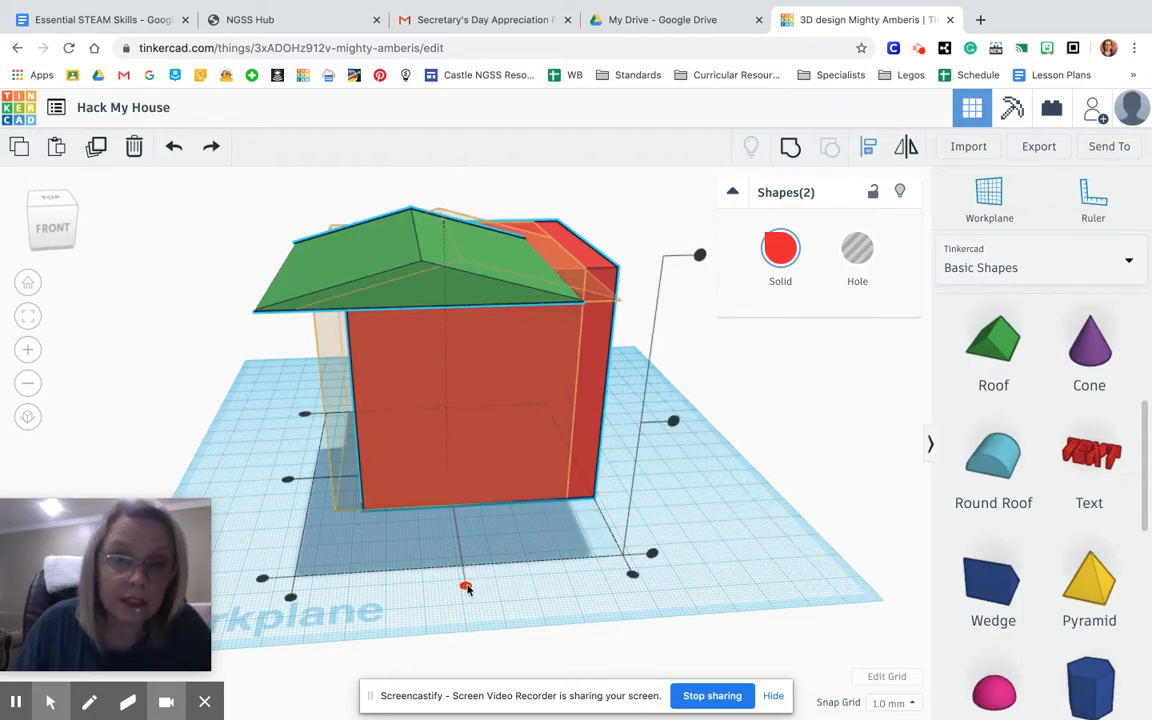
pyautogui.click(466, 587)
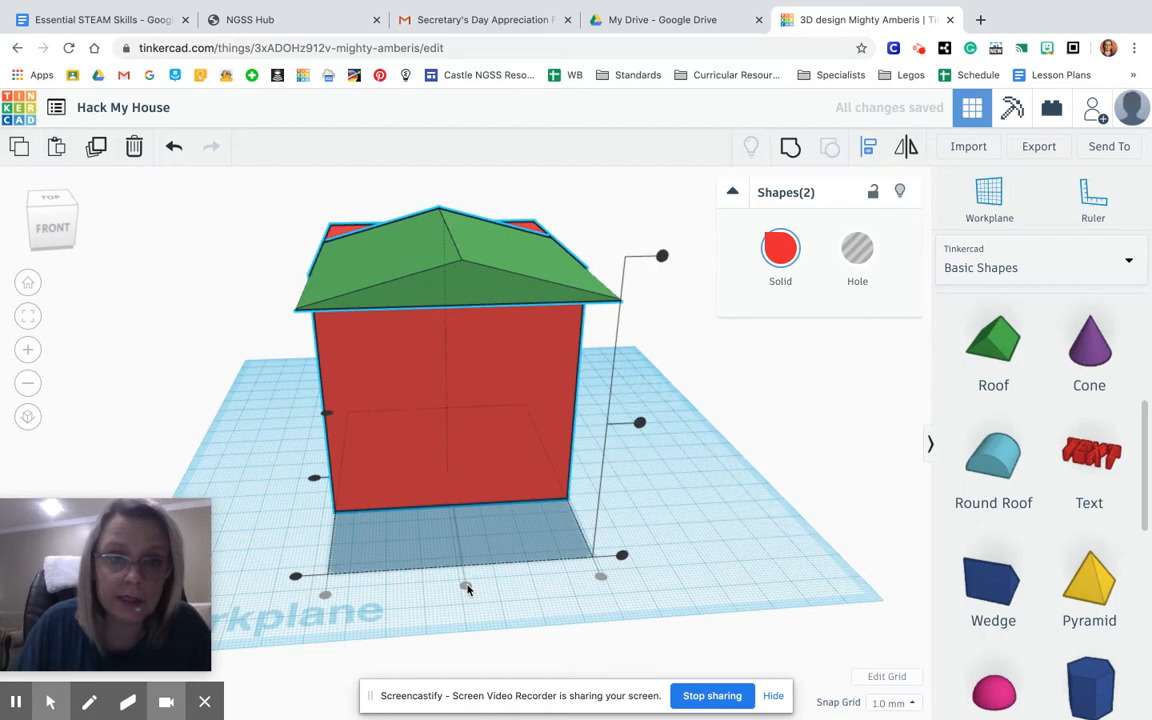
pyautogui.moveTo(253, 538); pyautogui.dragTo(393, 530, button='right')
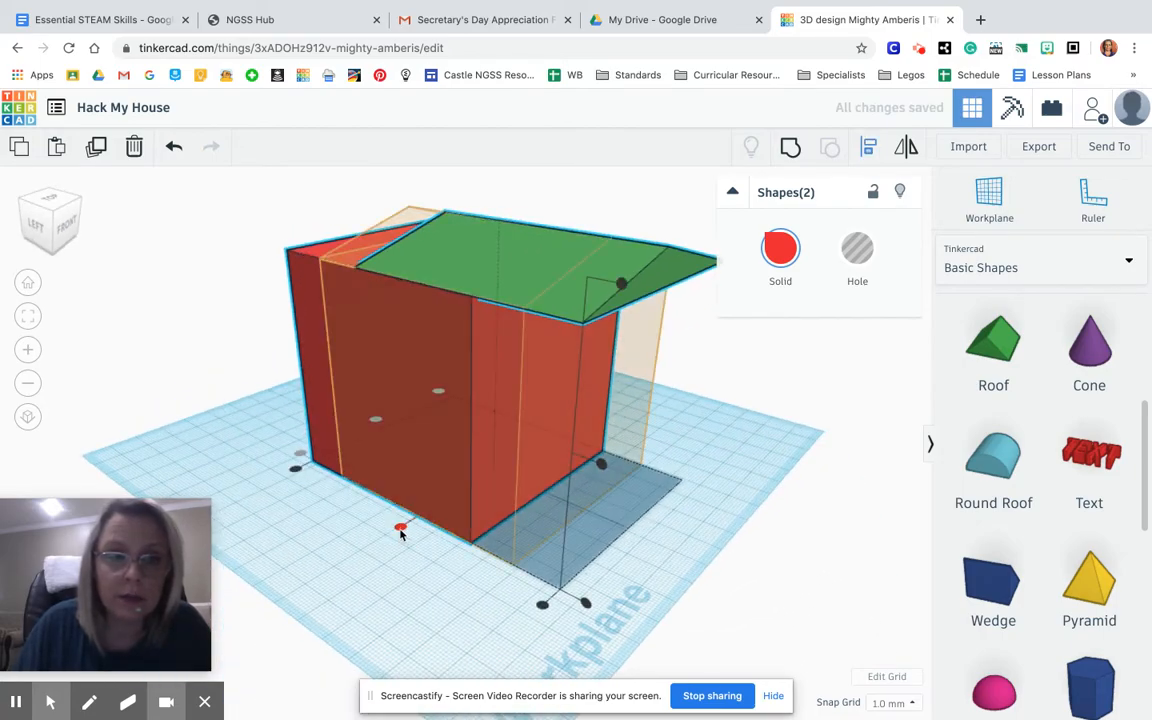
pyautogui.click(400, 529)
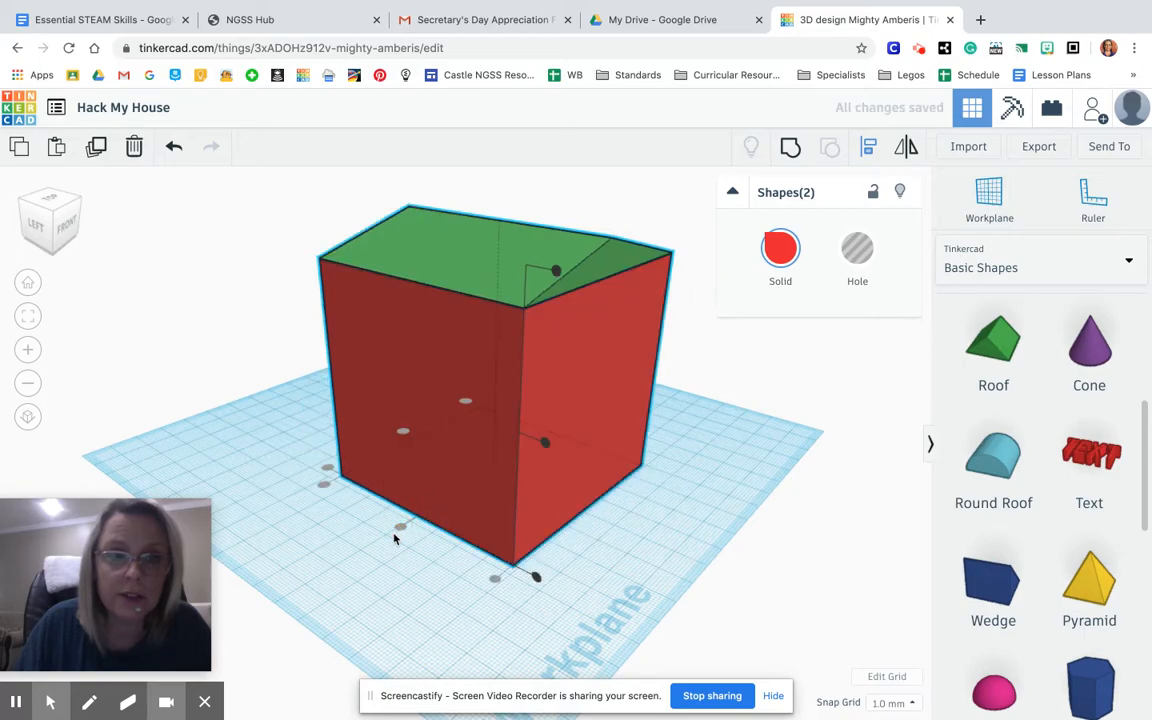
pyautogui.moveTo(418, 594); pyautogui.dragTo(322, 592, button='right')
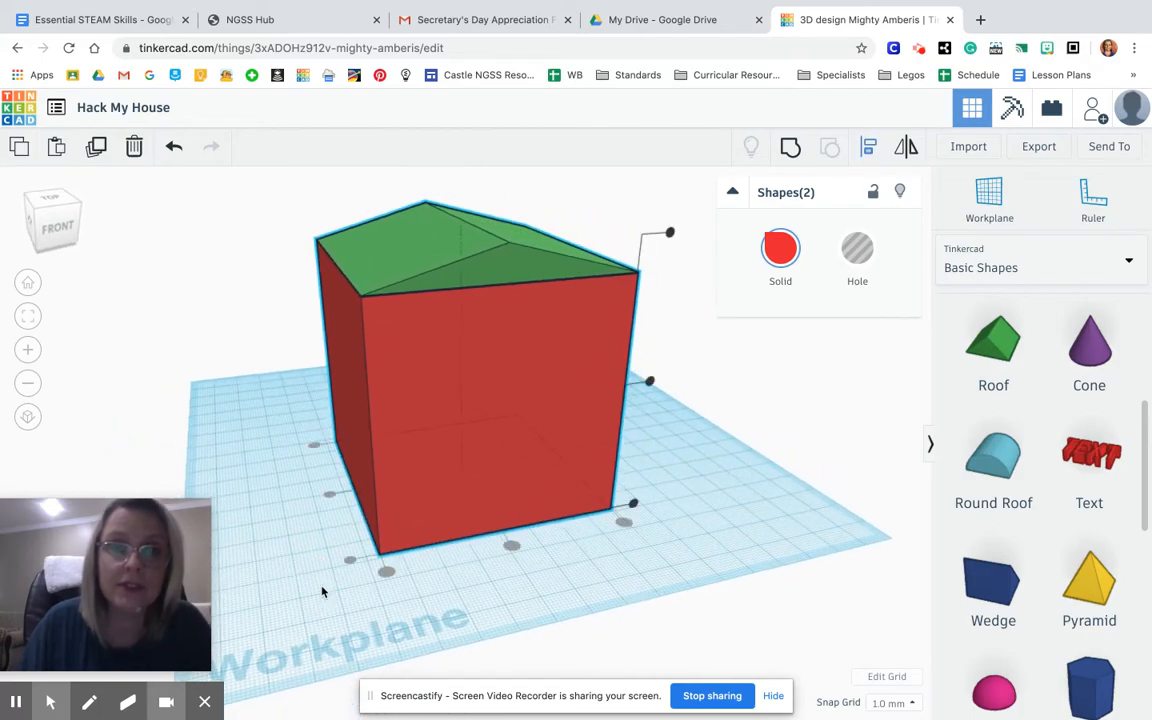
pyautogui.click(279, 476)
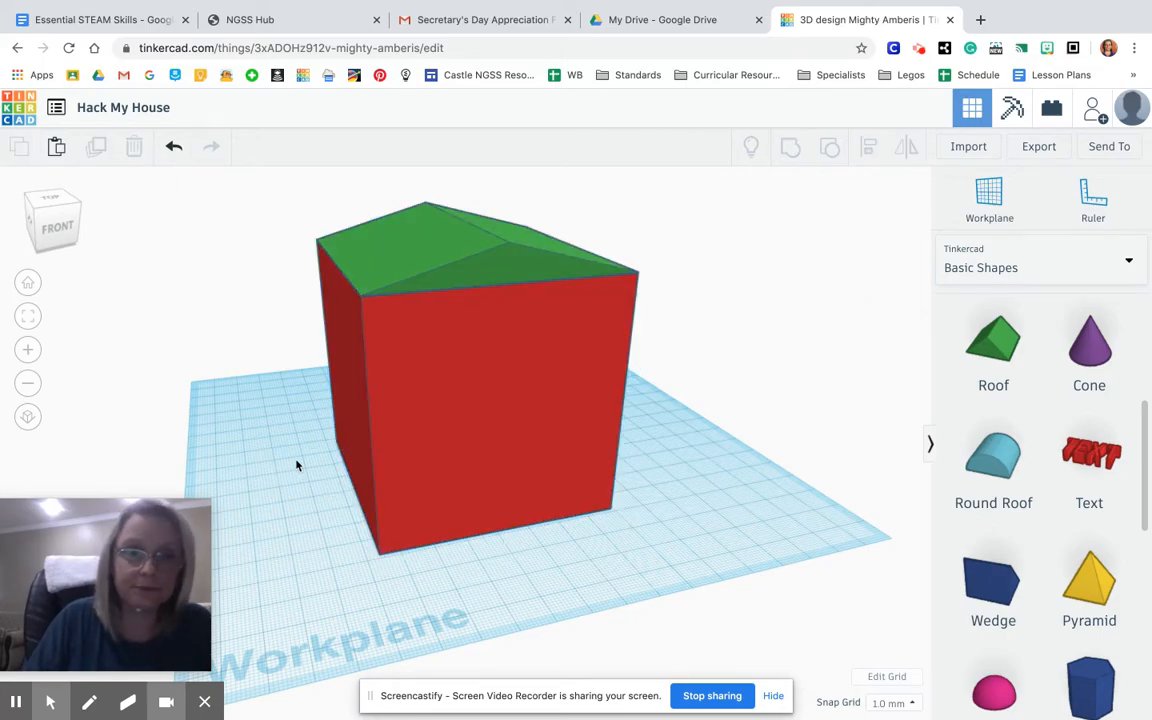
# Raise the green roof's peak so the roof is 28 mm high.
pyautogui.click(488, 262)
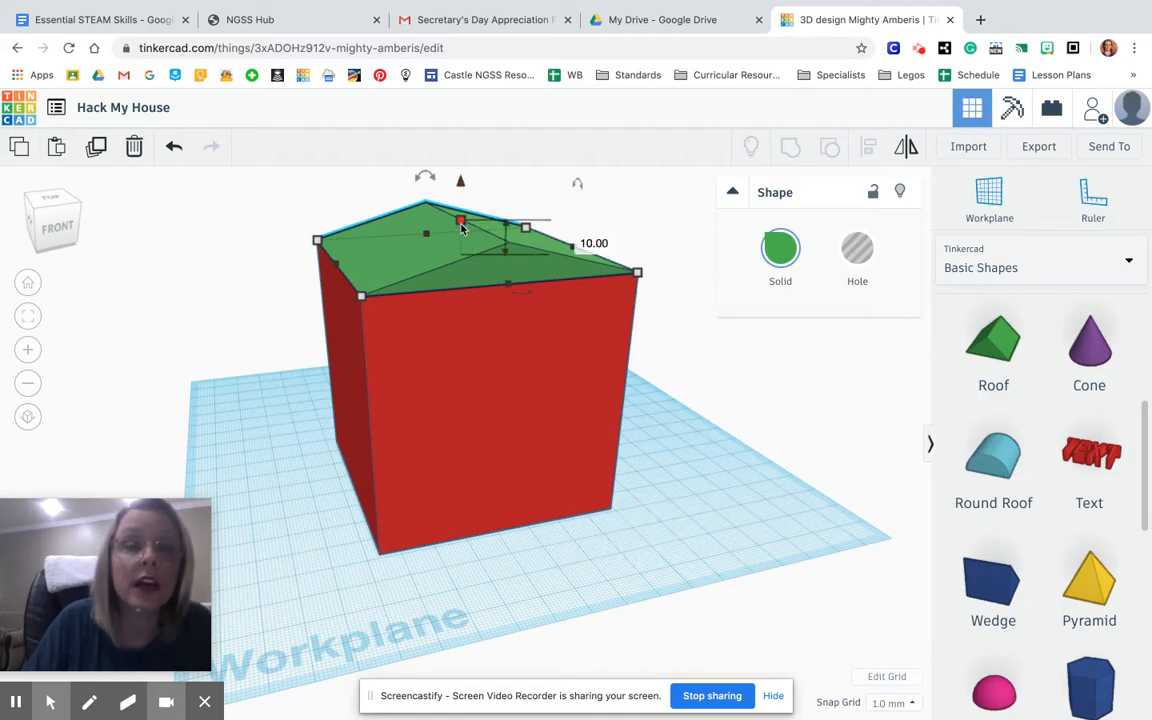
pyautogui.moveTo(462, 224); pyautogui.dragTo(460, 159)
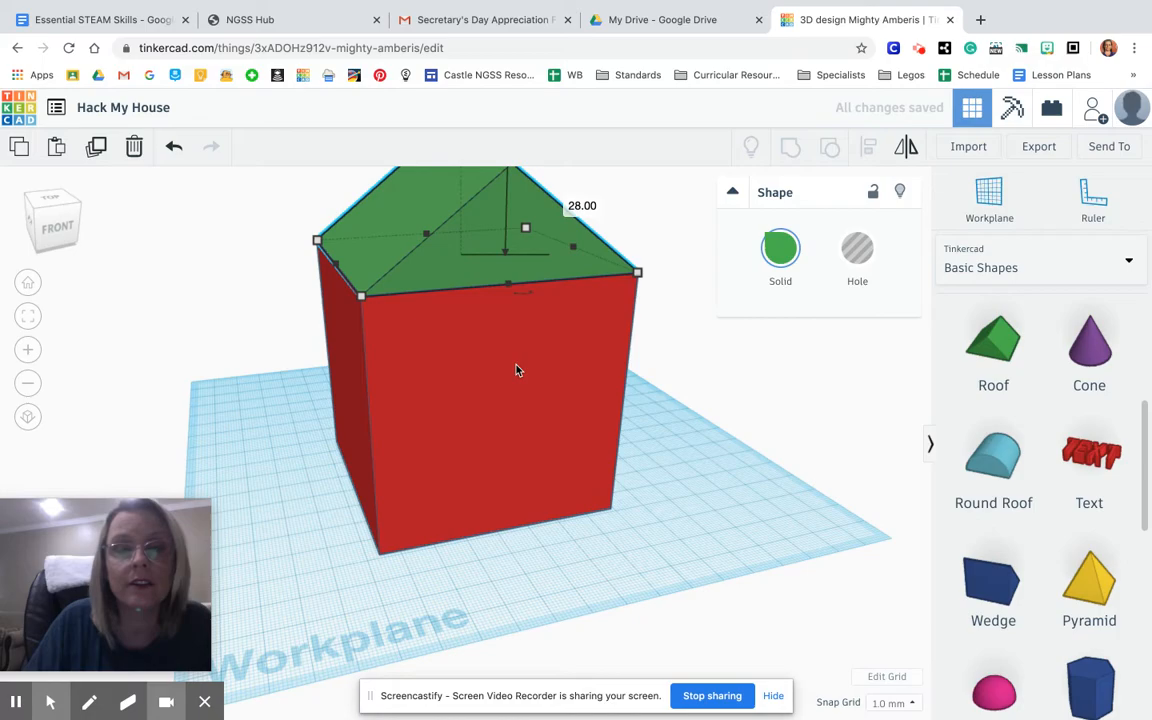
pyautogui.scroll(1, 516, 370)
pyautogui.scroll(-3, 516, 370)
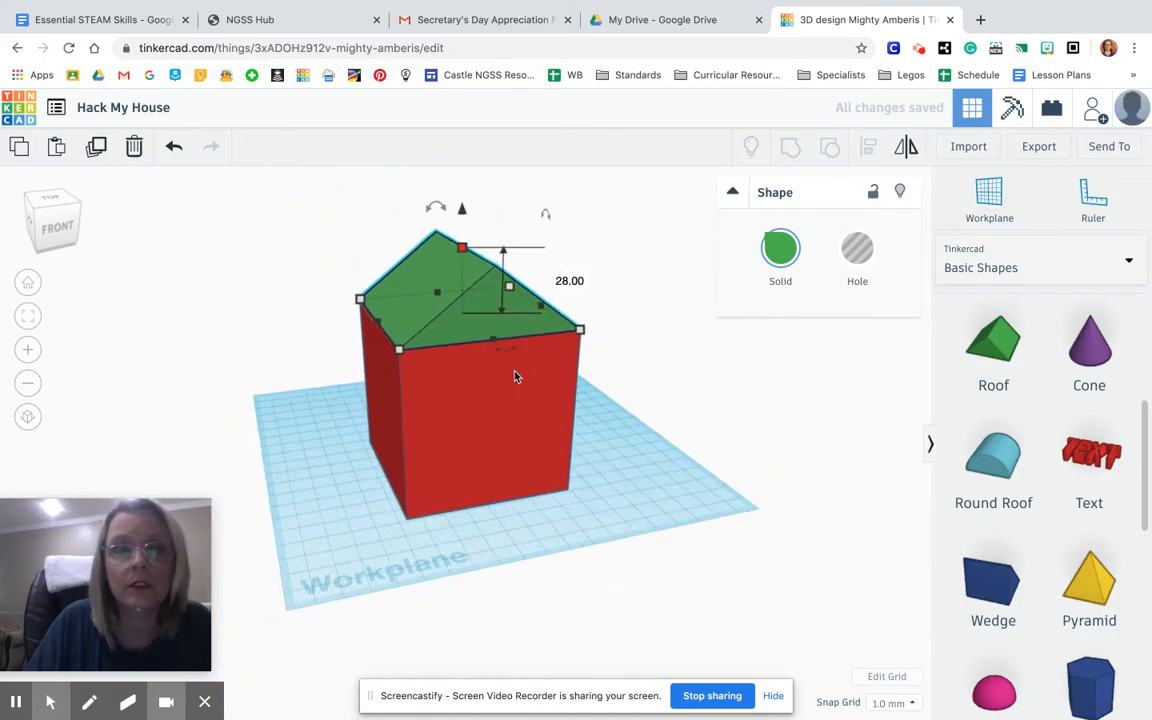
pyautogui.moveTo(609, 435)
pyautogui.mouseDown(button='right')
pyautogui.moveTo(550, 450)
pyautogui.moveTo(548, 417)
pyautogui.moveTo(585, 449)
pyautogui.moveTo(561, 447)
pyautogui.moveTo(617, 453)
pyautogui.moveTo(609, 447)
pyautogui.mouseUp(button='right')
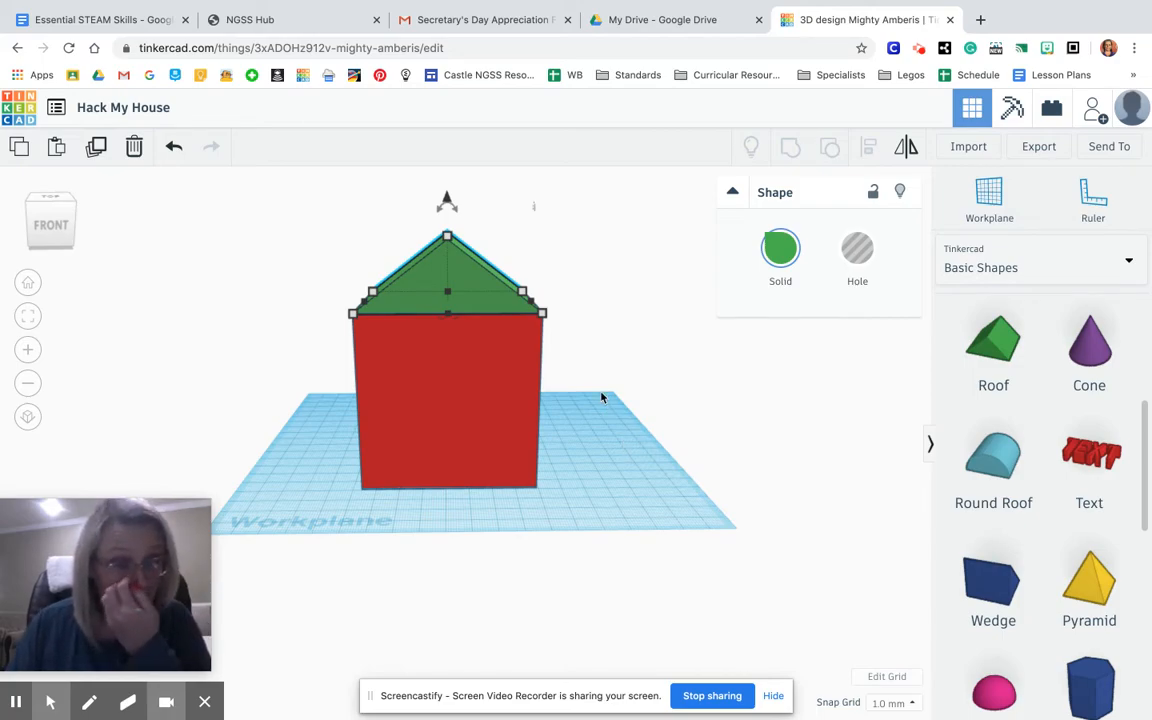
# Add a 20 mm Box shape to the workplane beside the house's right wall and make it a hole.
pyautogui.moveTo(612, 433); pyautogui.dragTo(532, 450, button='right')
pyautogui.scroll(-3, 1010, 476)
pyautogui.scroll(5, 1012, 478)
pyautogui.scroll(2, 1012, 480)
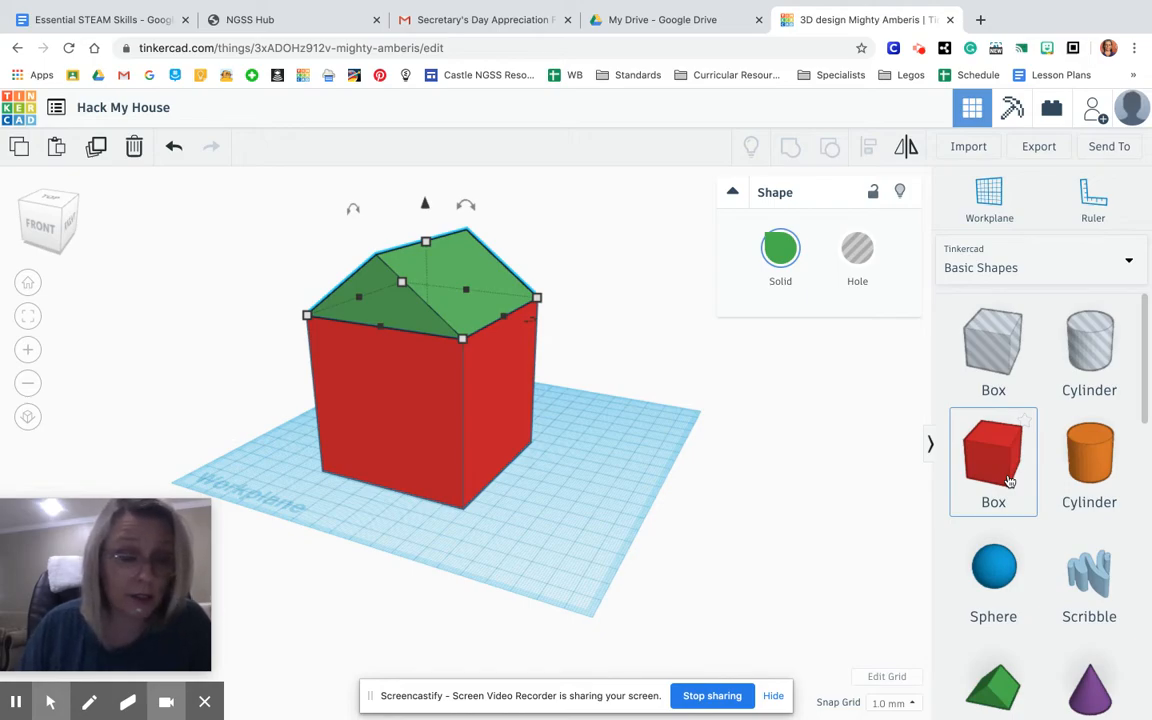
pyautogui.moveTo(1010, 480); pyautogui.dragTo(606, 478)
pyautogui.moveTo(670, 447); pyautogui.dragTo(528, 434, button='right')
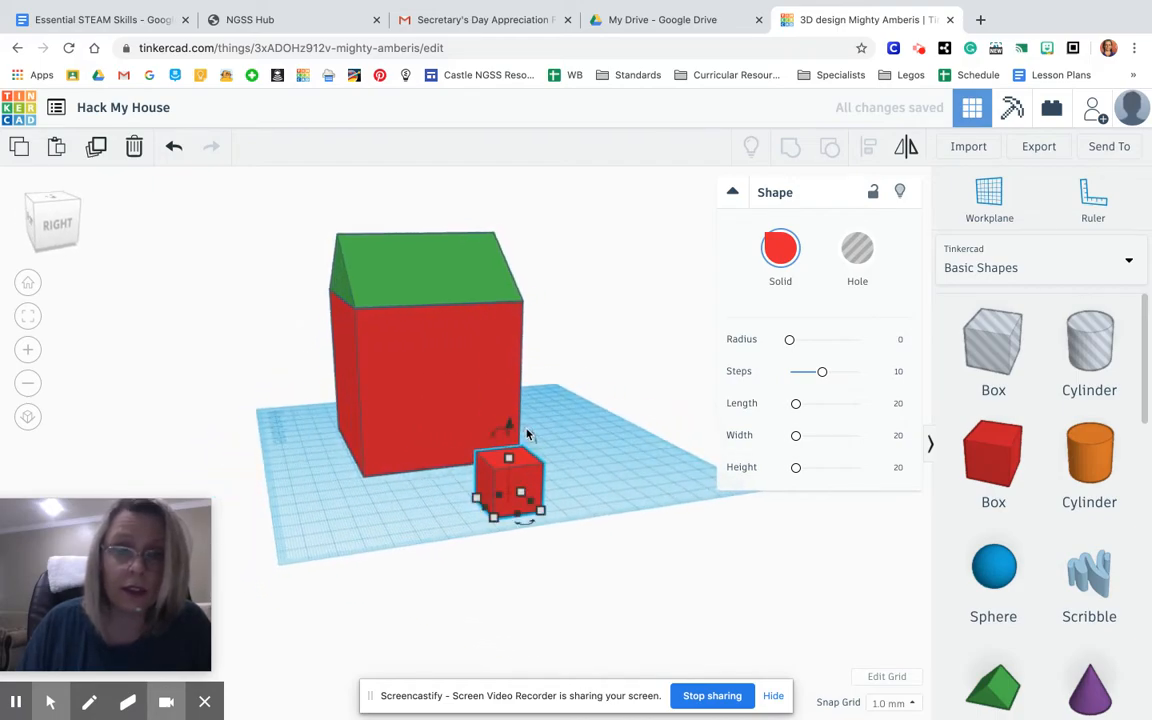
pyautogui.click(858, 250)
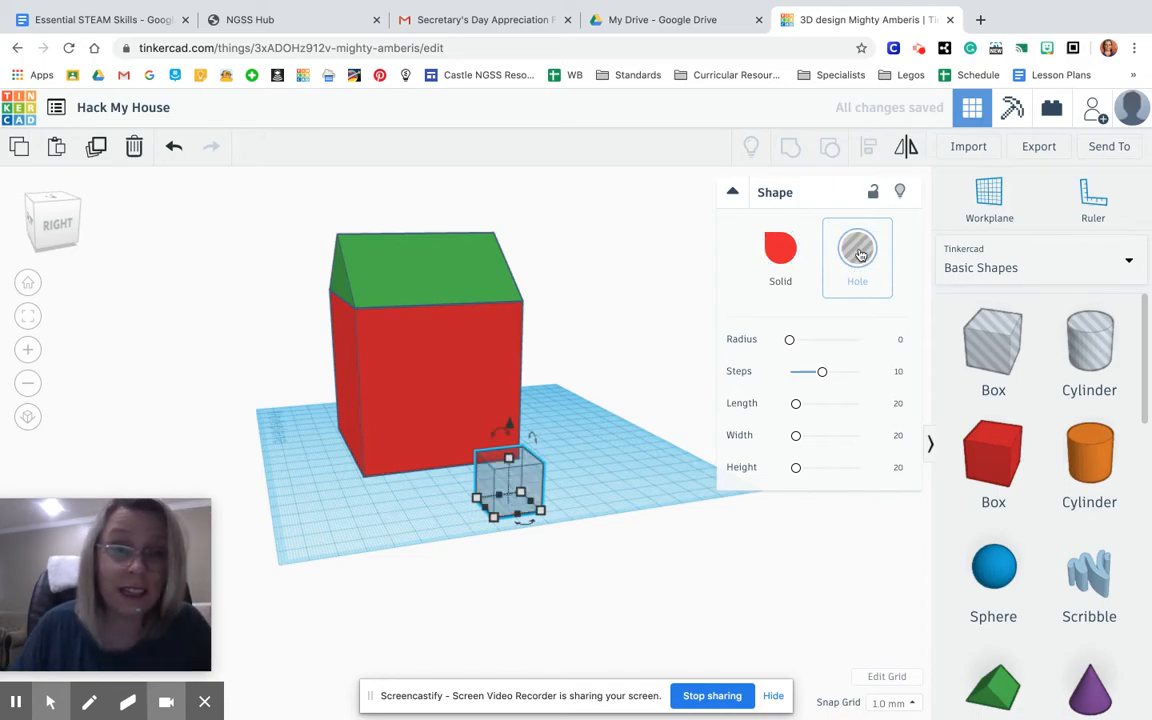
# Try turning the green roof into a hole, restore it to solid green, and reselect the small hole box.
pyautogui.click(452, 271)
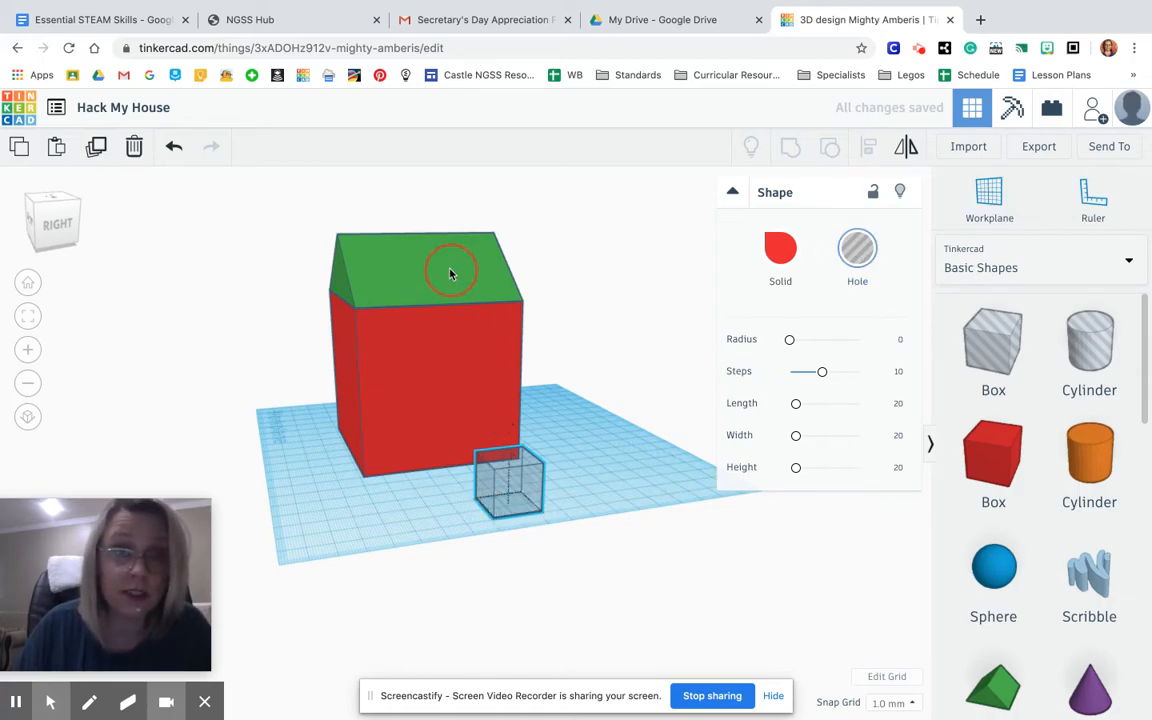
pyautogui.click(857, 258)
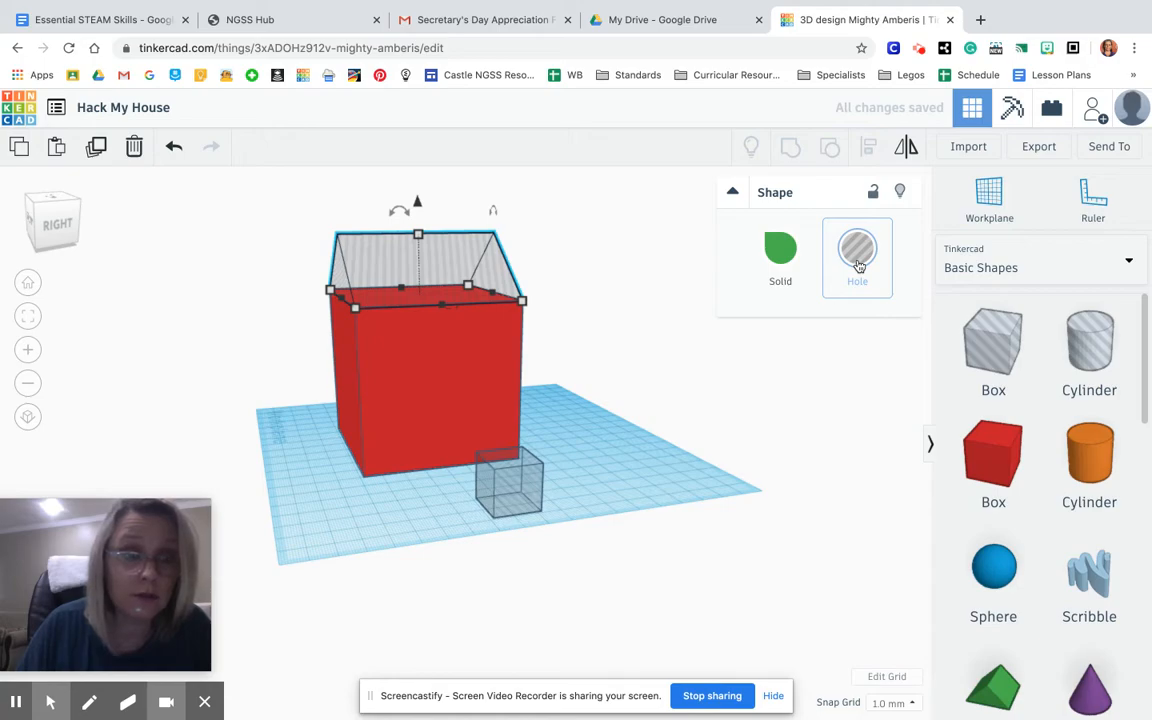
pyautogui.click(780, 249)
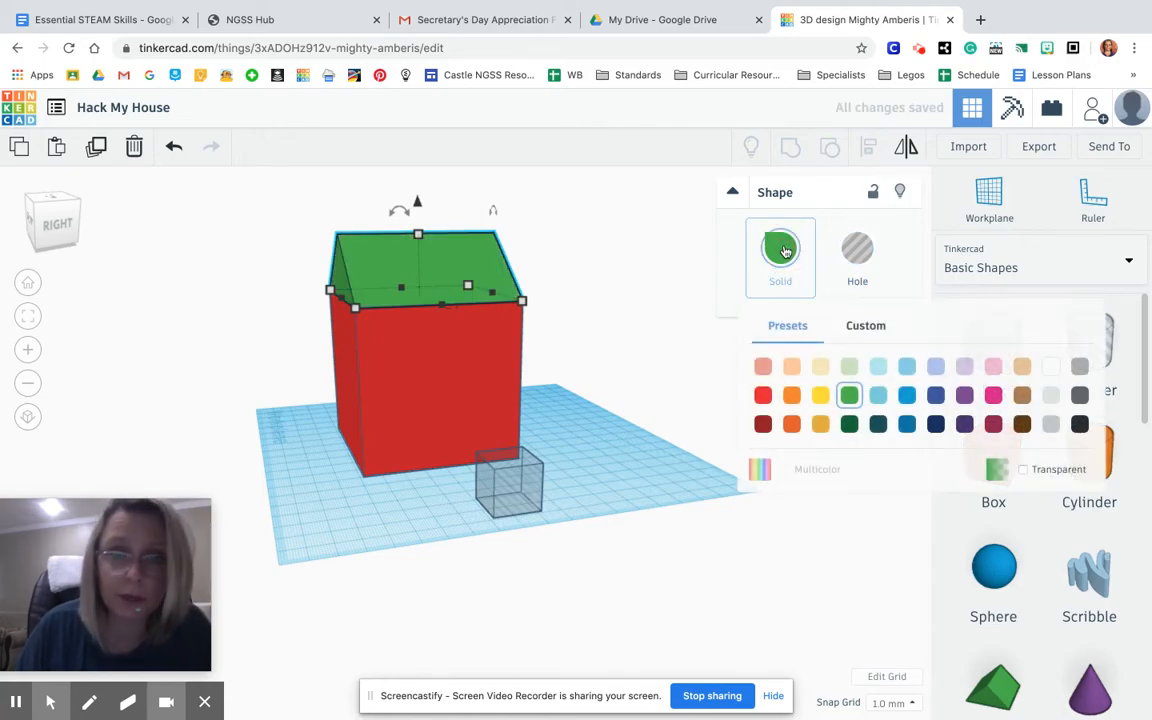
pyautogui.click(517, 495)
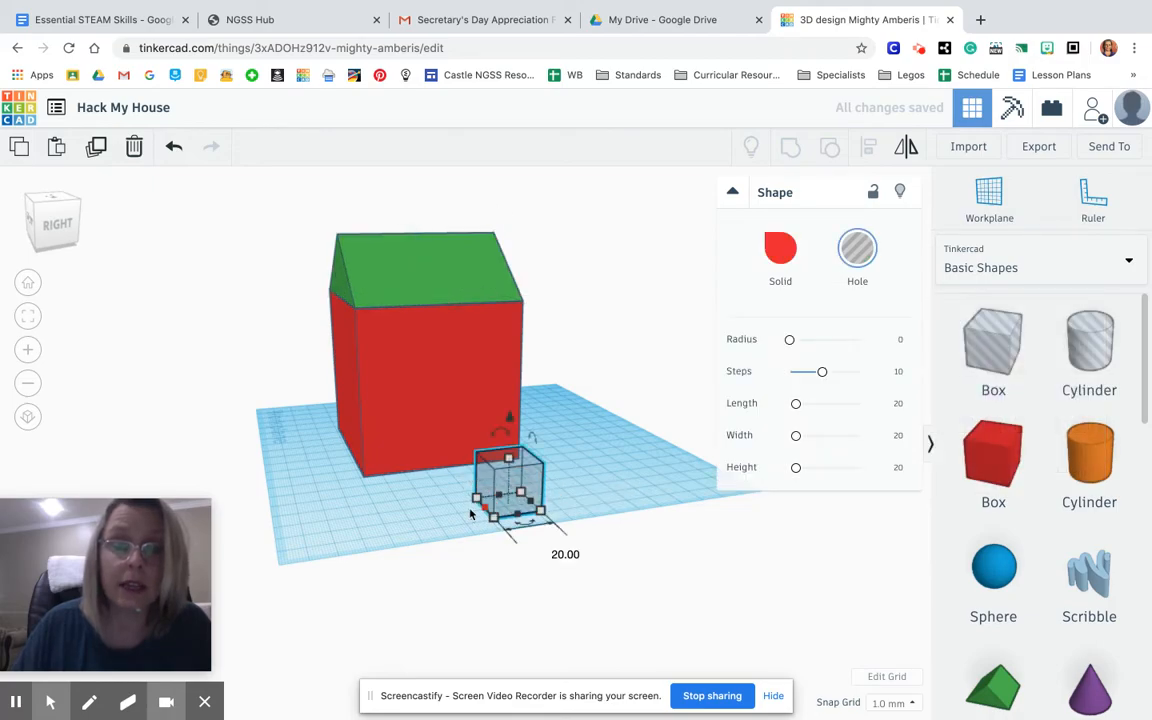
# Resize the hole box beside the house to about 32 mm wide, 103 mm long and 47 mm high.
pyautogui.moveTo(492, 521); pyautogui.dragTo(580, 611)
pyautogui.moveTo(442, 555); pyautogui.dragTo(400, 535, button='right')
pyautogui.moveTo(494, 489); pyautogui.dragTo(432, 365)
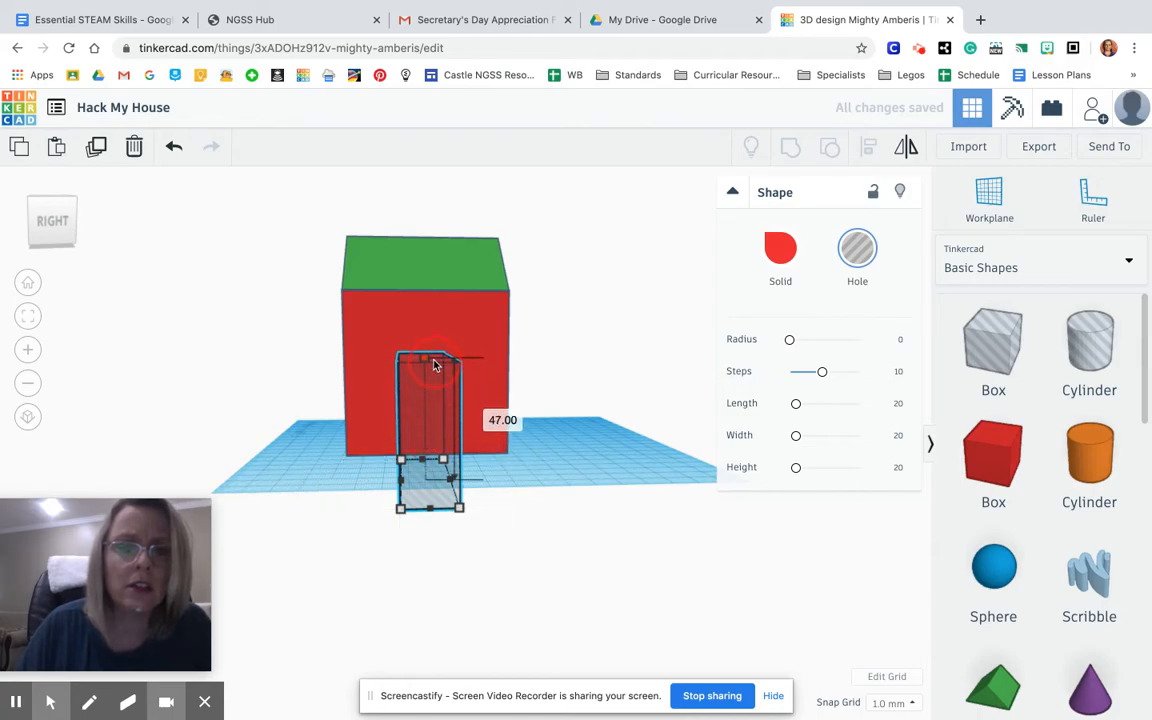
pyautogui.click(310, 483)
pyautogui.moveTo(310, 483); pyautogui.dragTo(511, 495, button='right')
pyautogui.moveTo(504, 467); pyautogui.dragTo(450, 468)
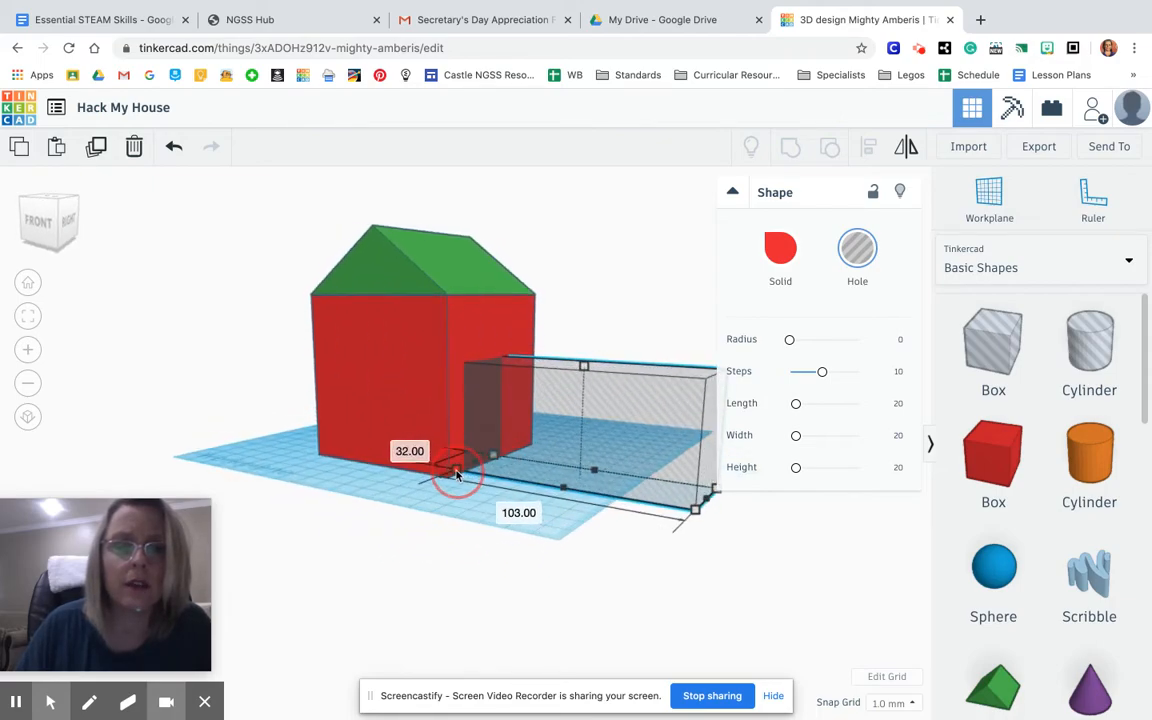
# Move the hole box into the house's right wall so it sticks out only slightly and passes through the opposite wall.
pyautogui.moveTo(596, 334); pyautogui.dragTo(365, 535, button='right')
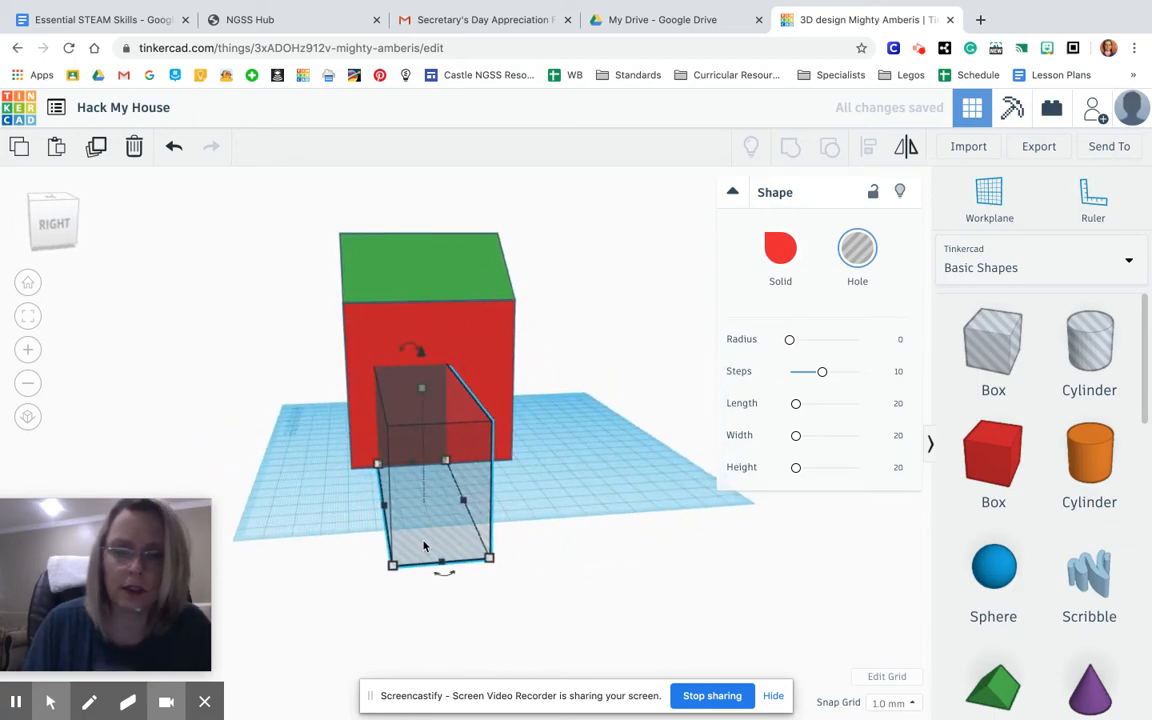
pyautogui.press('Up')
pyautogui.press('Up')
pyautogui.press('Up')
pyautogui.press('Up')
pyautogui.press('Up')
pyautogui.press('Up')
pyautogui.press('Up')
pyautogui.press('Up')
pyautogui.press('Up')
pyautogui.press('Up')
pyautogui.press('Up')
pyautogui.press('Up')
pyautogui.press('Up')
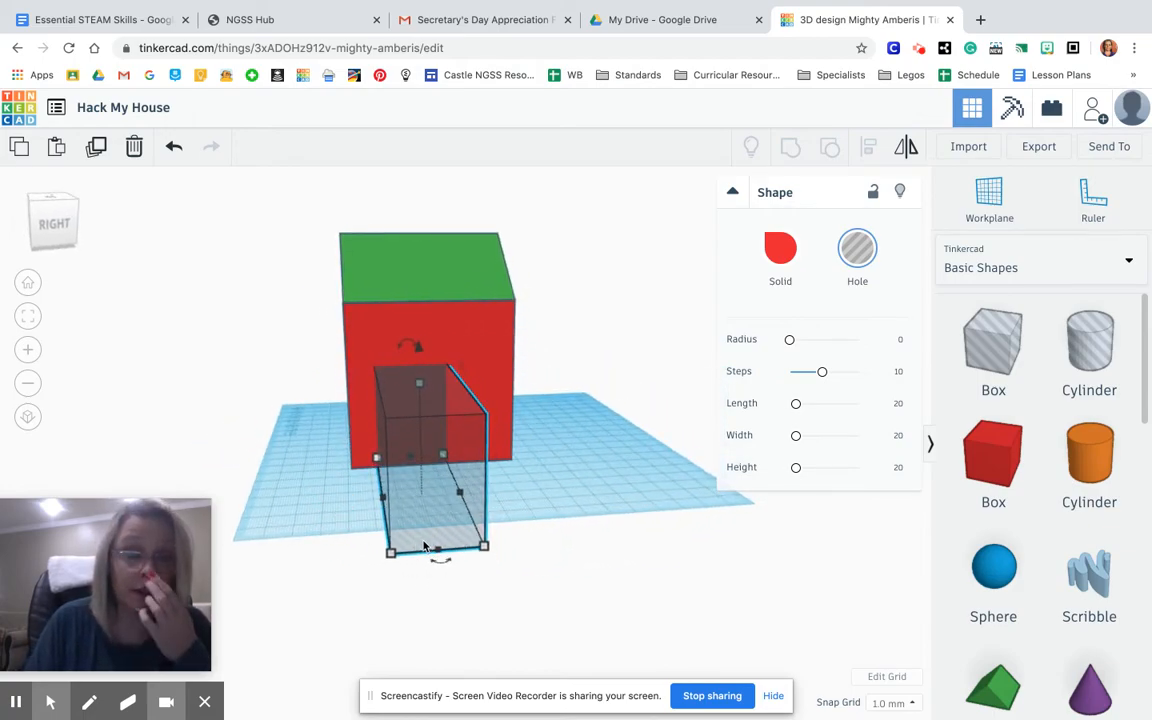
pyautogui.press('Up')
pyautogui.press('Up')
pyautogui.press('Up')
pyautogui.press('Up')
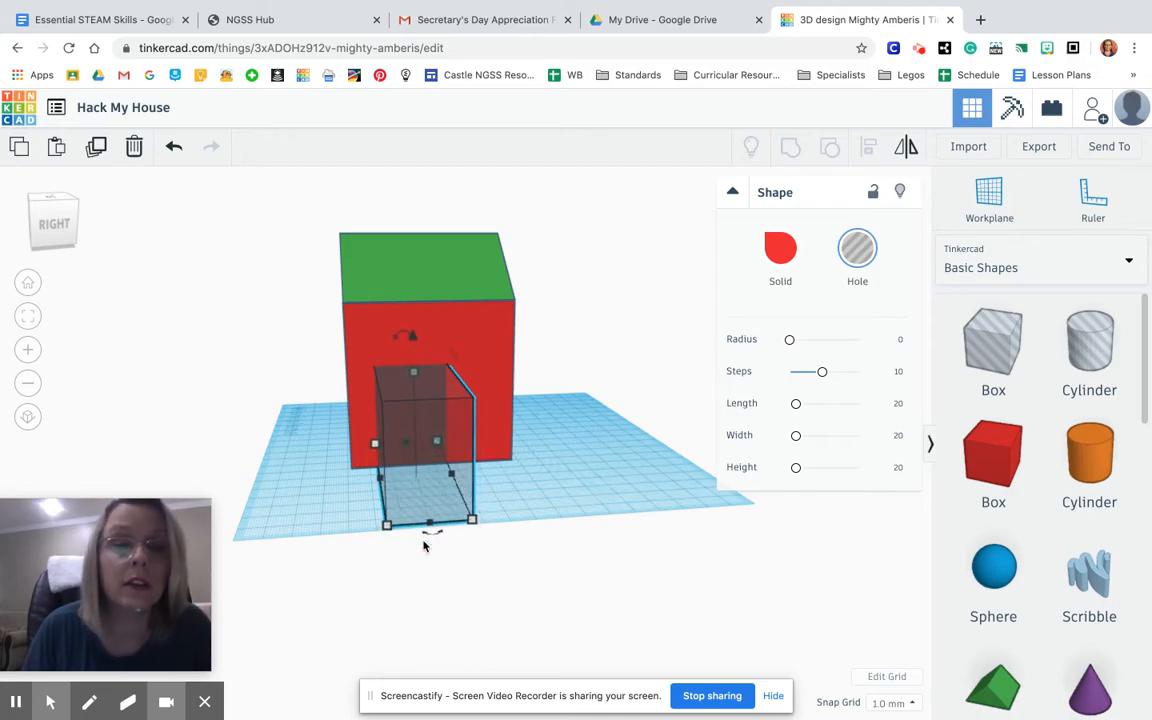
pyautogui.press('Up')
pyautogui.press('Up')
pyautogui.press('Up')
pyautogui.press('Up')
pyautogui.press('Up')
pyautogui.press('Up')
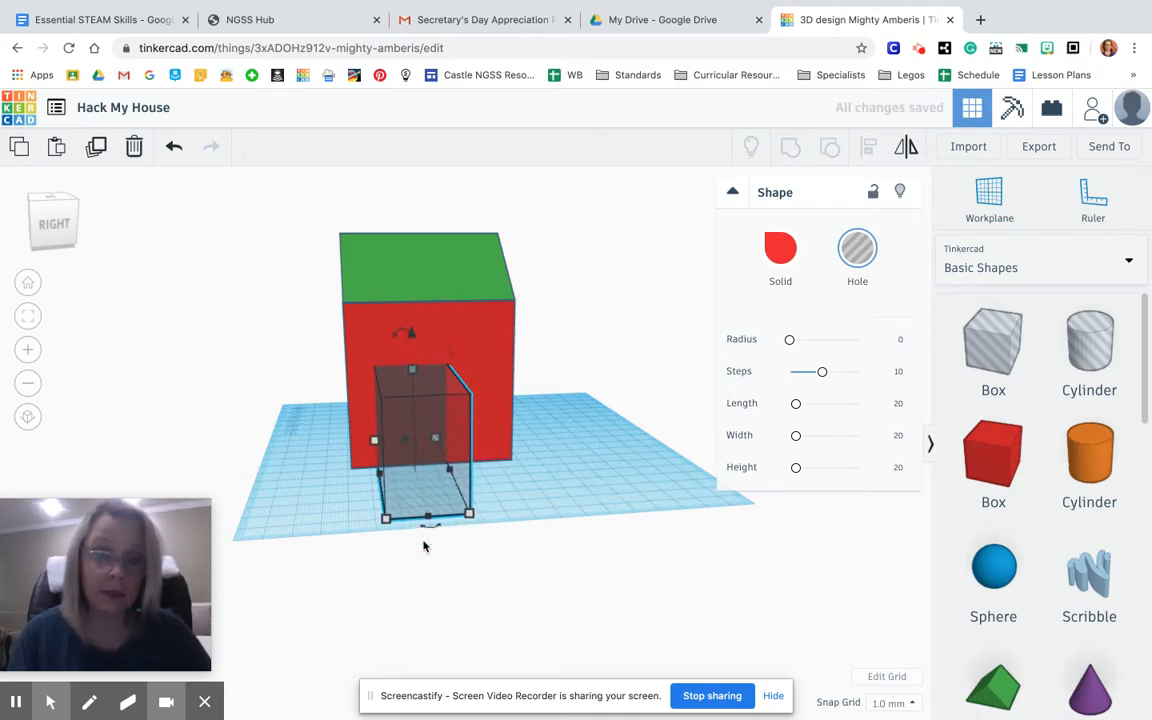
pyautogui.press('Up')
pyautogui.press('Up')
pyautogui.press('Up')
pyautogui.press('Up')
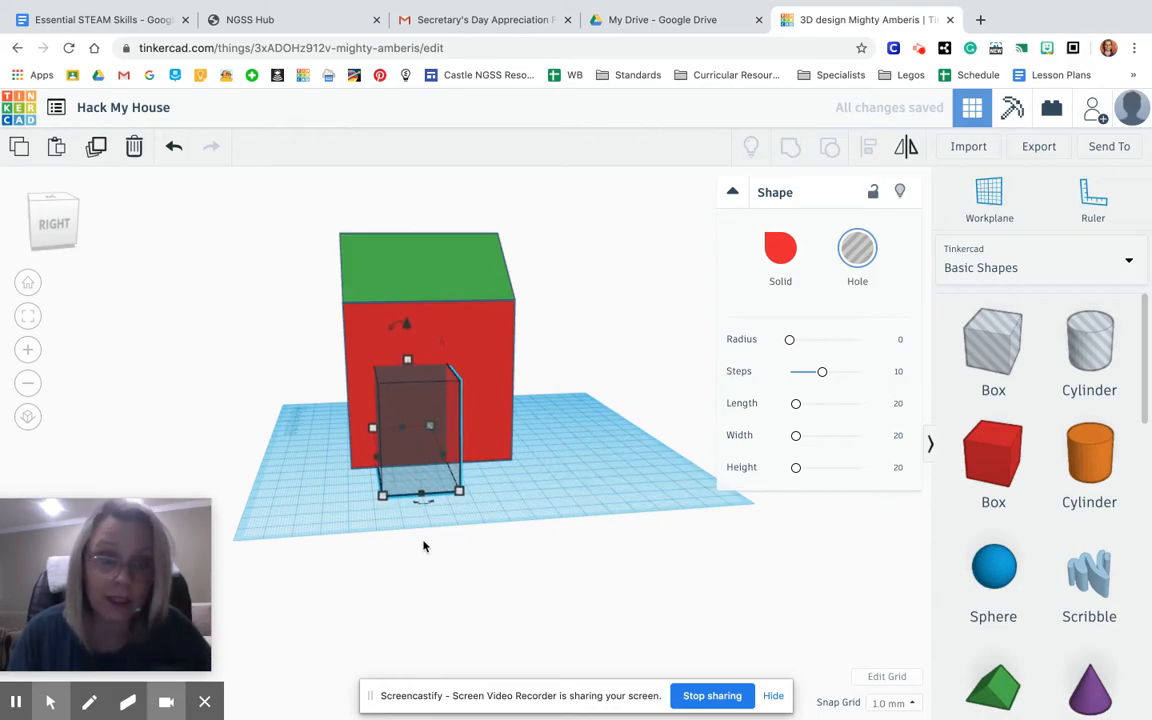
pyautogui.press('Up')
pyautogui.press('Up')
pyautogui.press('Up')
pyautogui.press('Up')
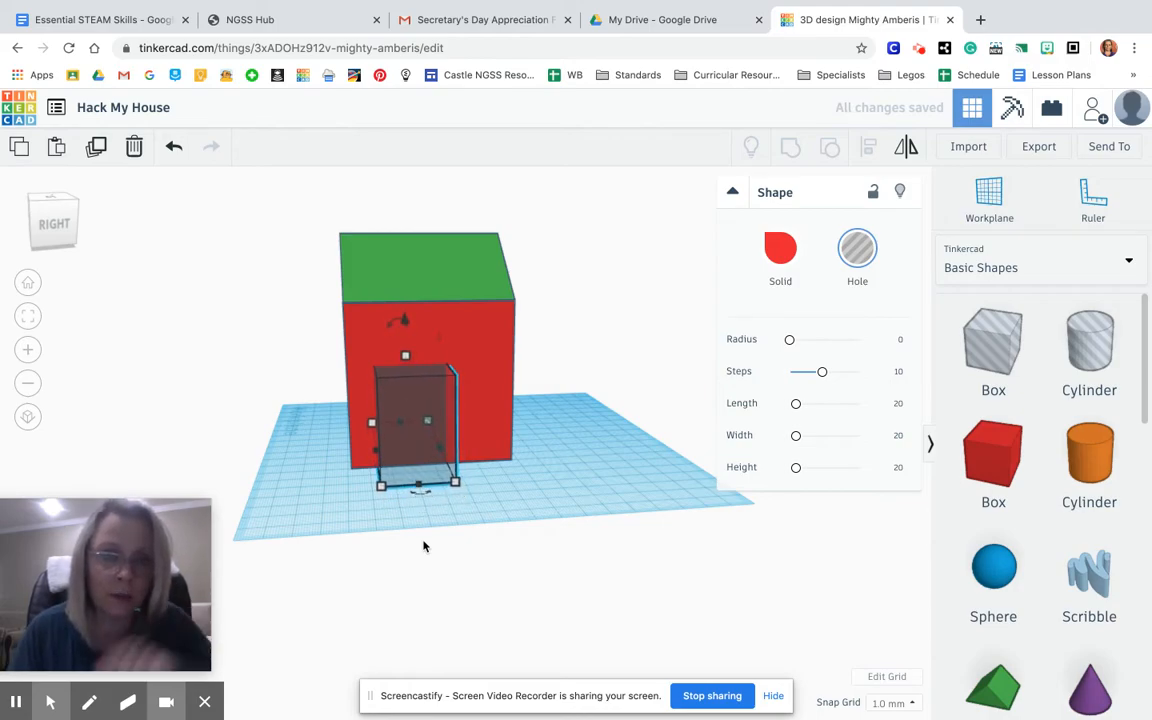
pyautogui.press('Up')
pyautogui.press('Up')
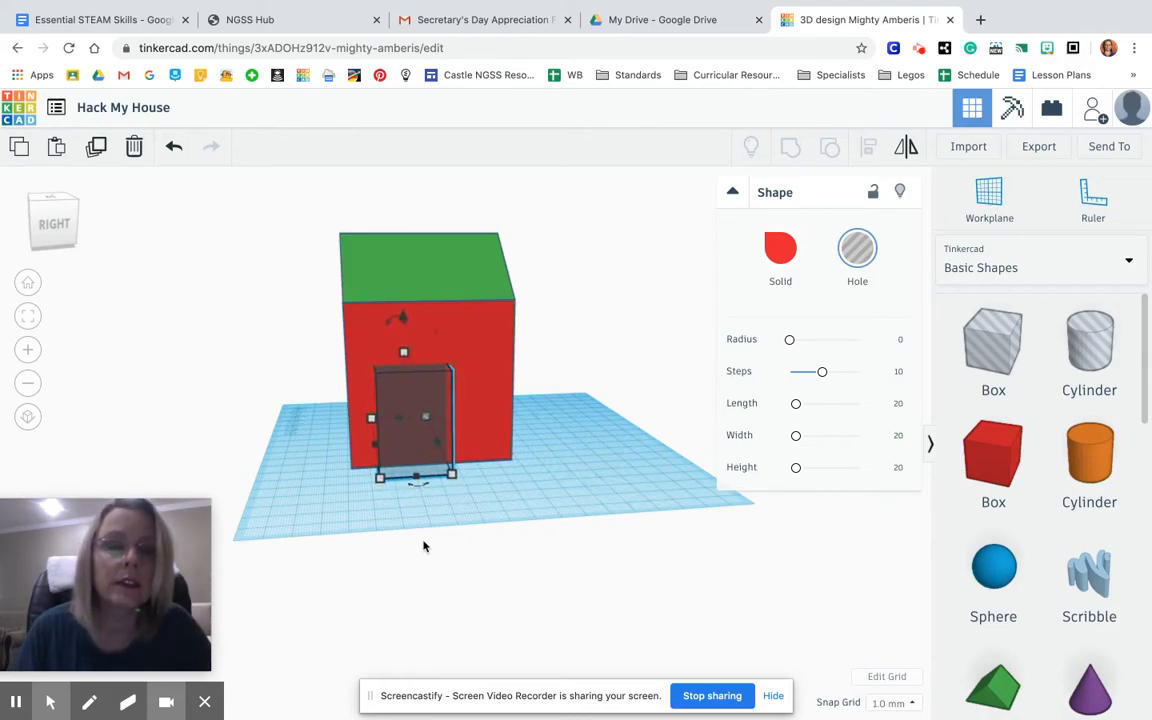
# Shift the hole box sideways along the right wall towards the middle of the house.
pyautogui.moveTo(458, 478)
pyautogui.mouseDown(button='right')
pyautogui.moveTo(772, 440)
pyautogui.moveTo(702, 468)
pyautogui.moveTo(731, 470)
pyautogui.moveTo(547, 505)
pyautogui.moveTo(437, 494)
pyautogui.moveTo(460, 466)
pyautogui.mouseUp(button='right')
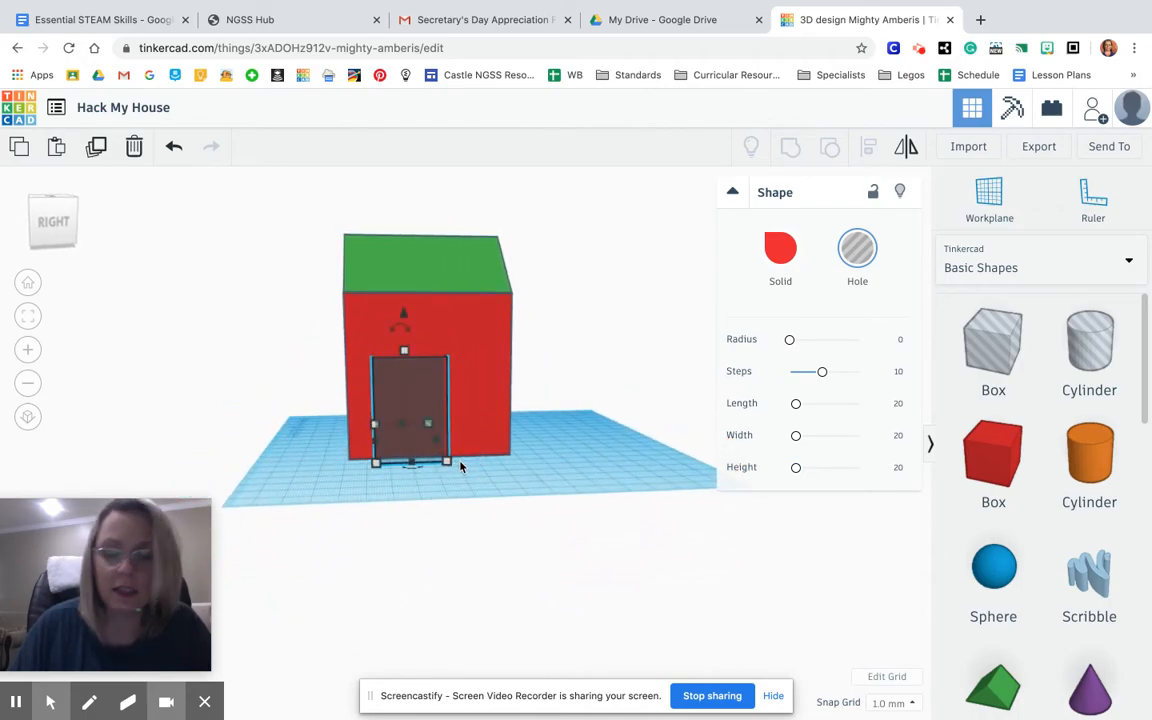
pyautogui.press('Right')
pyautogui.press('Right')
pyautogui.press('Right')
pyautogui.press('Right')
pyautogui.press('Right')
pyautogui.press('Right')
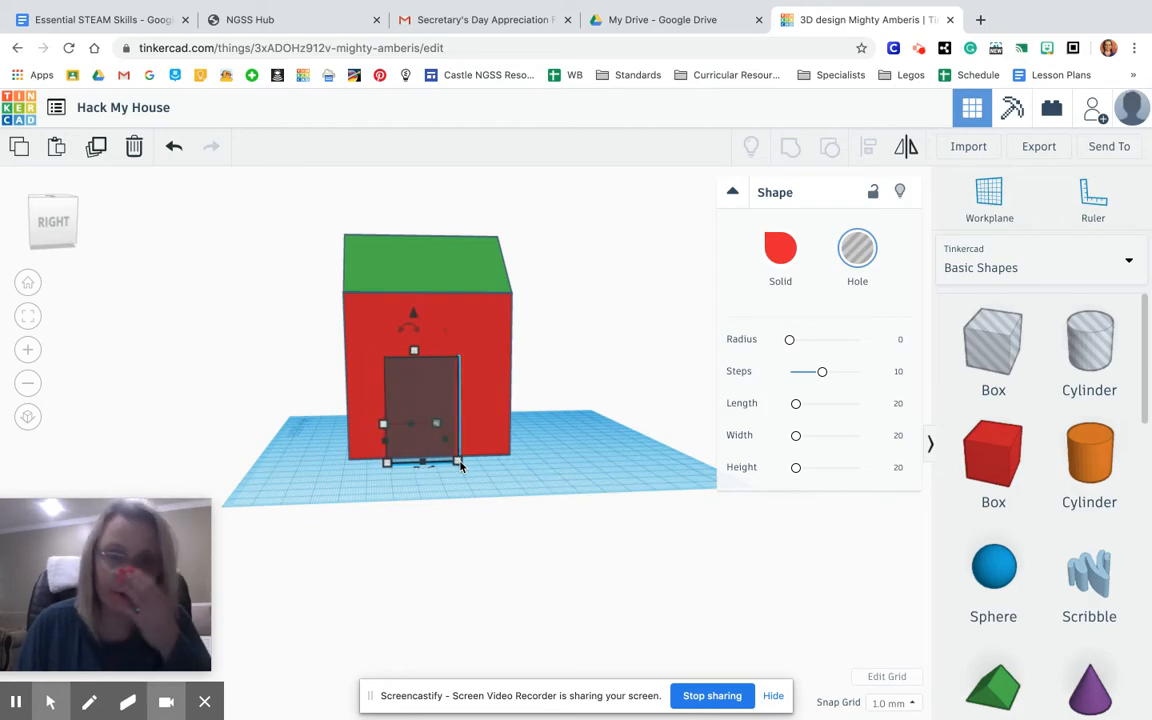
pyautogui.press('Right')
pyautogui.press('Right')
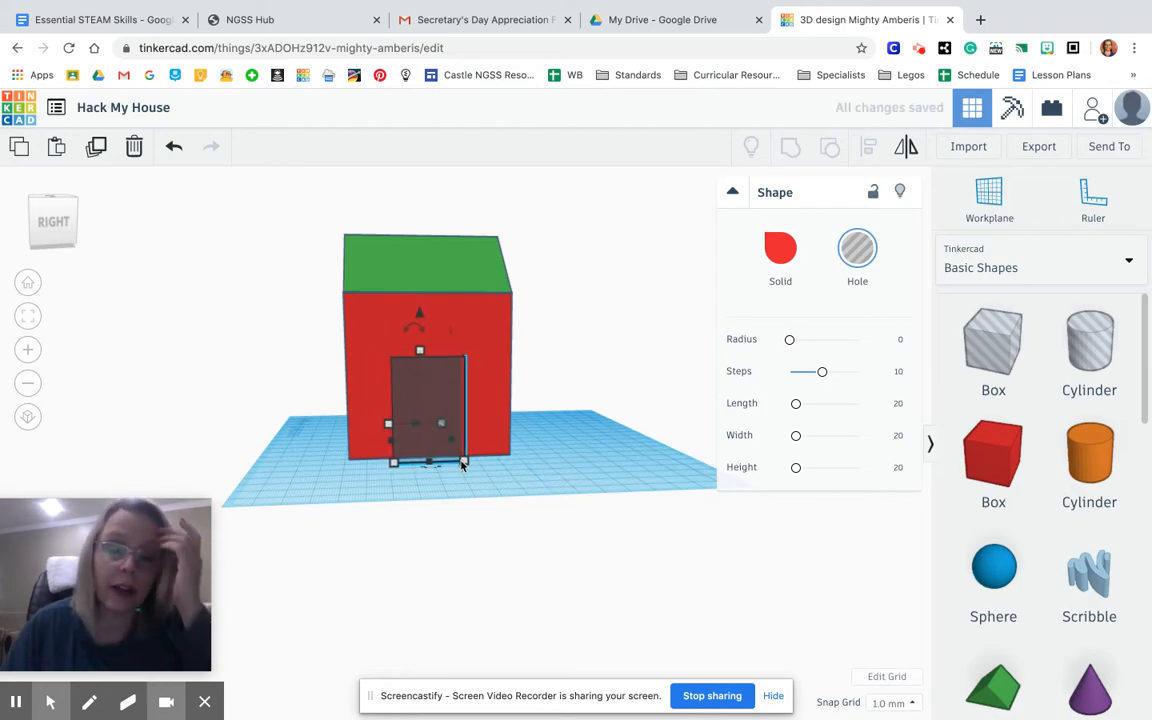
# Align the hole box and the red house box on their centres along the width of the right wall, and deselect them.
pyautogui.moveTo(280, 404); pyautogui.dragTo(568, 430)
pyautogui.click(265, 406)
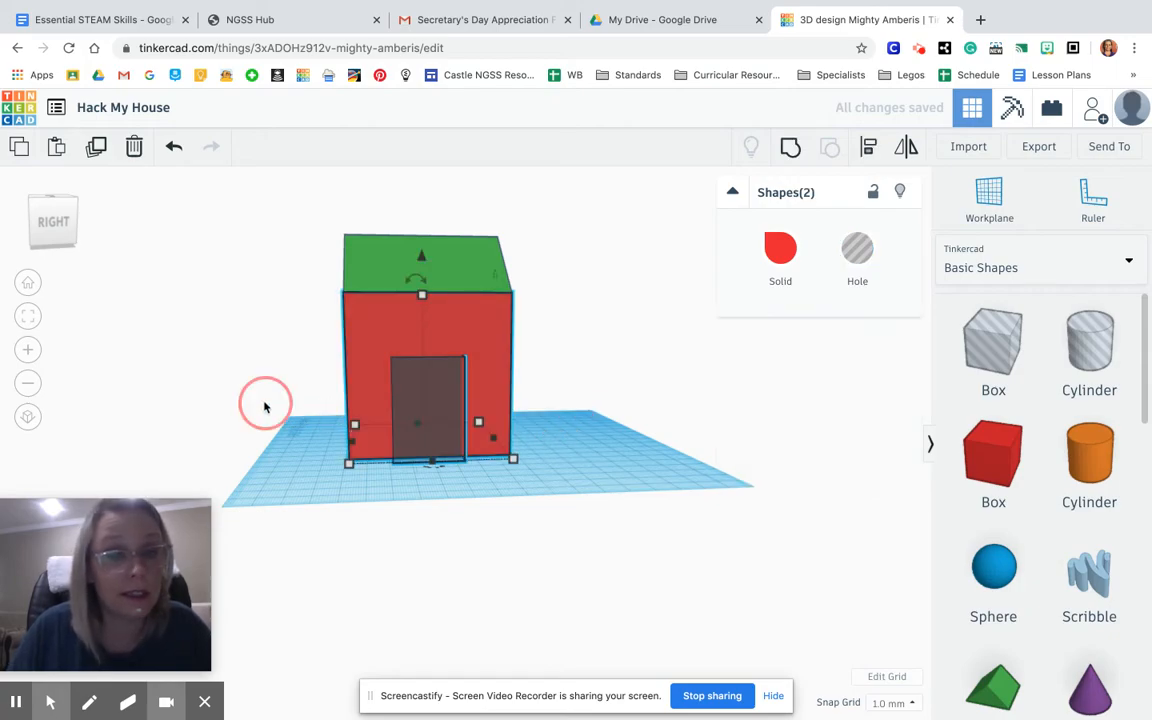
pyautogui.click(228, 427)
pyautogui.moveTo(275, 402); pyautogui.dragTo(557, 415)
pyautogui.moveTo(558, 418); pyautogui.dragTo(560, 418)
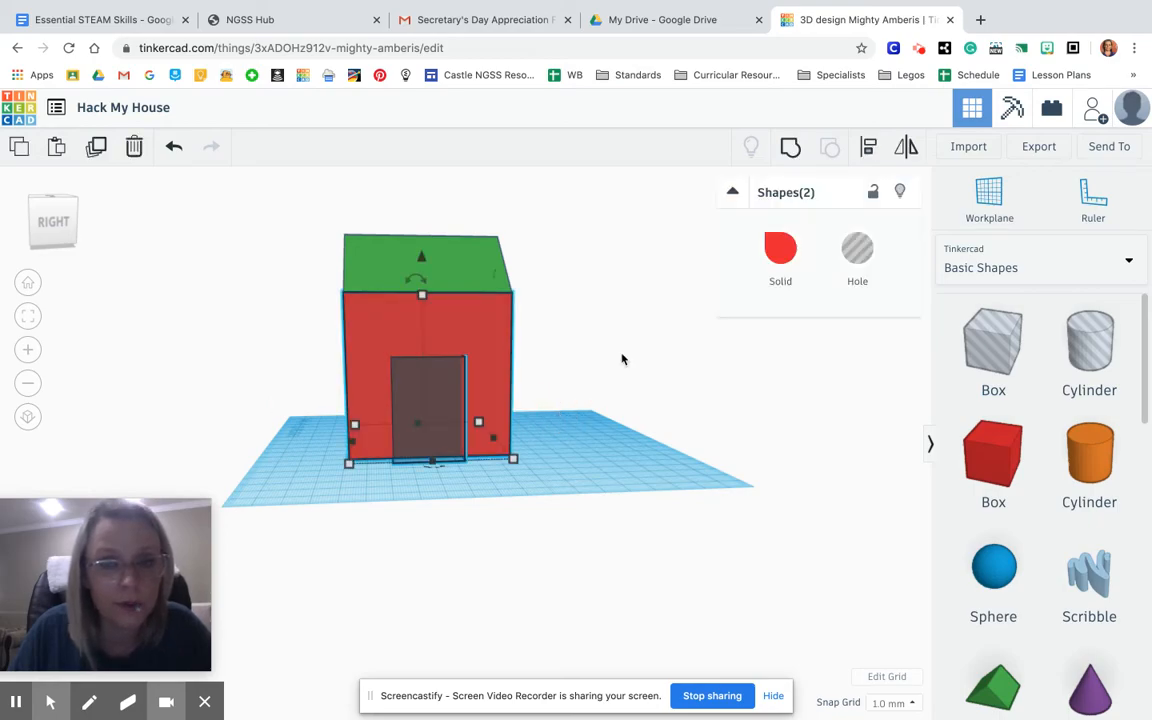
pyautogui.click(871, 148)
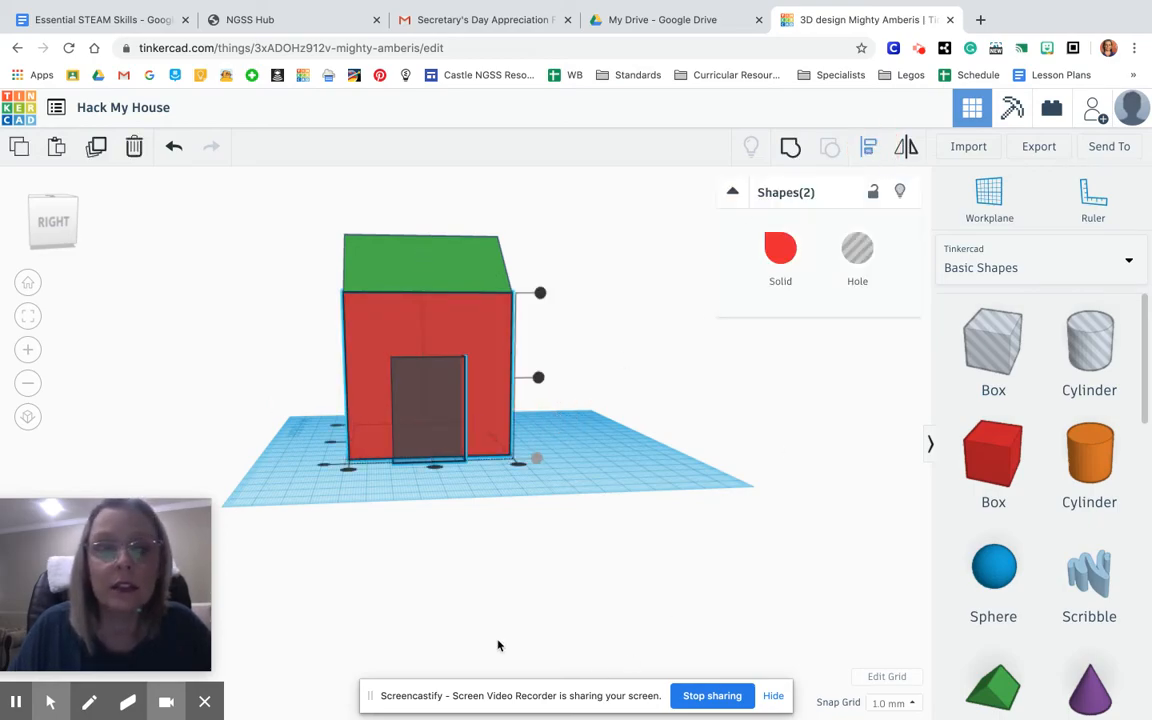
pyautogui.moveTo(436, 491); pyautogui.dragTo(436, 518, button='right')
pyautogui.click(434, 490)
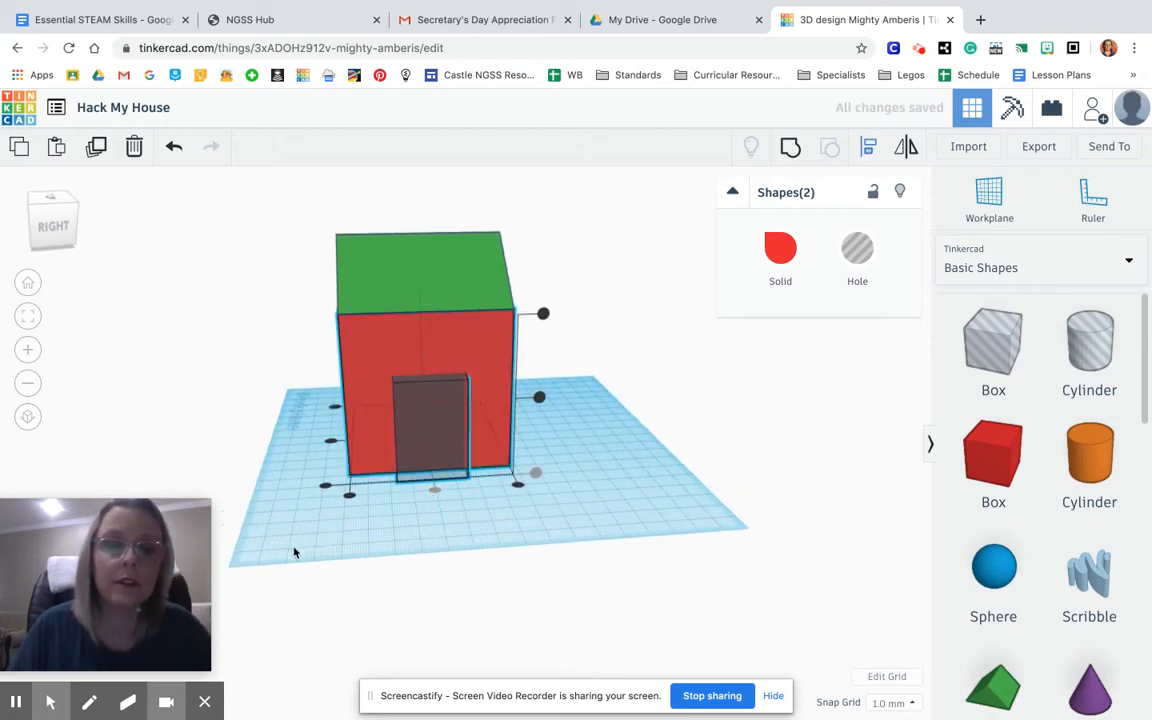
pyautogui.click(630, 483)
# Group the red house box with the hole box to cut a doorway through both side walls, and deselect the result.
pyautogui.moveTo(443, 529); pyautogui.dragTo(670, 521, button='right')
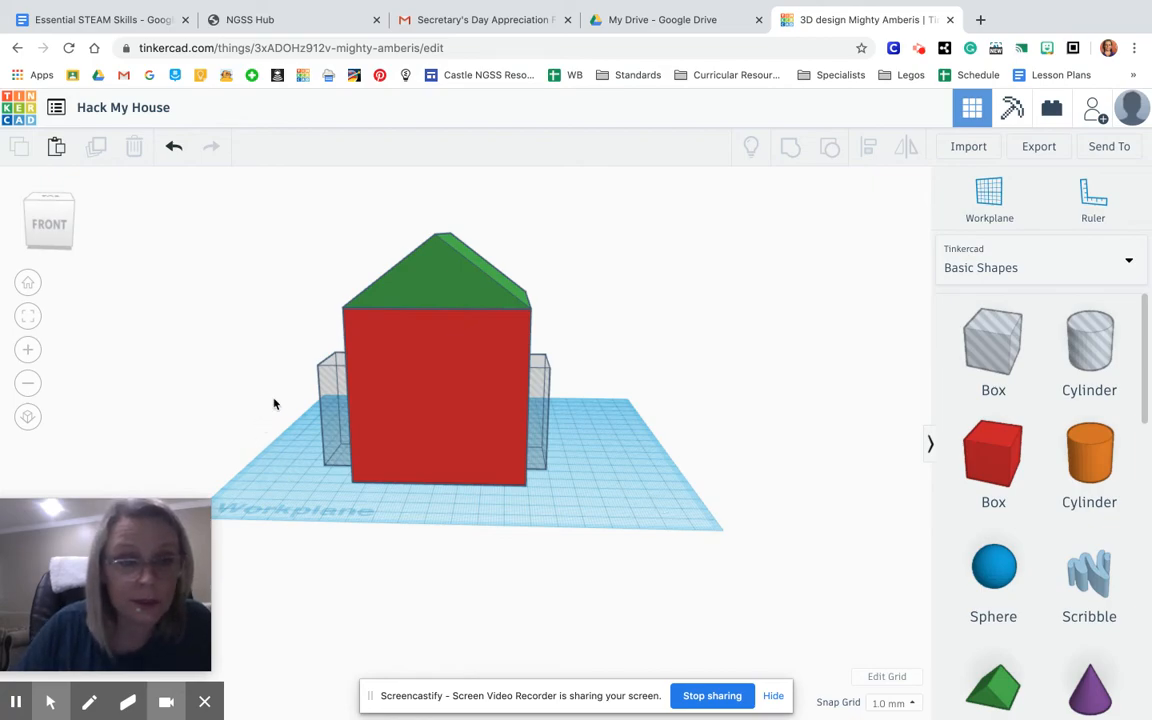
pyautogui.moveTo(283, 397); pyautogui.dragTo(601, 453)
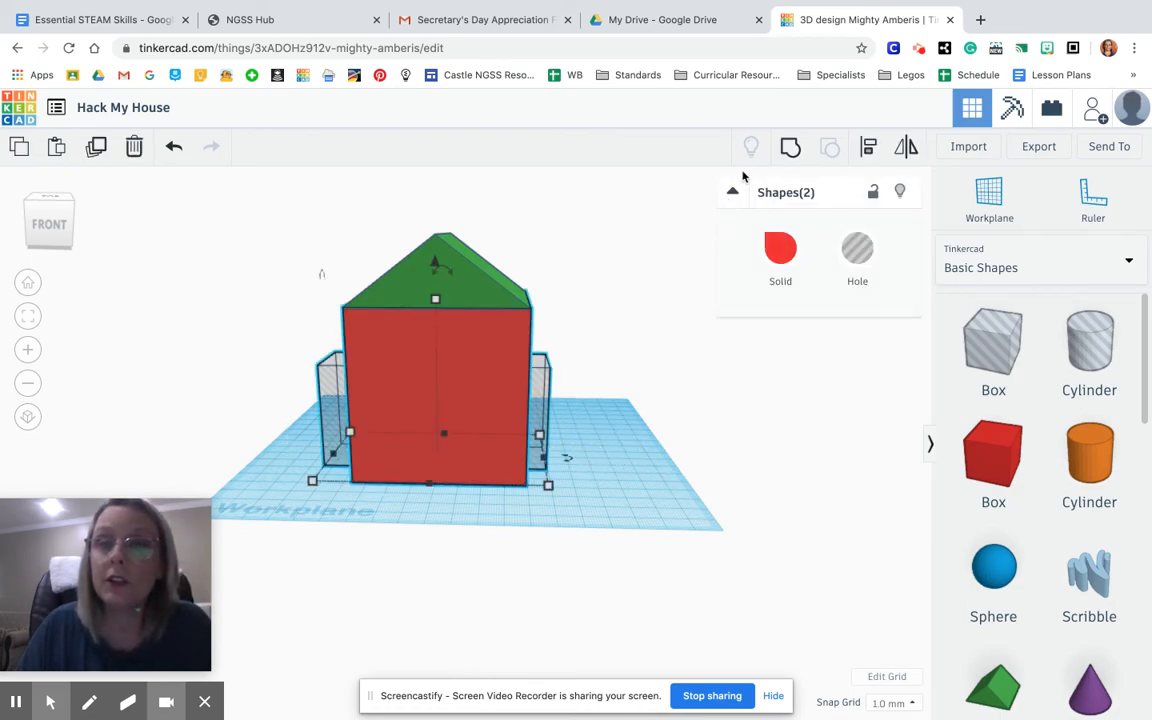
pyautogui.click(790, 150)
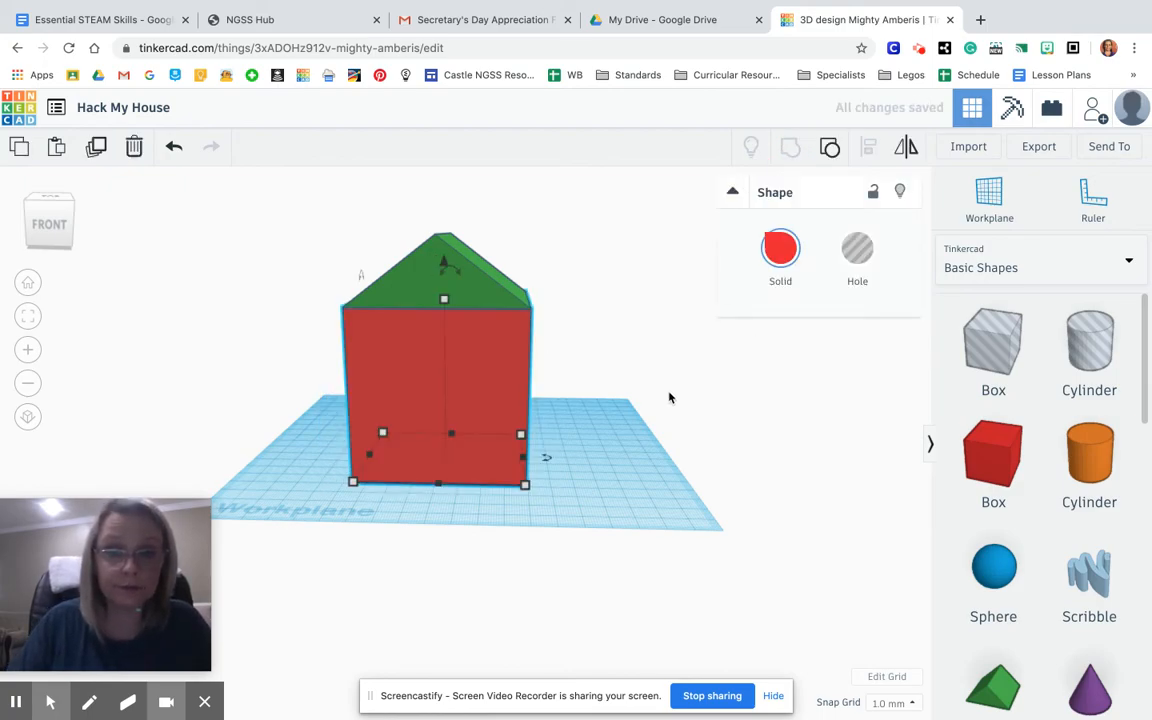
pyautogui.click(652, 420)
pyautogui.moveTo(652, 420); pyautogui.dragTo(384, 400, button='right')
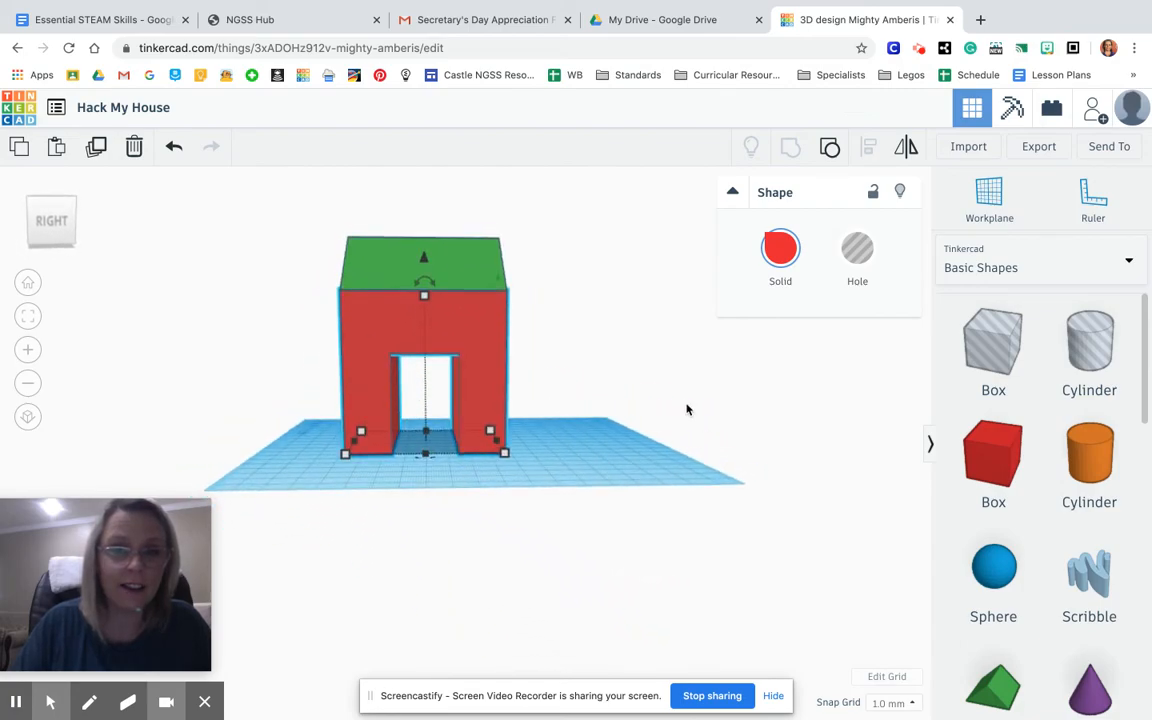
pyautogui.click(636, 412)
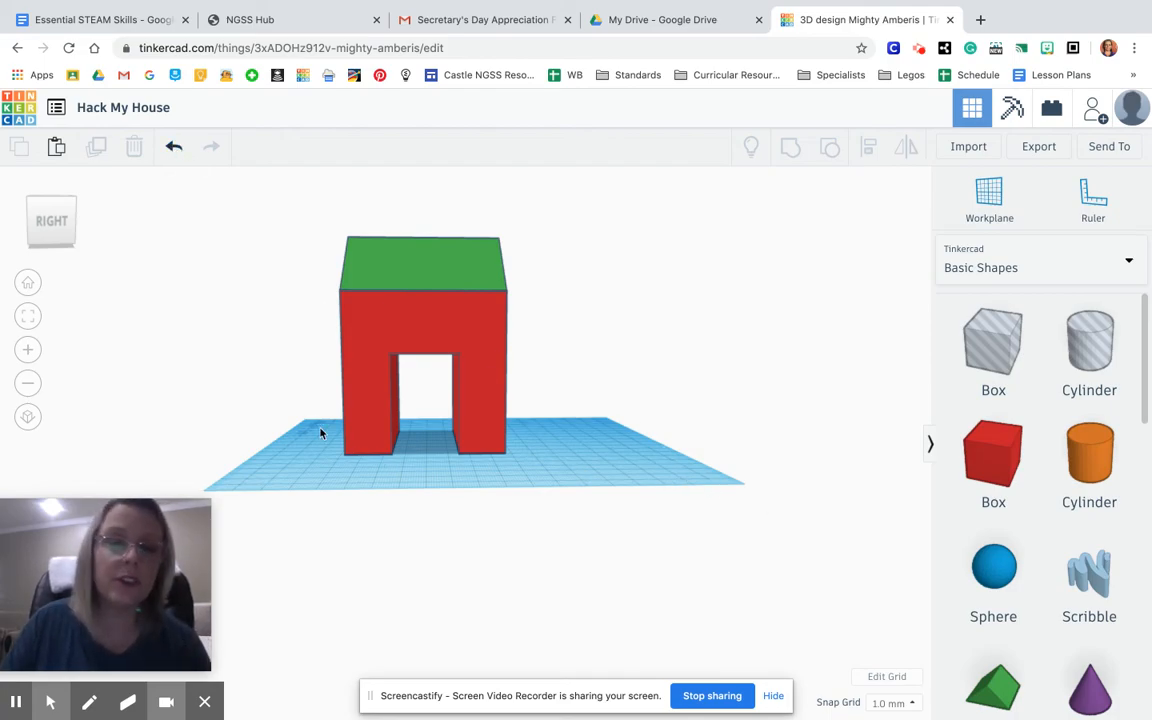
# Ungroup the red house box and its doorway hole, and group the two again.
pyautogui.moveTo(303, 391); pyautogui.dragTo(540, 417)
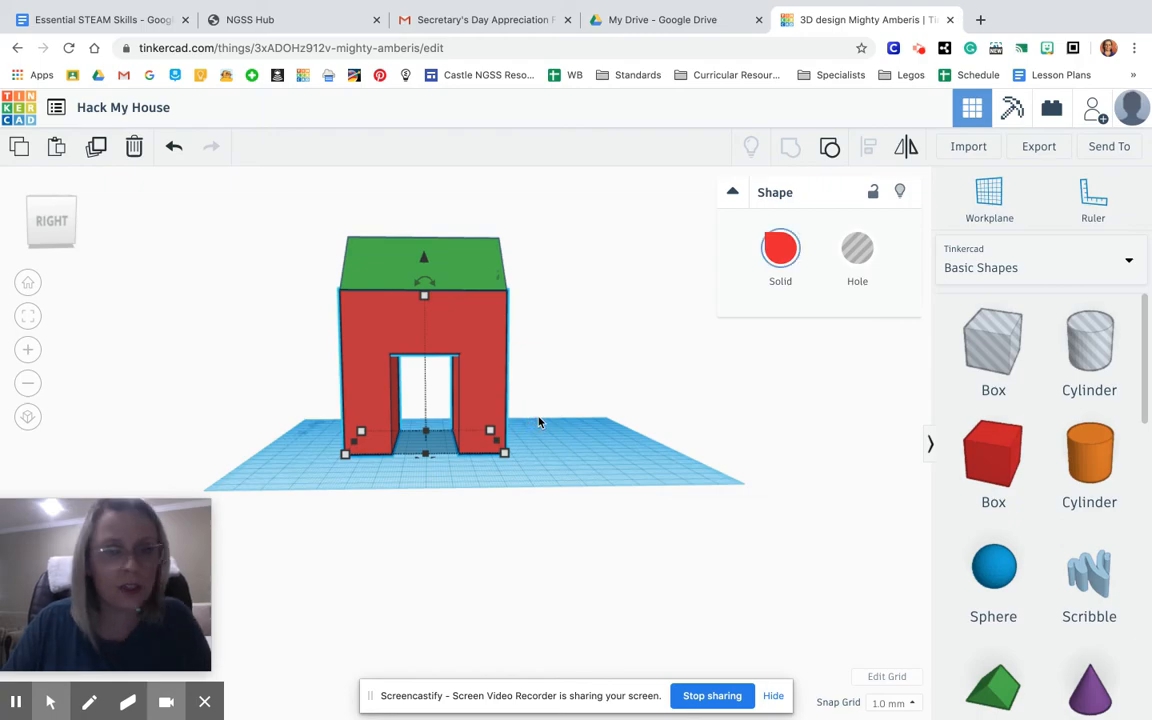
pyautogui.moveTo(283, 380); pyautogui.dragTo(587, 393)
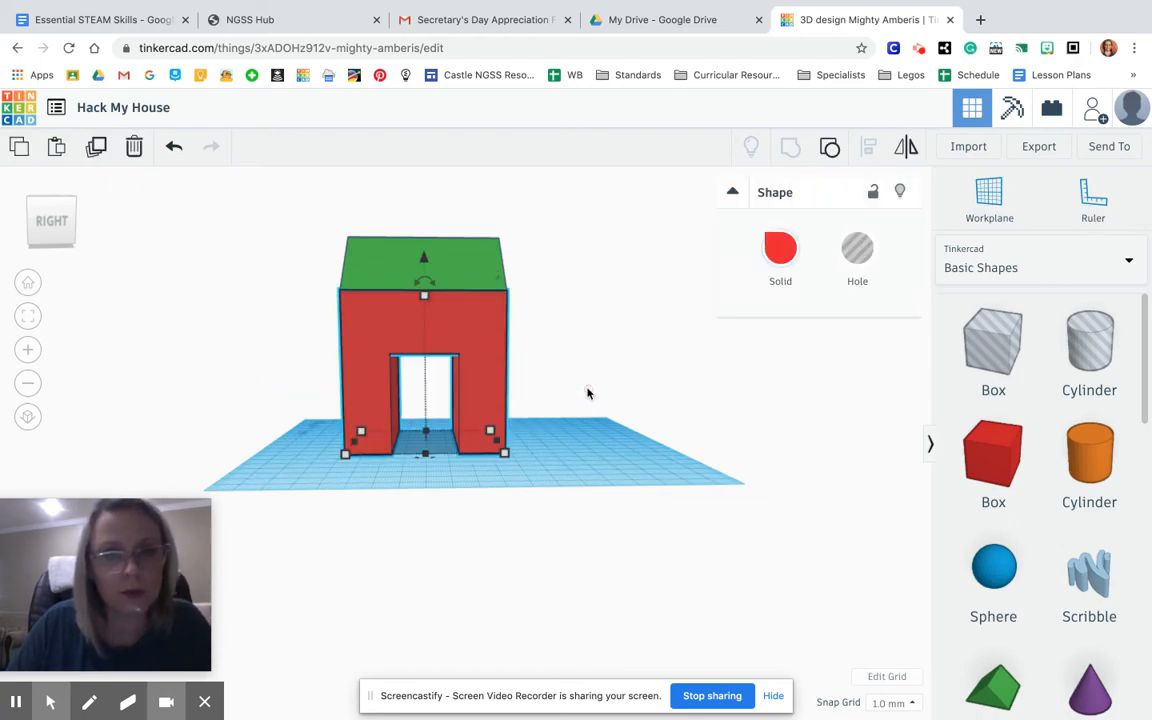
pyautogui.click(830, 150)
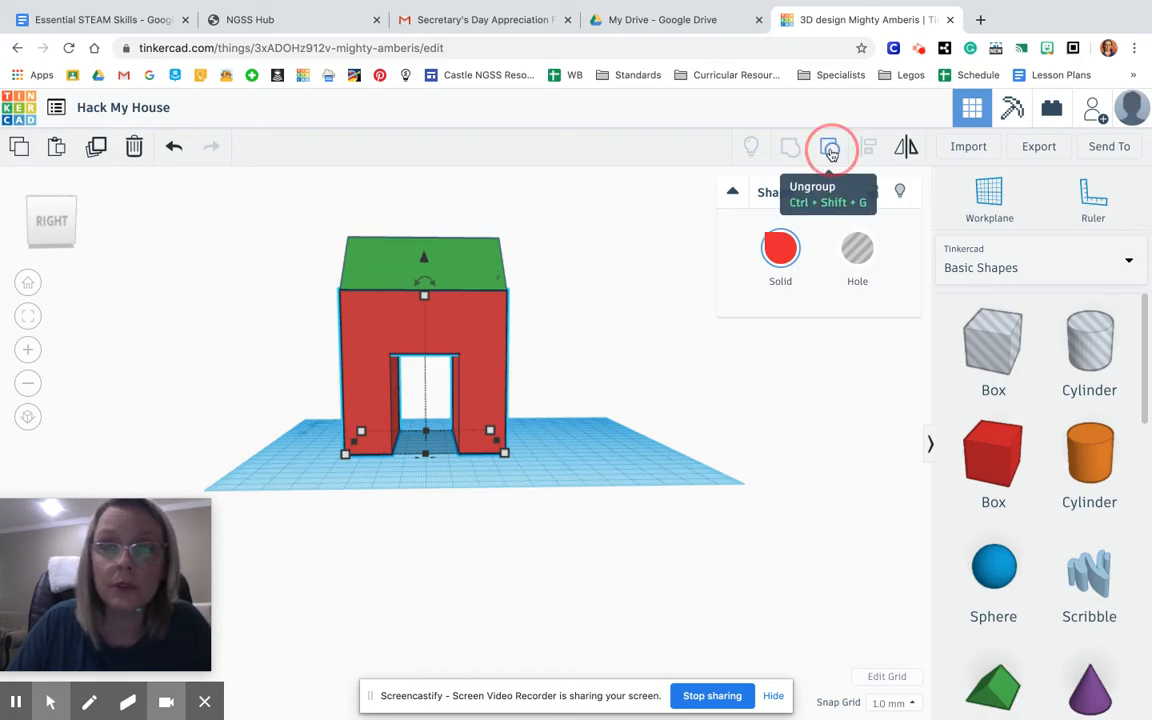
pyautogui.click(612, 358)
pyautogui.click(705, 346)
pyautogui.moveTo(735, 352); pyautogui.dragTo(740, 378, button='right')
pyautogui.moveTo(232, 322); pyautogui.dragTo(535, 395)
pyautogui.click(792, 150)
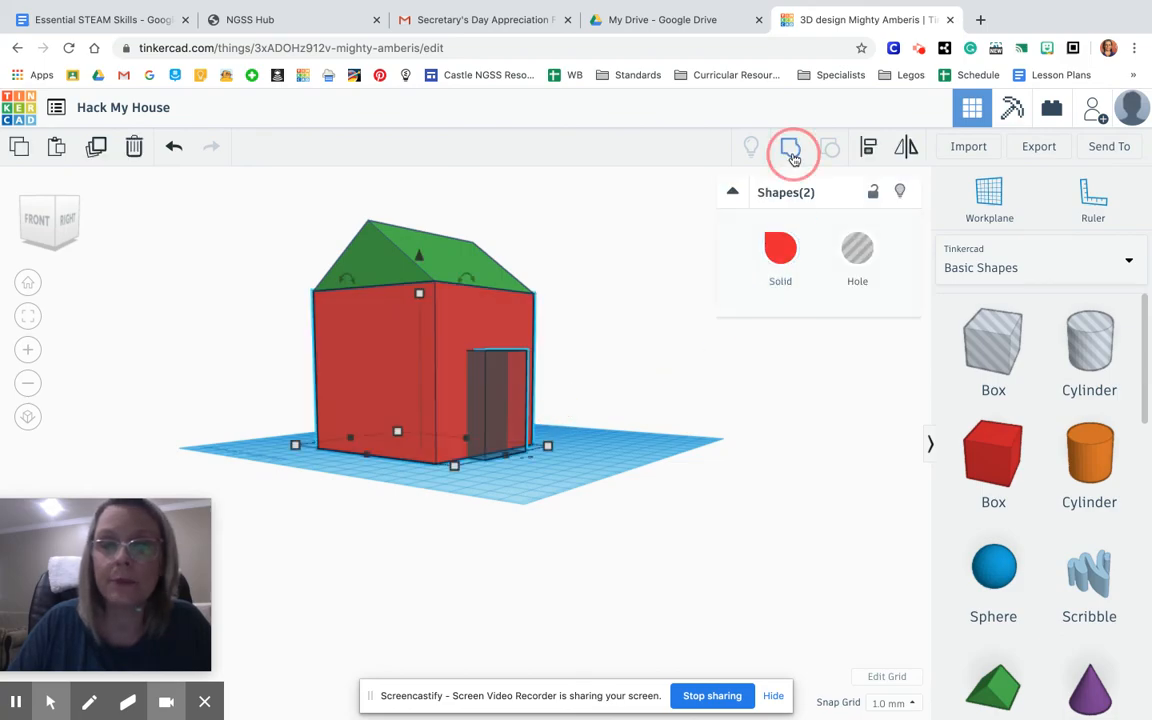
pyautogui.click(614, 405)
pyautogui.moveTo(612, 404); pyautogui.dragTo(438, 424, button='right')
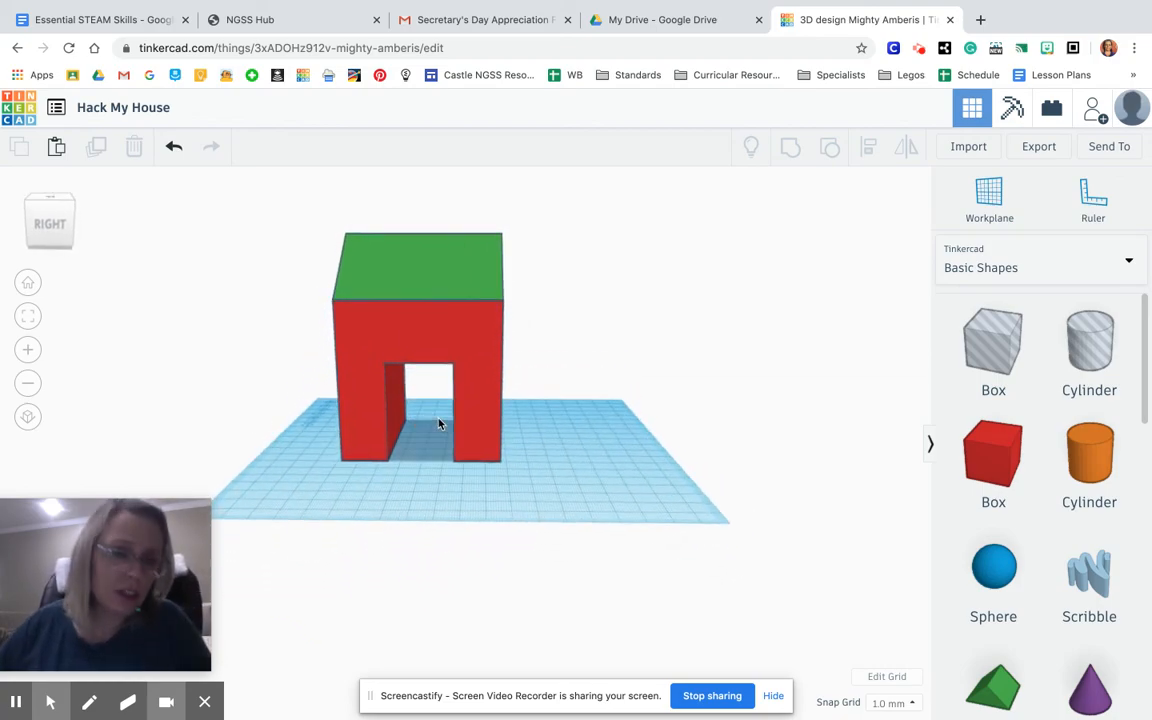